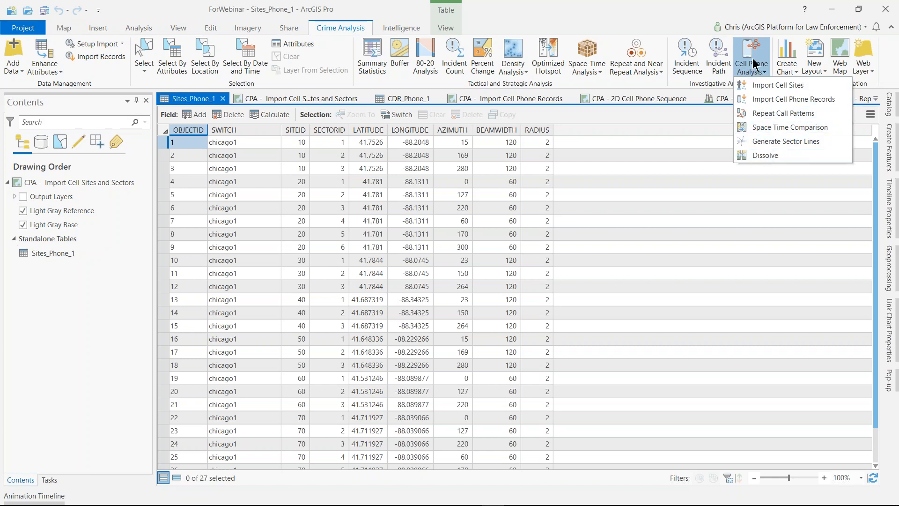
# - Examine the site 10 sector records in the Sites_Phone_1 table by selecting its first three rows, and clear the selection
pyautogui.click(754, 66)
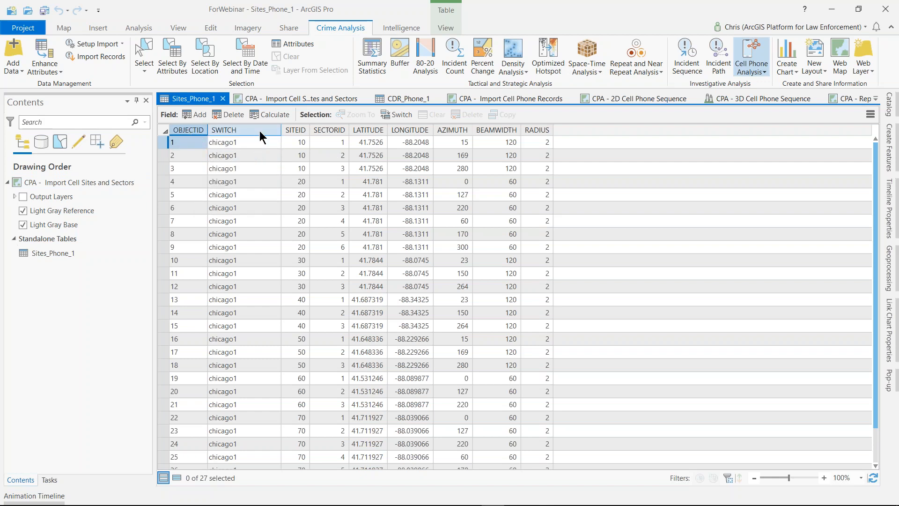
pyautogui.click(824, 478)
pyautogui.click(824, 478)
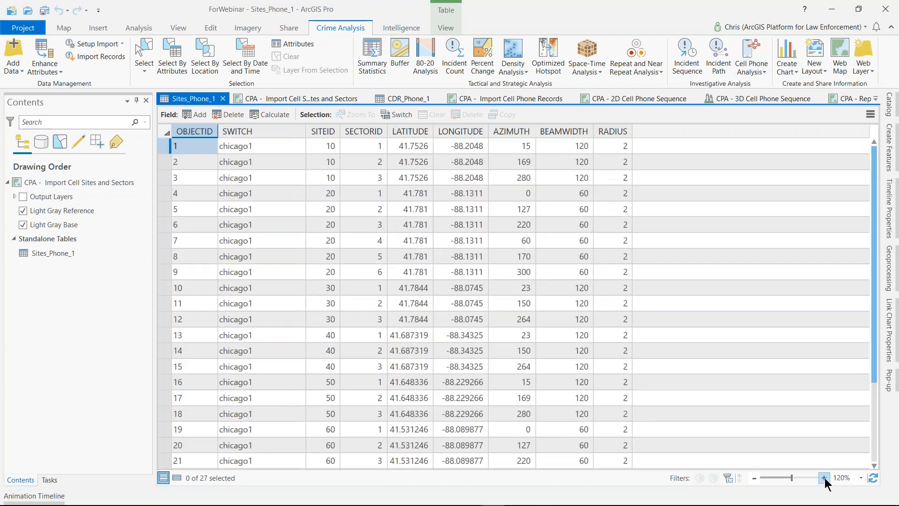
pyautogui.click(825, 478)
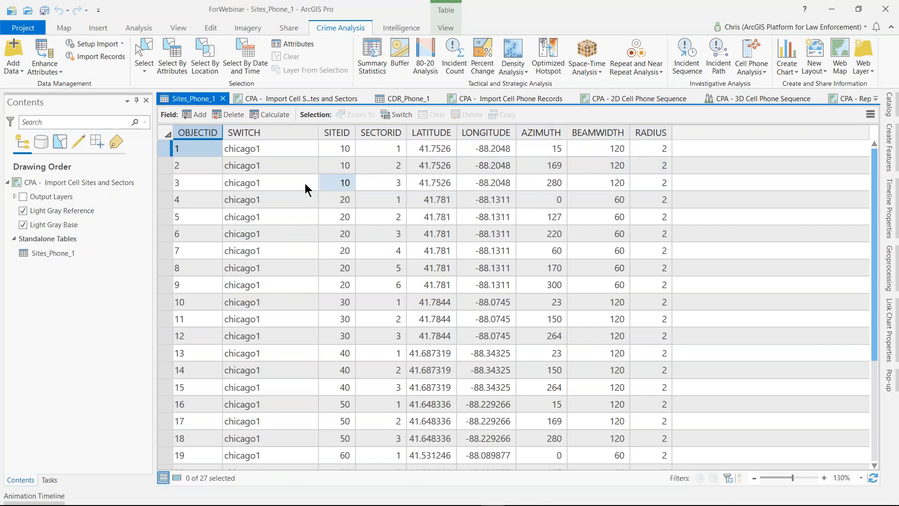
pyautogui.moveTo(172, 149); pyautogui.dragTo(168, 183)
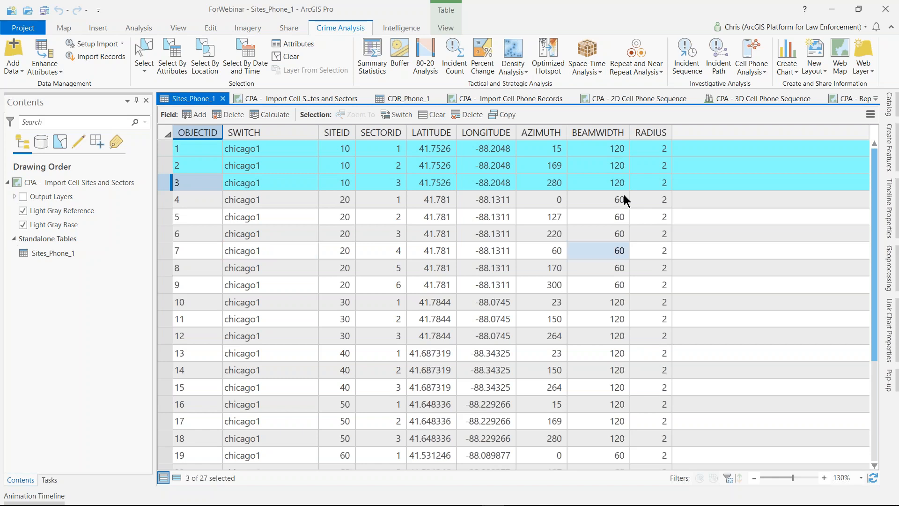
pyautogui.click(422, 116)
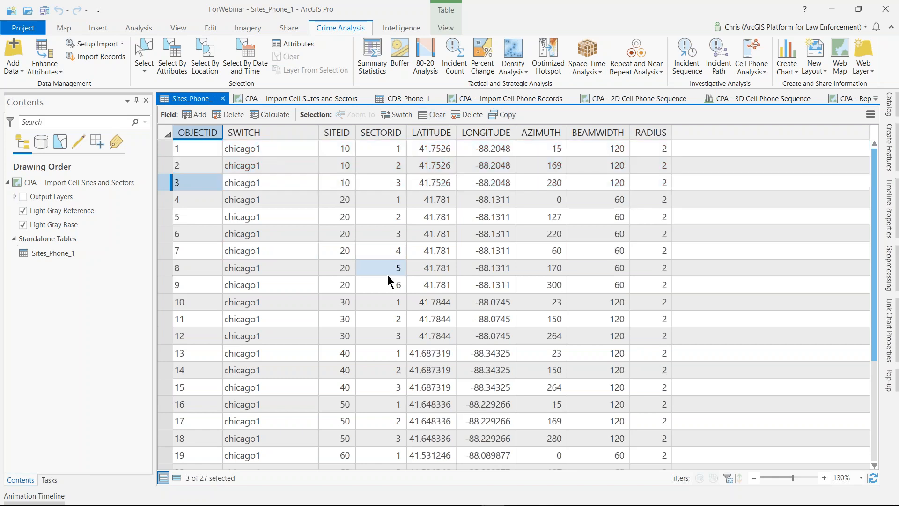
# - Open the Import Cell Sites tool on the Import Cell Sites and Sectors map with Sites_Phone_1 as the input cell site table
pyautogui.click(273, 99)
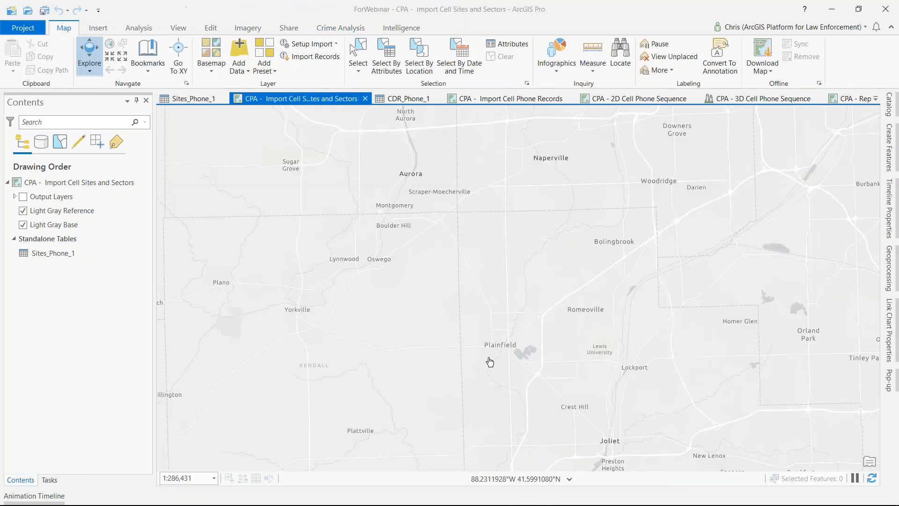
pyautogui.click(314, 27)
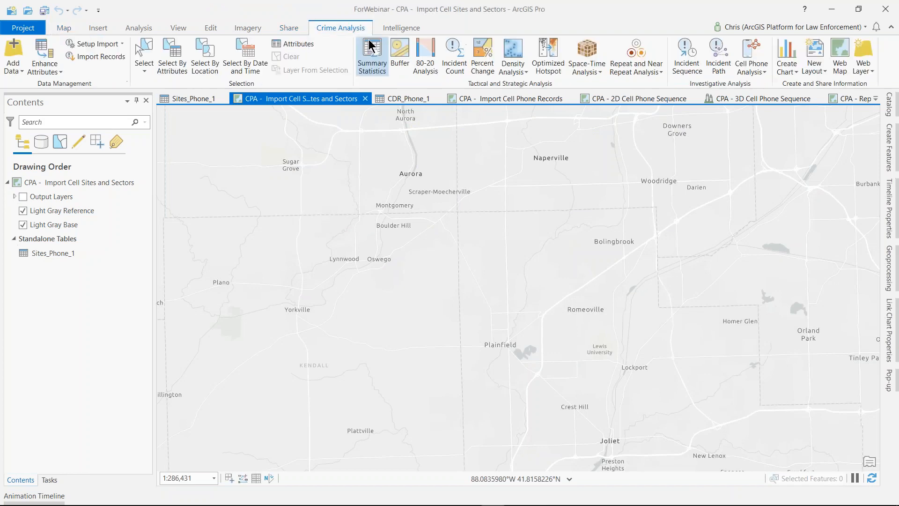
pyautogui.click(759, 72)
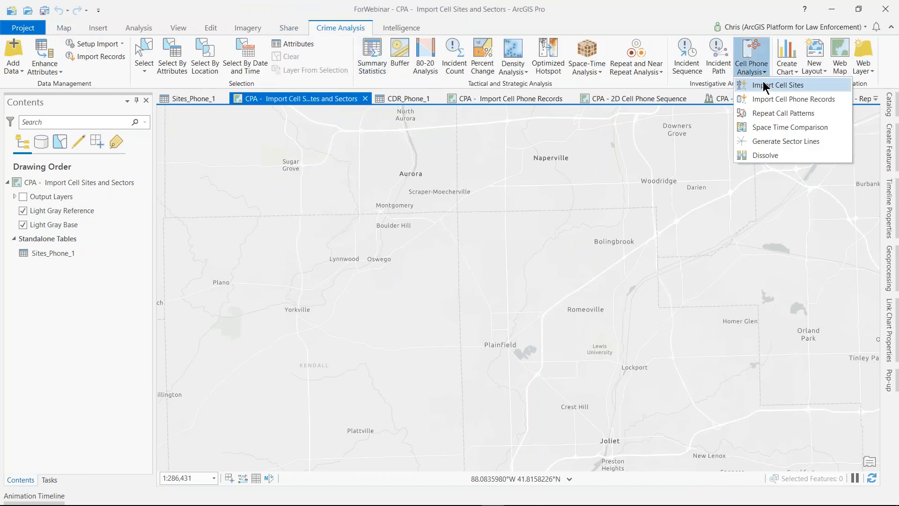
pyautogui.click(765, 85)
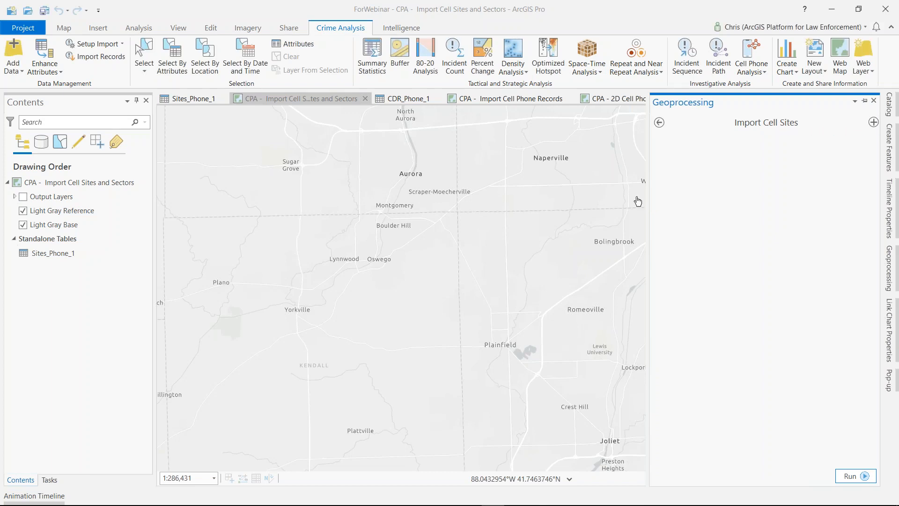
pyautogui.moveTo(647, 195); pyautogui.dragTo(651, 195)
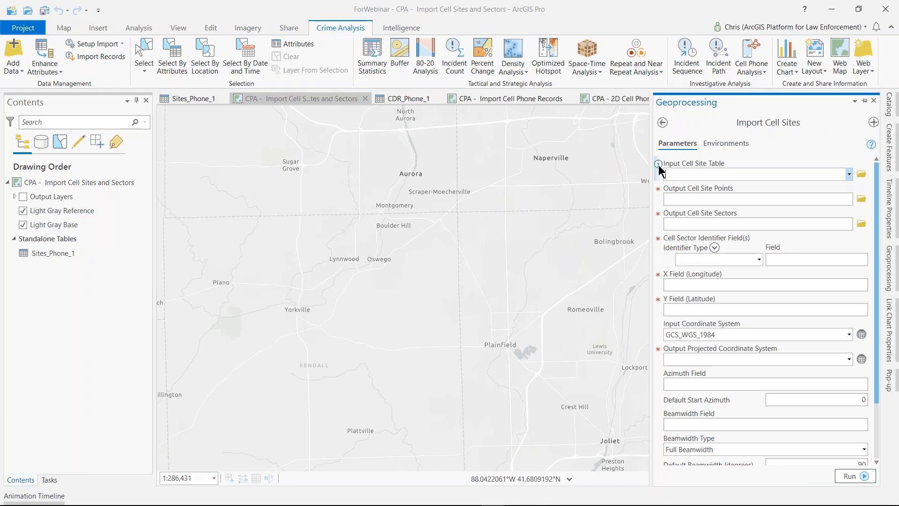
pyautogui.click(849, 174)
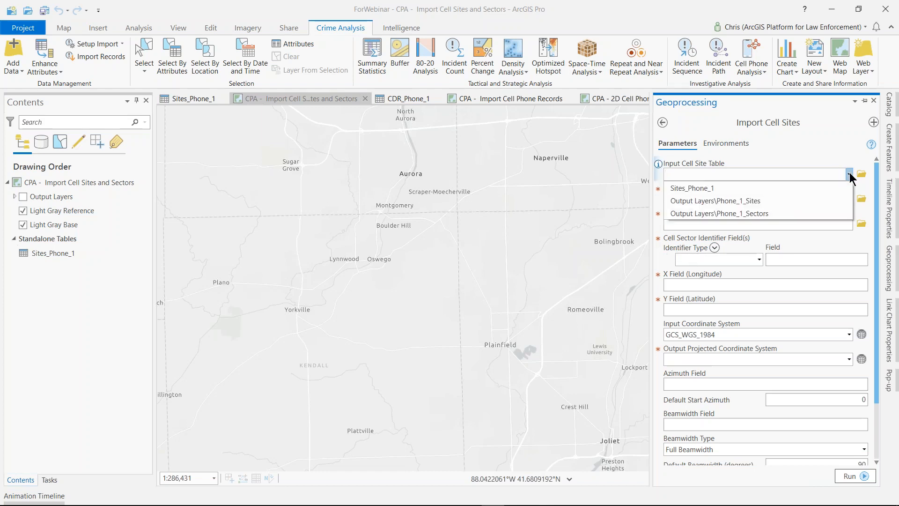
pyautogui.click(825, 188)
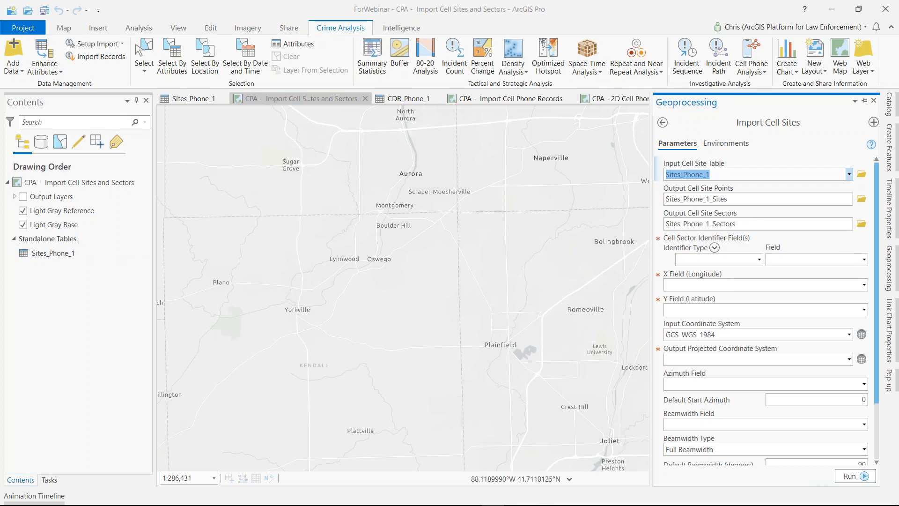
# - Review the SITEID and SECTORID columns in the Sites_Phone_1 table and return to the Import Cell Sites and Sectors map
pyautogui.click(171, 100)
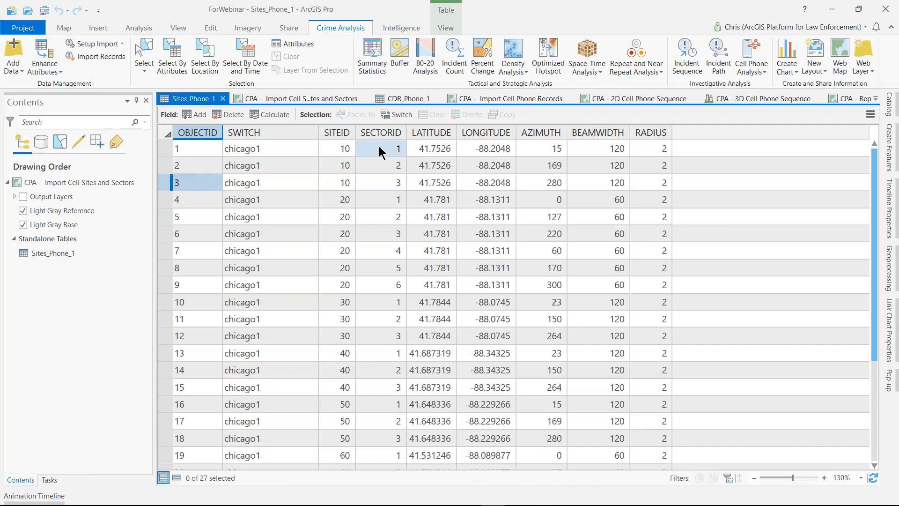
pyautogui.moveTo(337, 135)
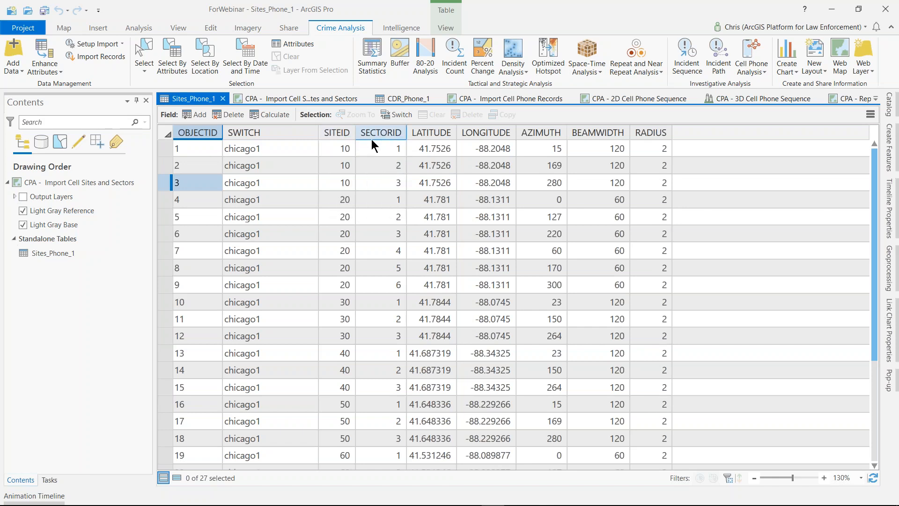
pyautogui.moveTo(370, 142)
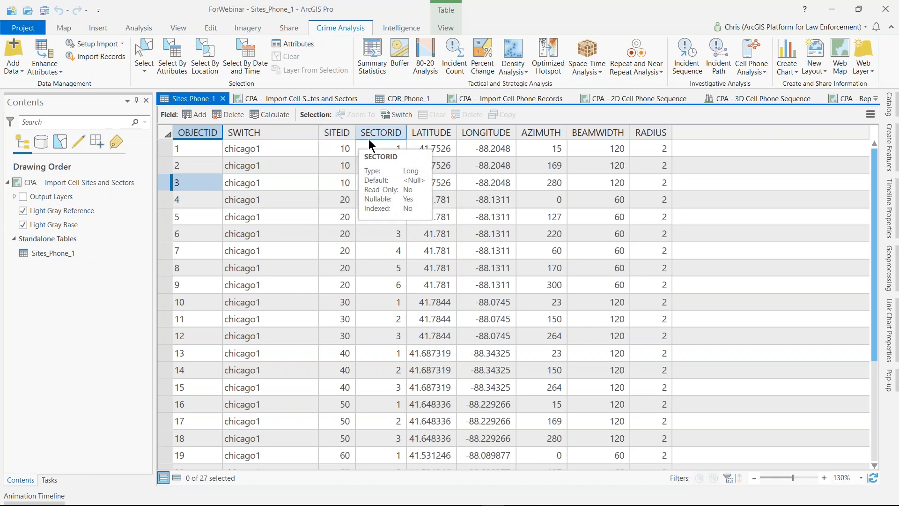
pyautogui.click(255, 102)
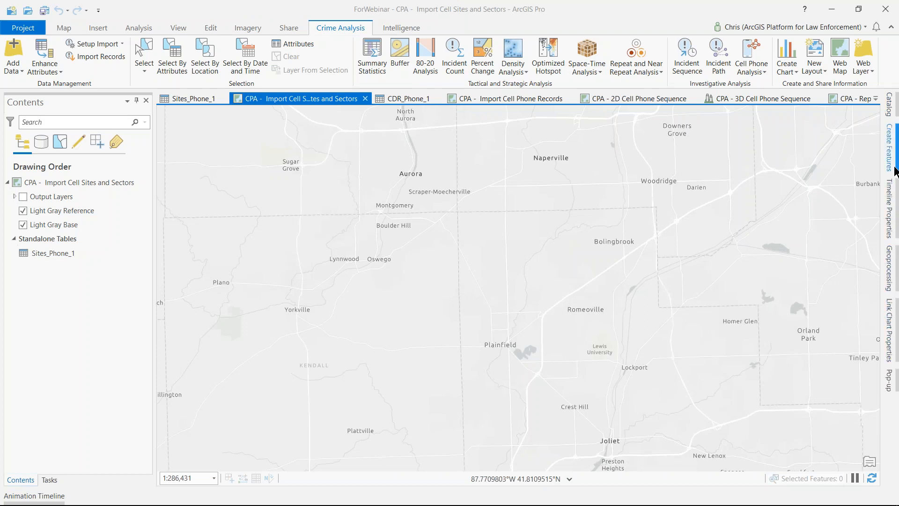
# - Pin the Import Cell Sites tool open and assign SITEID as the Site Identifier and SECTORID as the Sector Identifier
pyautogui.click(891, 271)
pyautogui.click(863, 100)
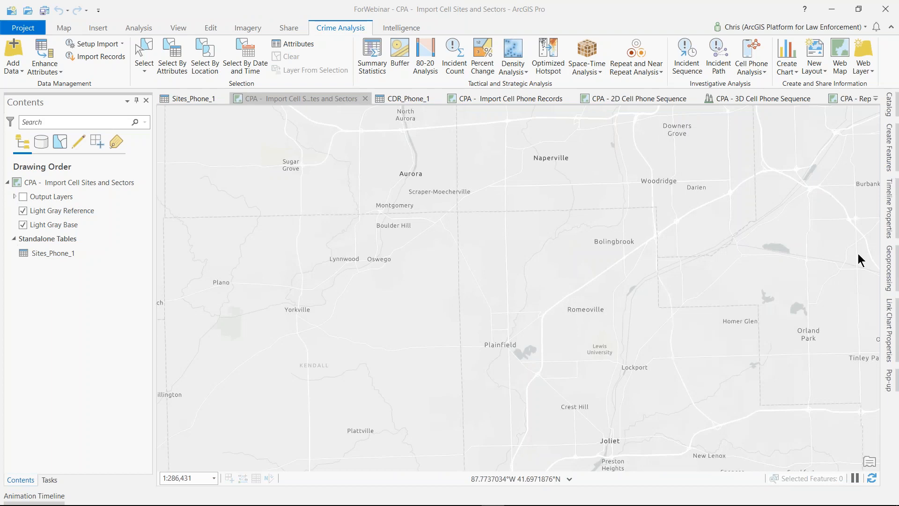
pyautogui.click(788, 259)
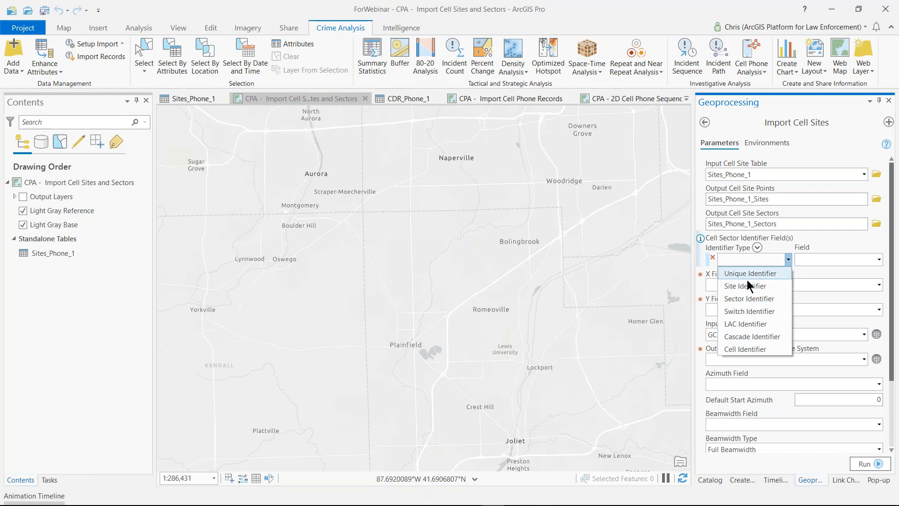
pyautogui.click(749, 286)
pyautogui.click(788, 273)
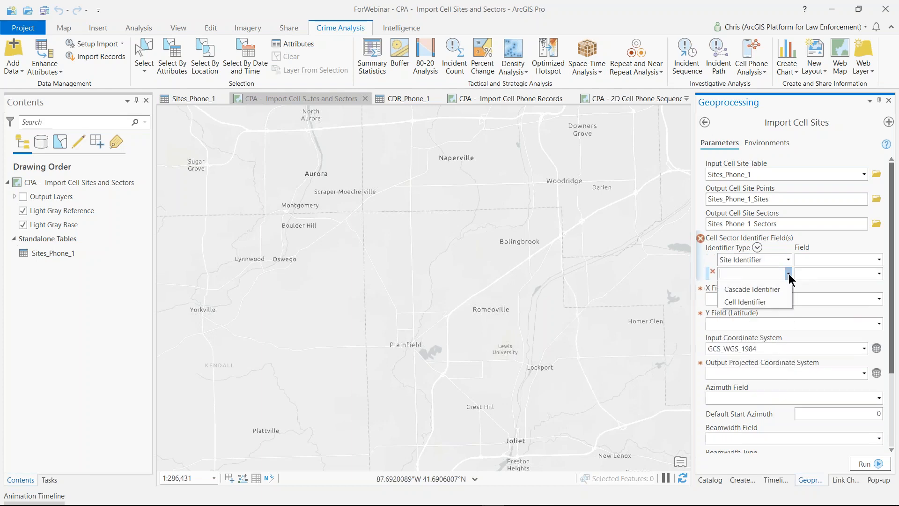
pyautogui.click(769, 313)
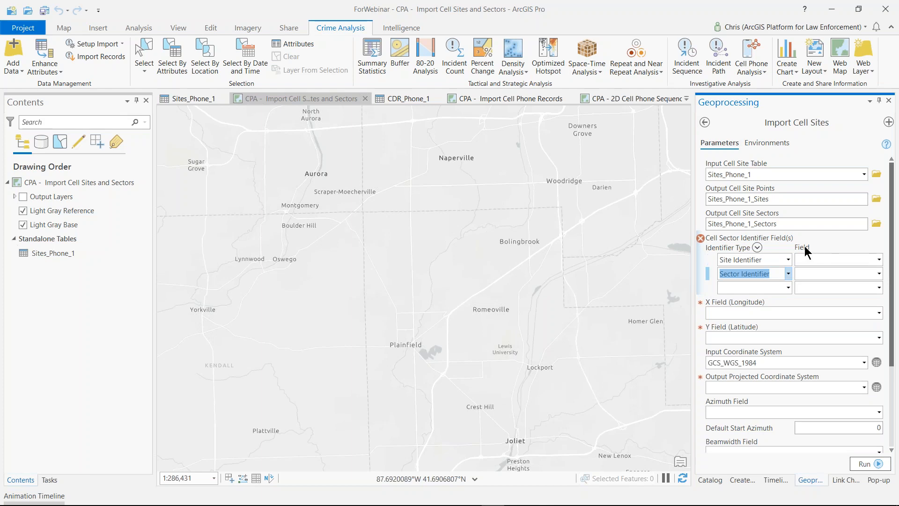
pyautogui.click(879, 261)
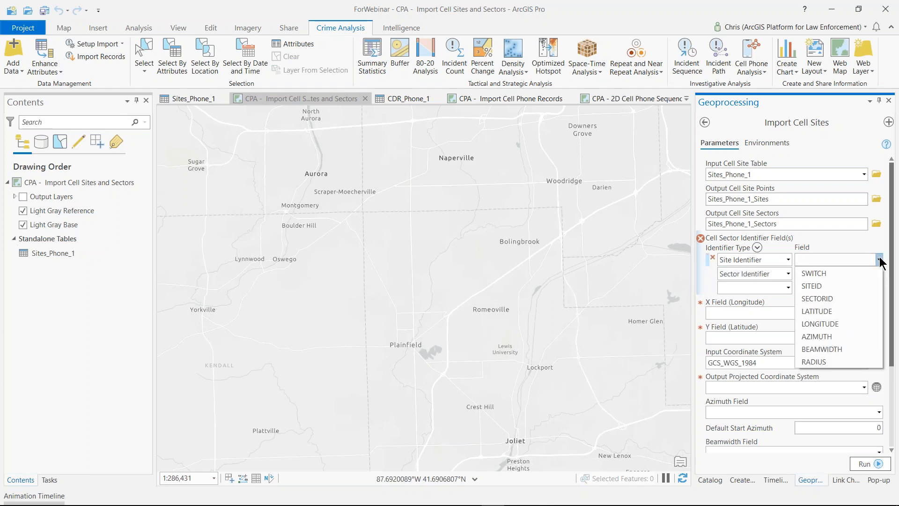
pyautogui.click(815, 286)
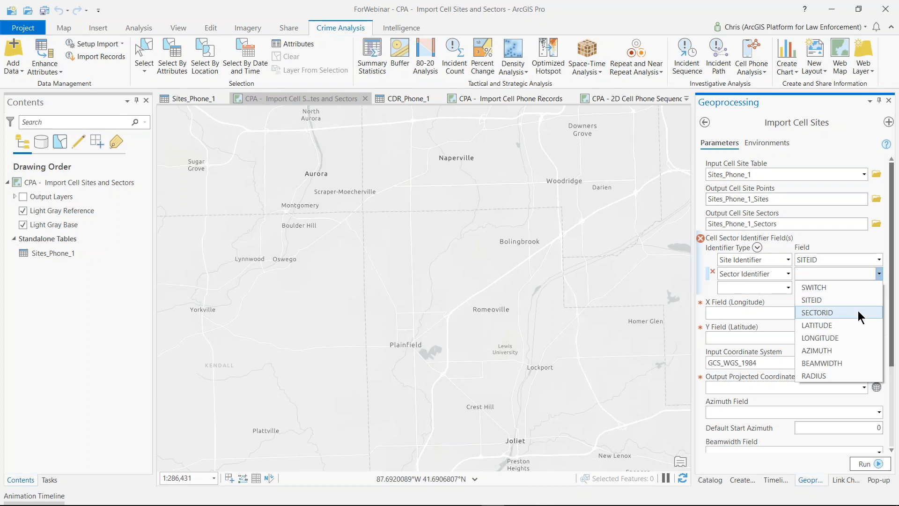
pyautogui.click(862, 313)
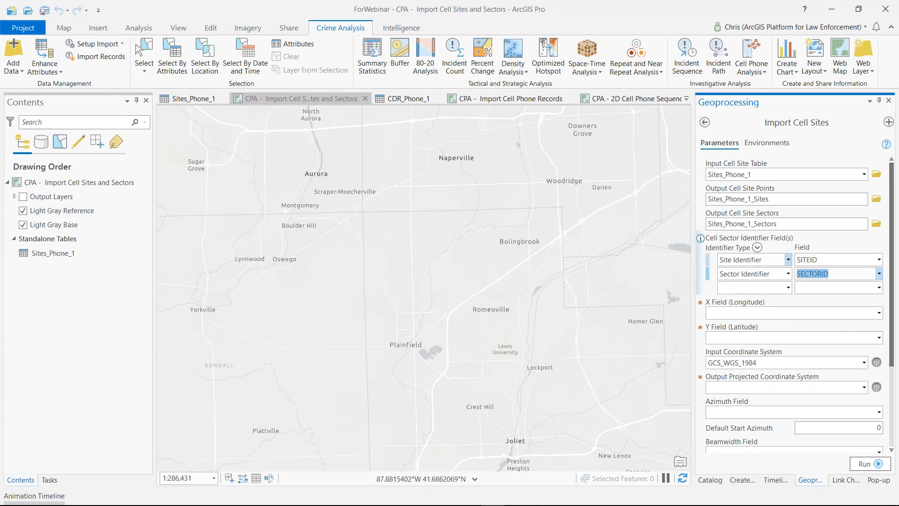
# - Set the X field to LONGITUDE and the Y field to LATITUDE, using the current map's coordinate system for the projected output
pyautogui.moveTo(891, 273); pyautogui.dragTo(895, 313)
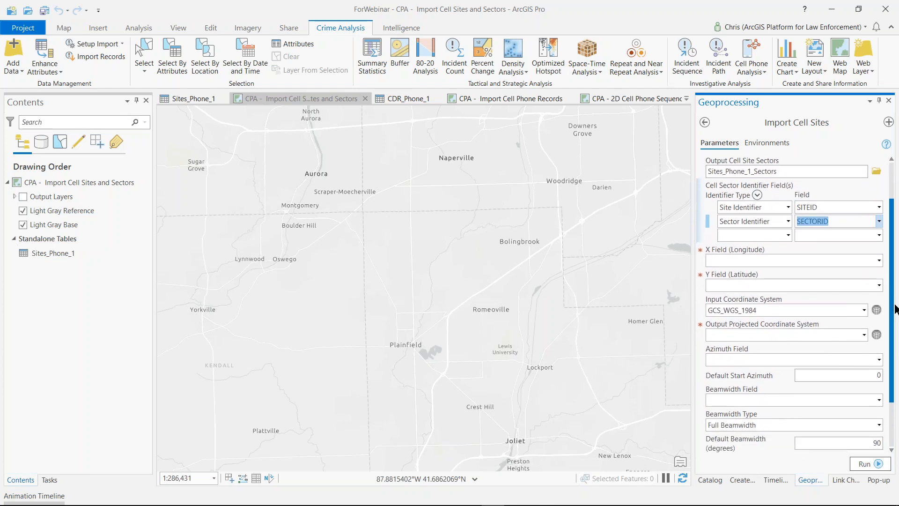
pyautogui.click(880, 261)
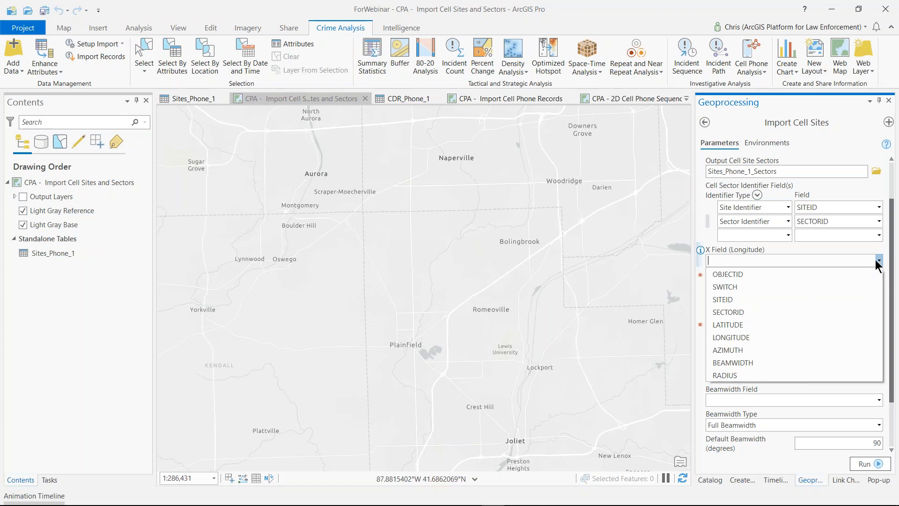
pyautogui.click(760, 337)
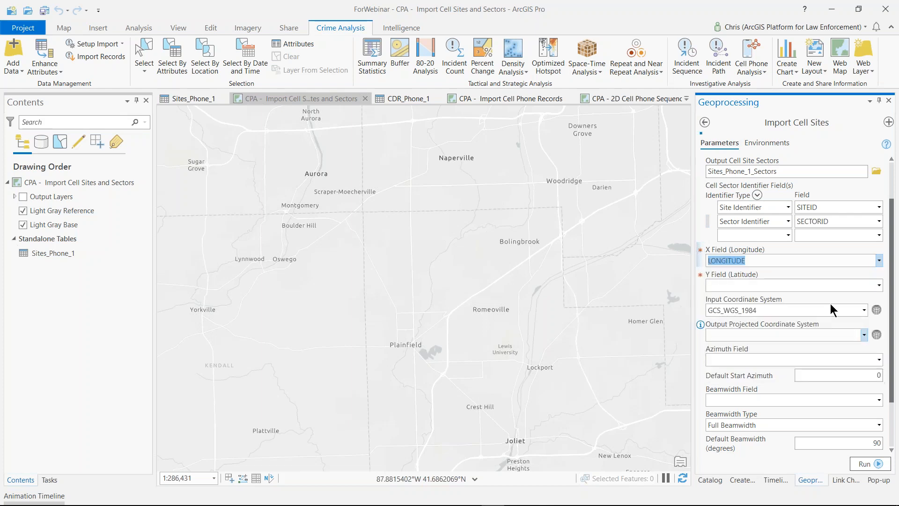
pyautogui.click(831, 285)
pyautogui.click(837, 347)
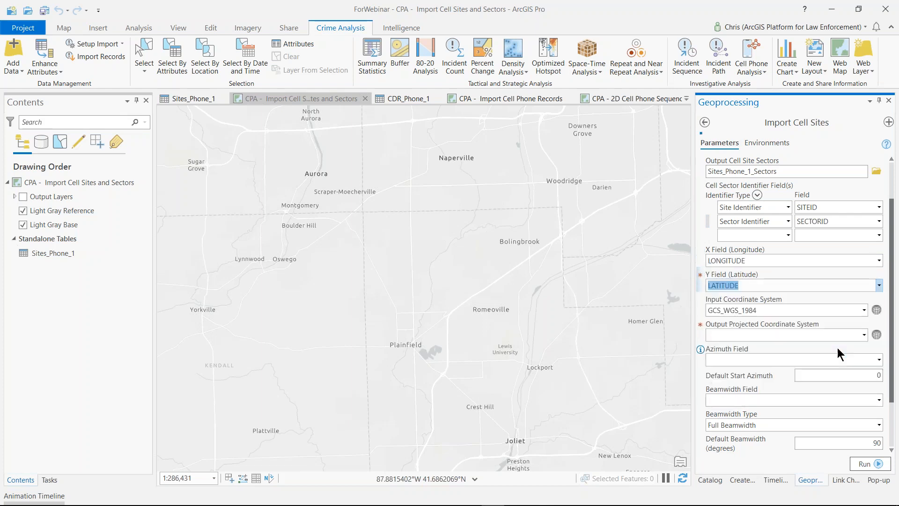
pyautogui.click(865, 335)
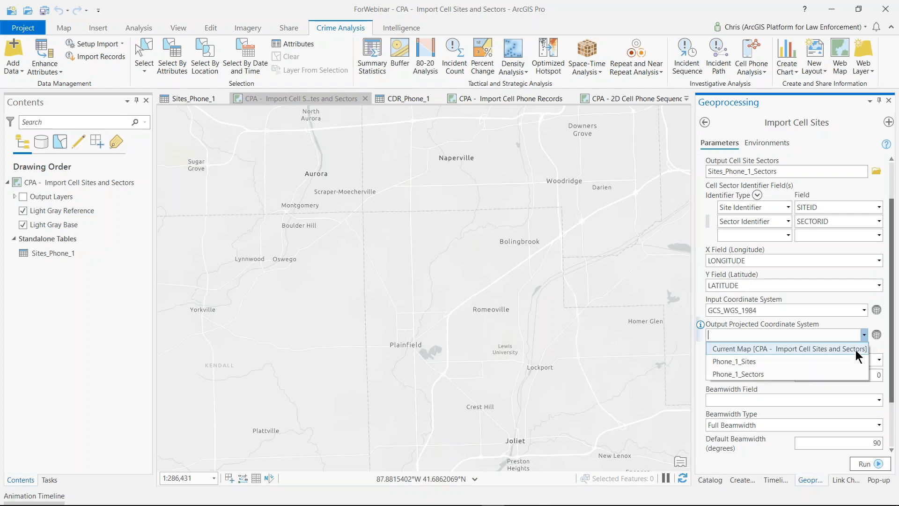
pyautogui.click(856, 350)
# - Set the azimuth field to AZIMUTH and the beamwidth field to BEAMWIDTH, keeping Full Beamwidth as the beamwidth type
pyautogui.scroll(-2, 893, 348)
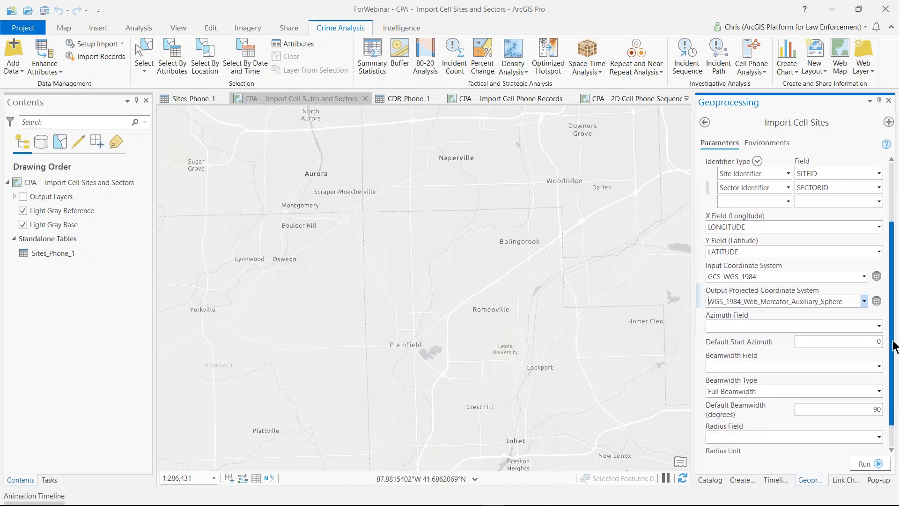
pyautogui.scroll(-1, 895, 347)
pyautogui.moveTo(704, 291)
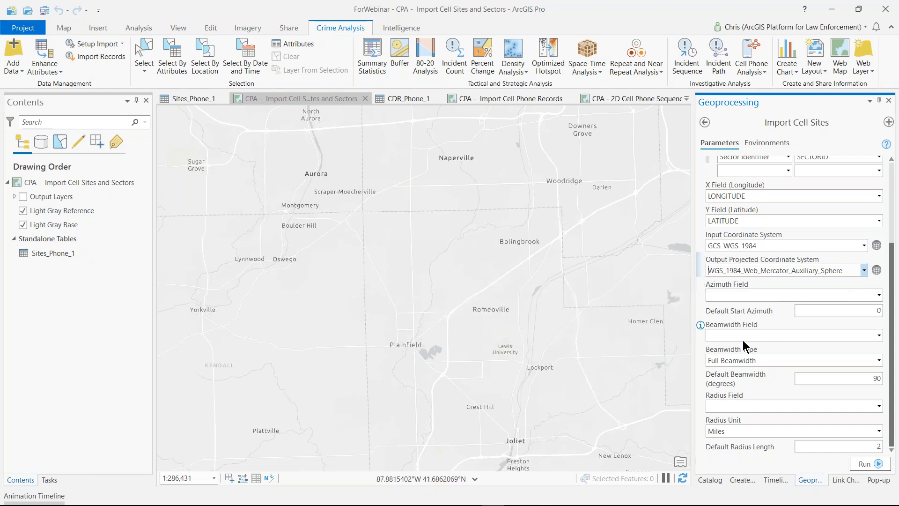
pyautogui.click(879, 295)
pyautogui.click(824, 369)
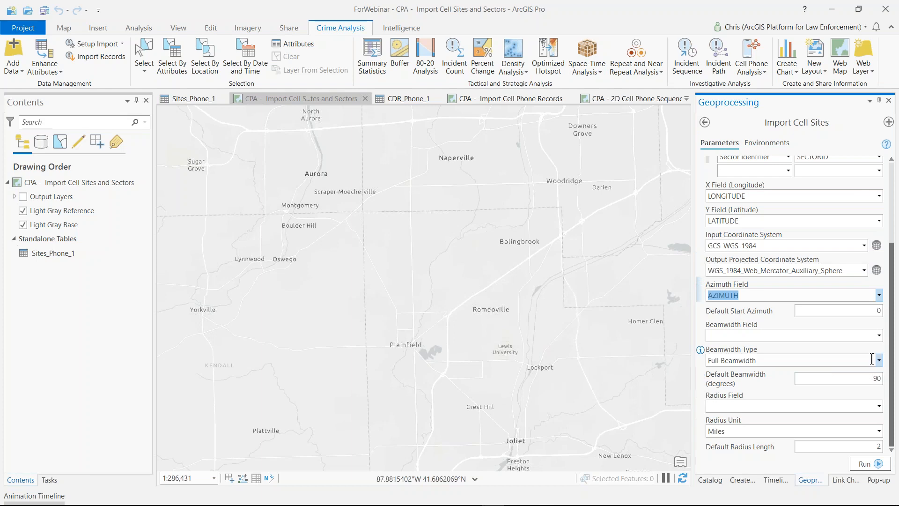
pyautogui.click(879, 335)
pyautogui.click(818, 426)
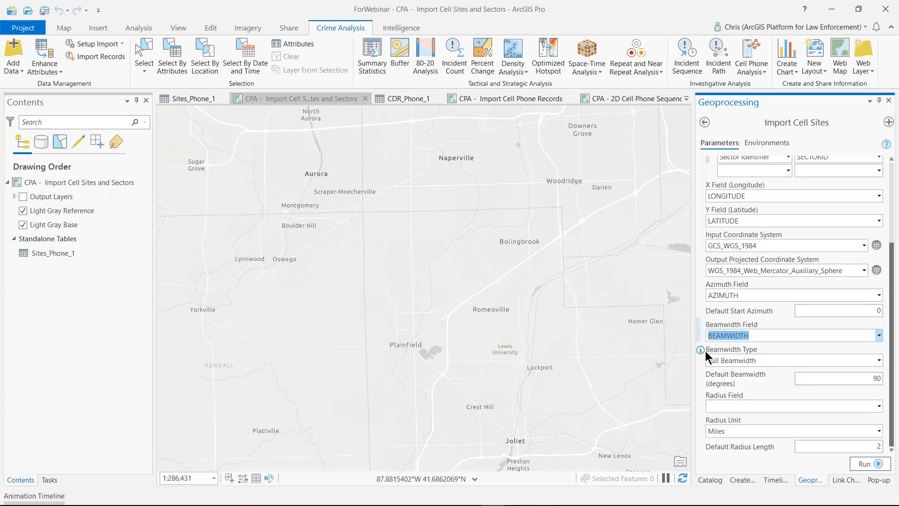
pyautogui.click(880, 363)
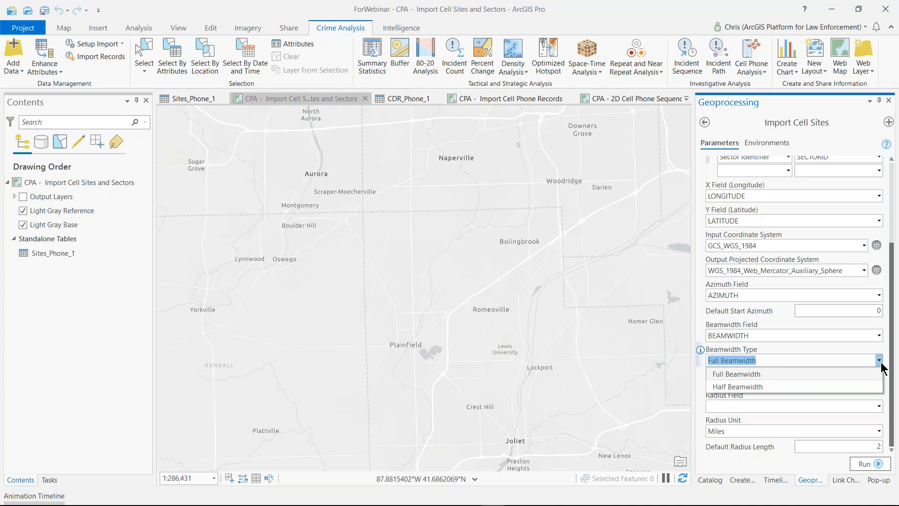
pyautogui.click(879, 360)
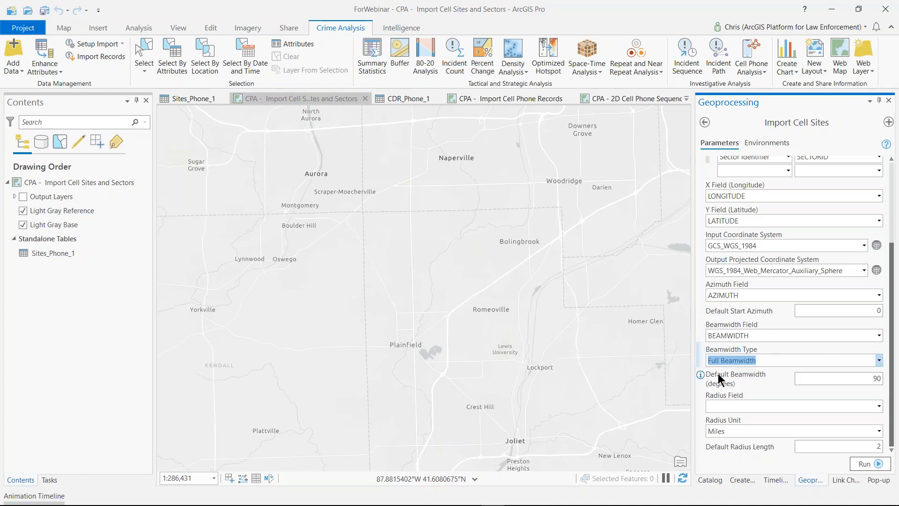
# - Set the radius field to RADIUS, keeping Miles as the radius unit and 2 as the default radius length
pyautogui.click(880, 406)
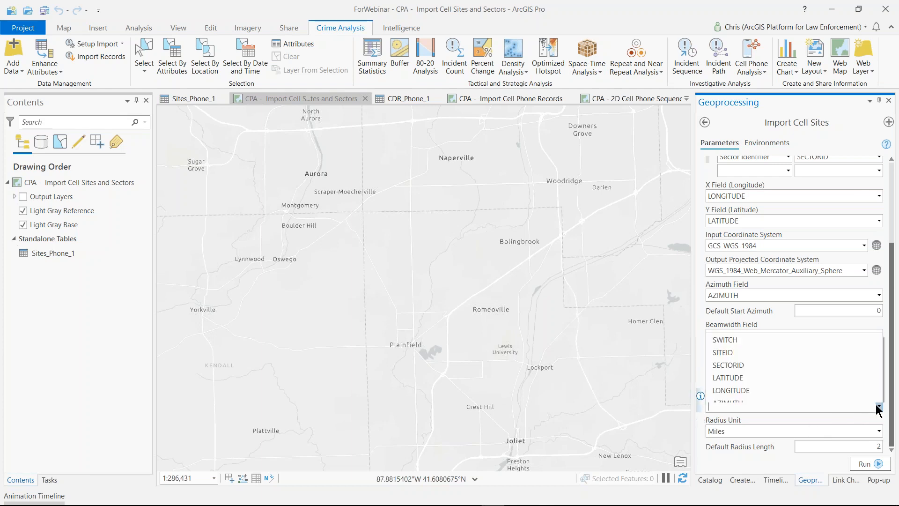
pyautogui.click(864, 392)
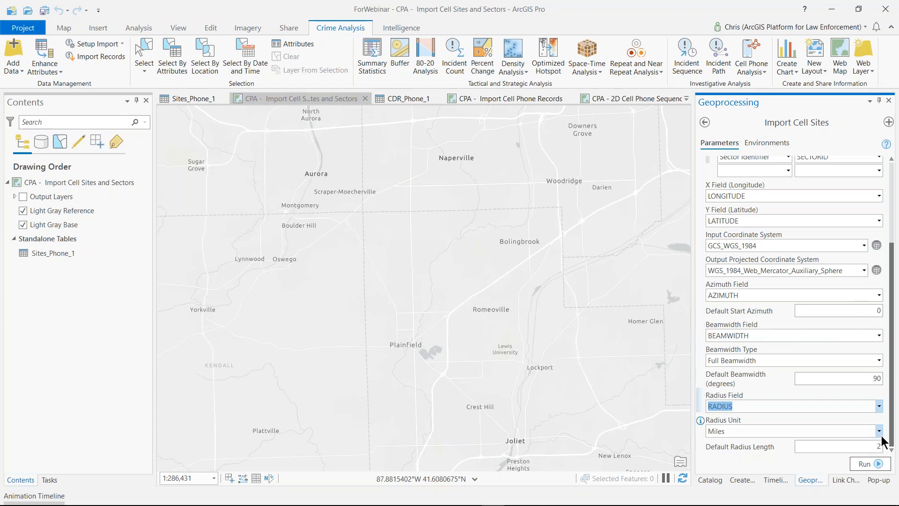
pyautogui.moveTo(872, 447); pyautogui.dragTo(888, 451)
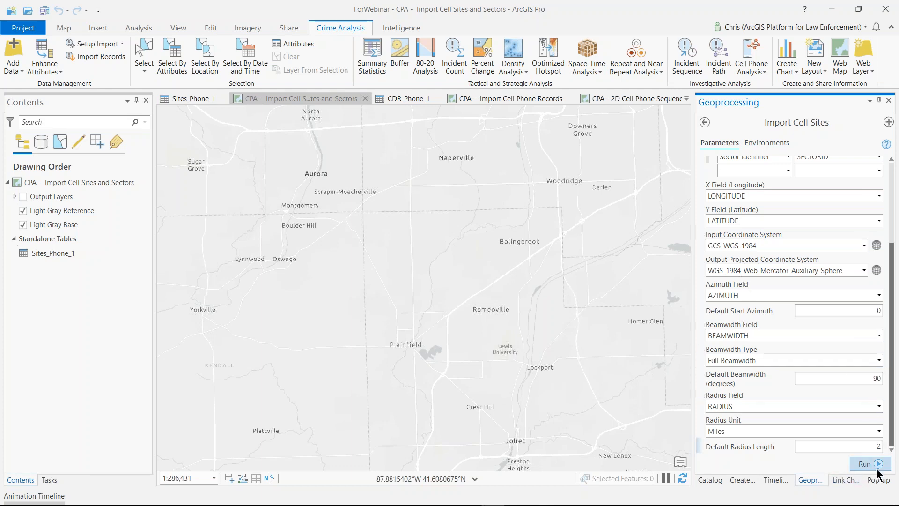
# - Expand and display the Output Layers group, toggling Phone_1_Sectors off and back on to distinguish the site points from the sectors
pyautogui.click(14, 197)
pyautogui.click(23, 197)
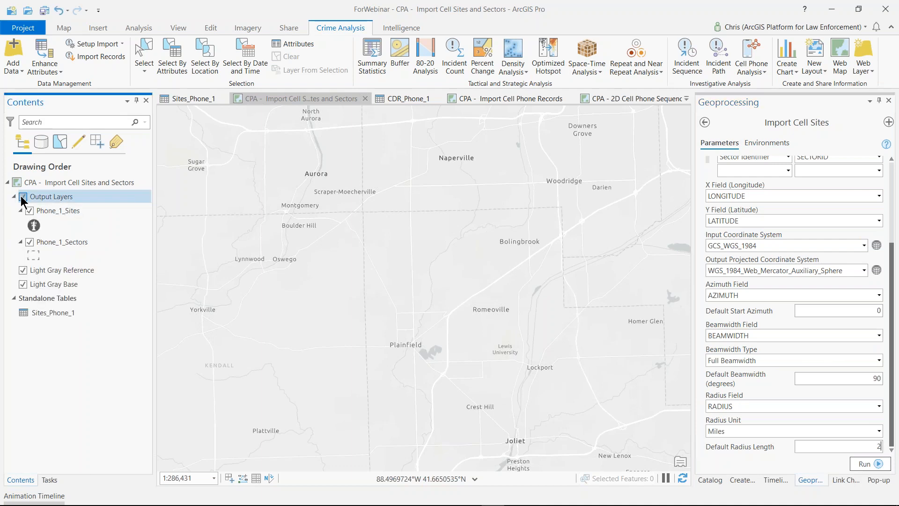
pyautogui.click(30, 243)
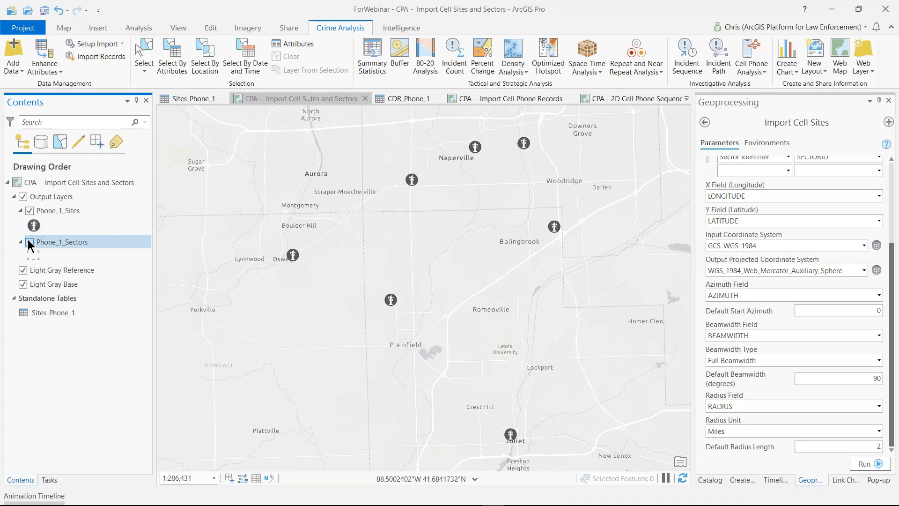
pyautogui.click(29, 242)
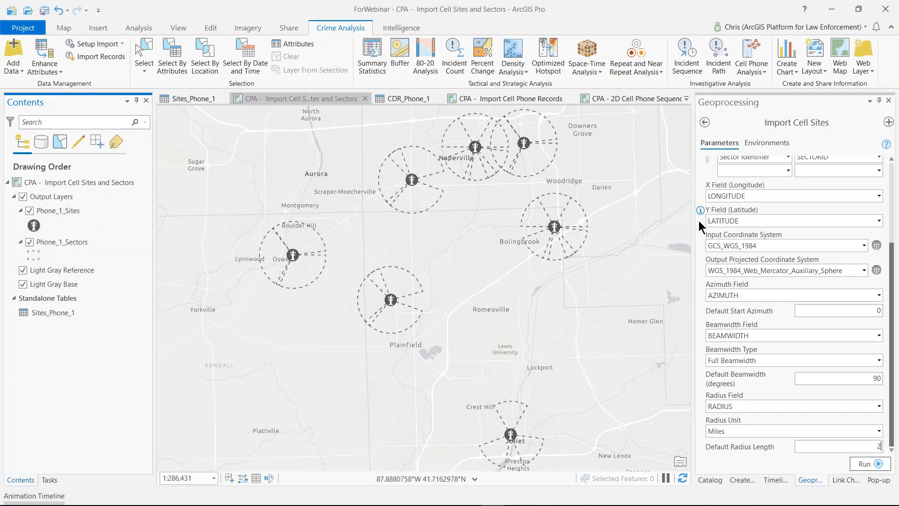
# - Open the Phone_1_Sectors attribute table and examine its azimuth, beamwidth and radius values and their source columns
pyautogui.click(78, 242)
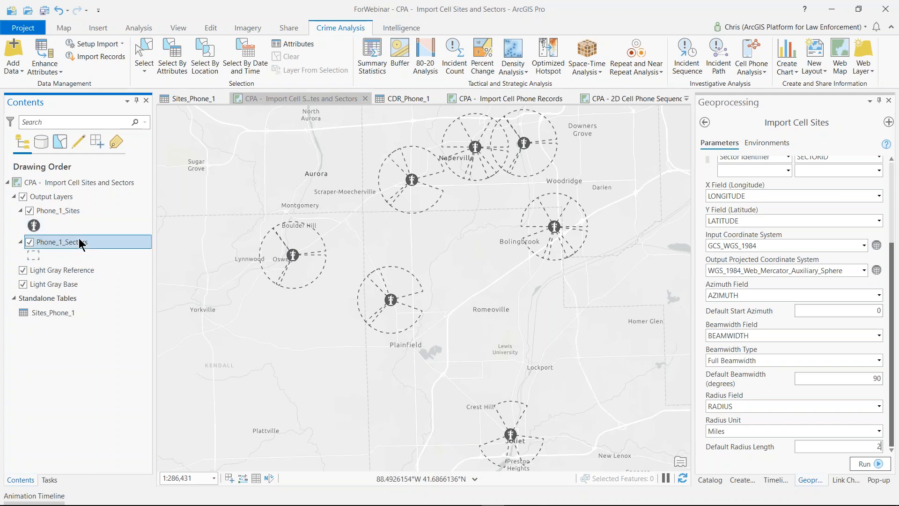
pyautogui.rightClick(88, 242)
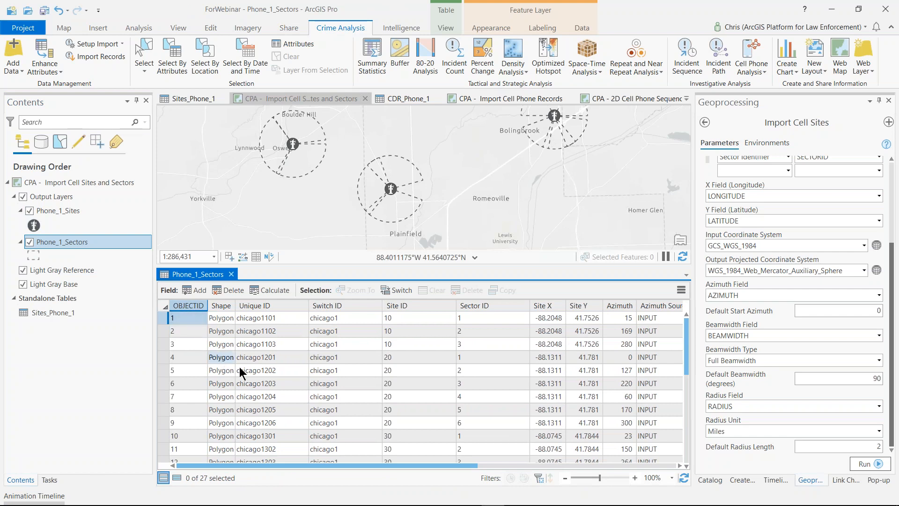
pyautogui.moveTo(462, 462); pyautogui.dragTo(661, 469)
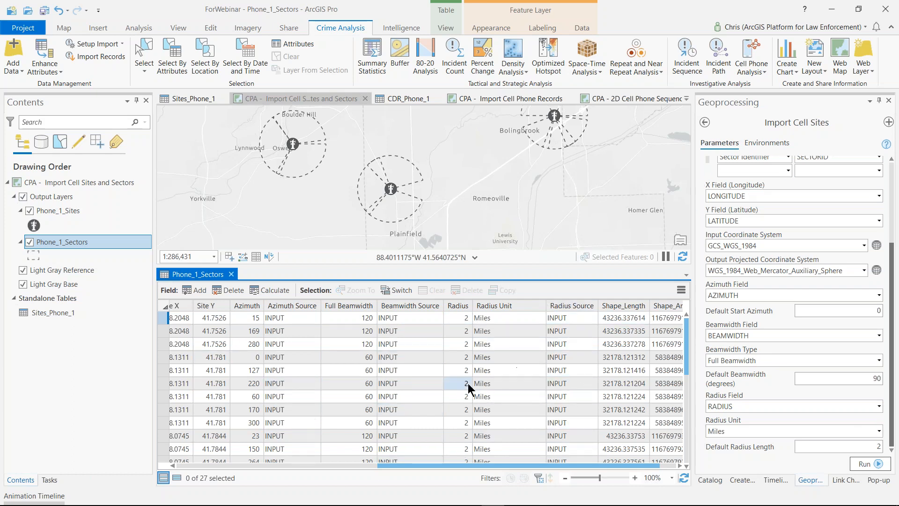
pyautogui.moveTo(417, 465); pyautogui.dragTo(206, 468)
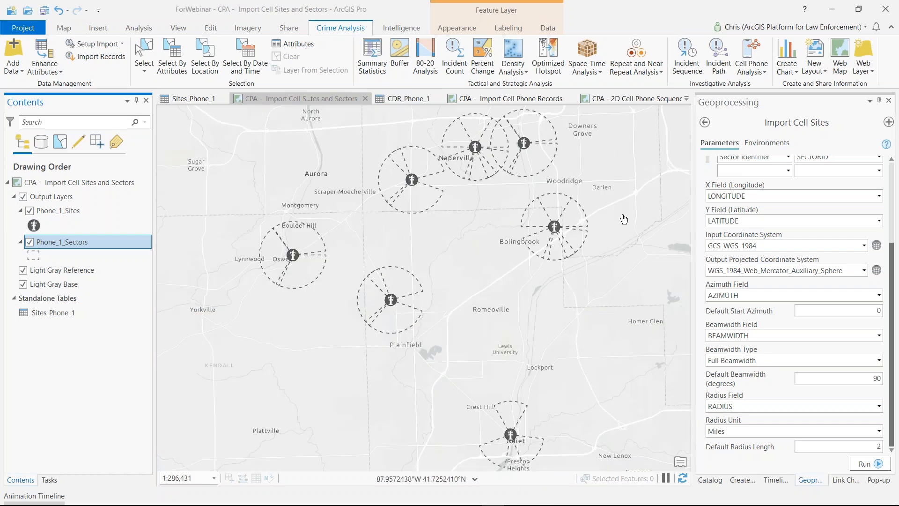
# - Hide and redisplay the Phone_1_Sectors layer to compare the cell site points with their sector outlines on the map
pyautogui.click(28, 242)
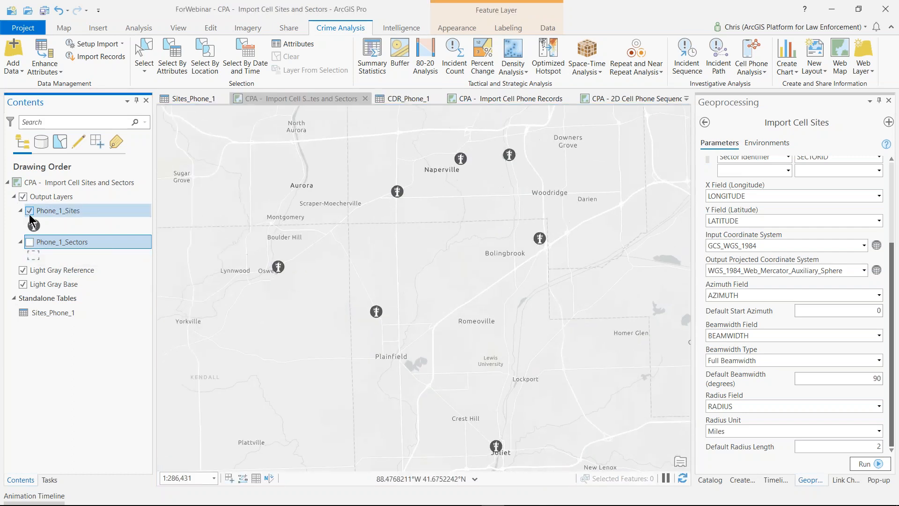
pyautogui.click(30, 241)
pyautogui.moveTo(403, 282); pyautogui.dragTo(405, 276)
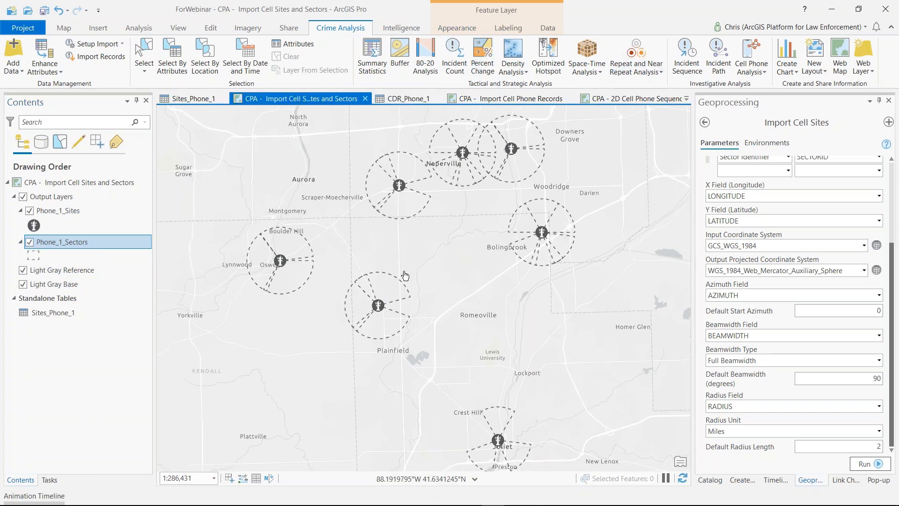
# - Review the CDR_Phone_1 call records table, including the beginning and ending switch, site and sector columns
pyautogui.click(398, 99)
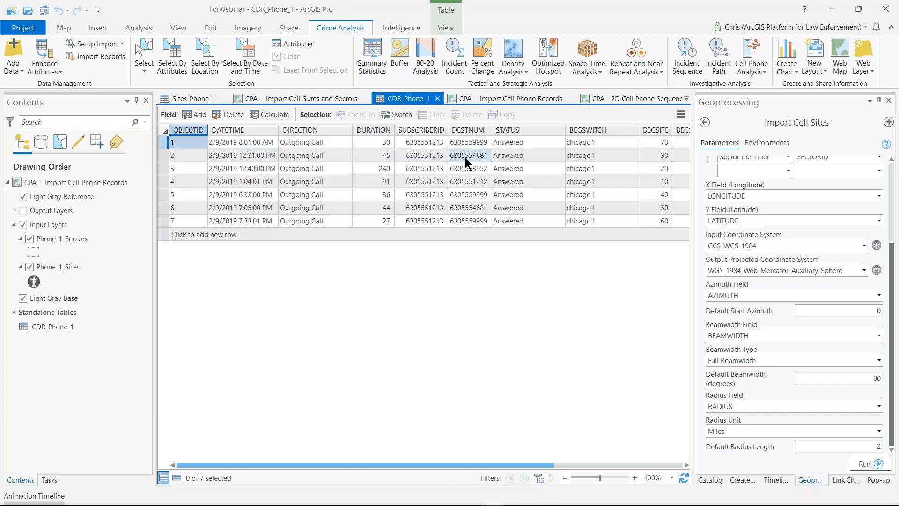
pyautogui.moveTo(517, 464); pyautogui.dragTo(572, 464)
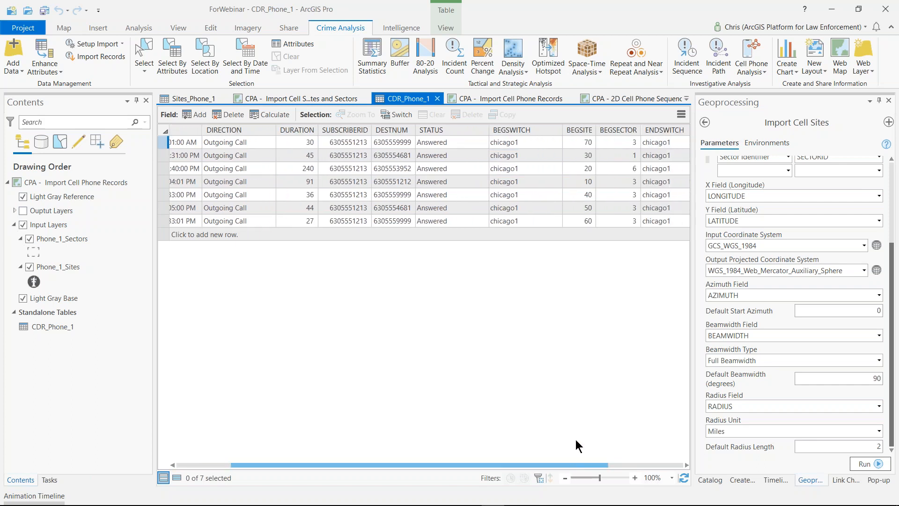
pyautogui.click(524, 192)
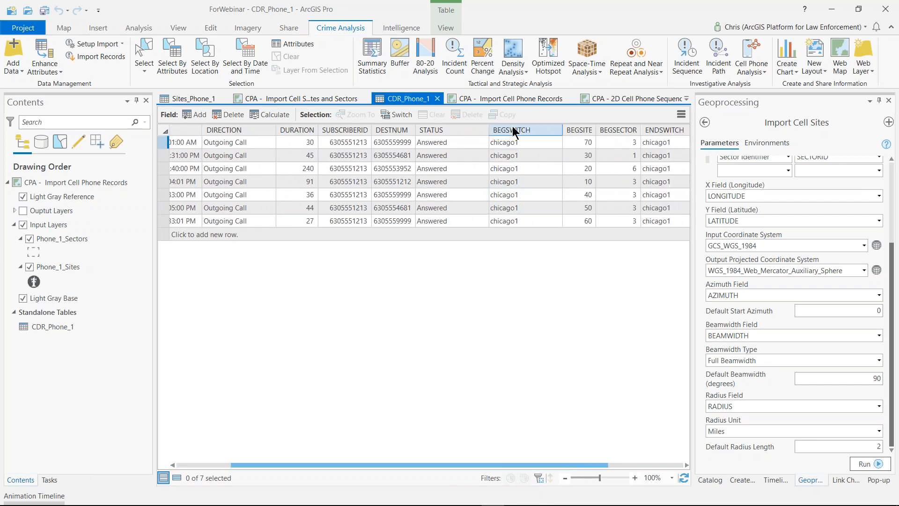
pyautogui.moveTo(512, 128)
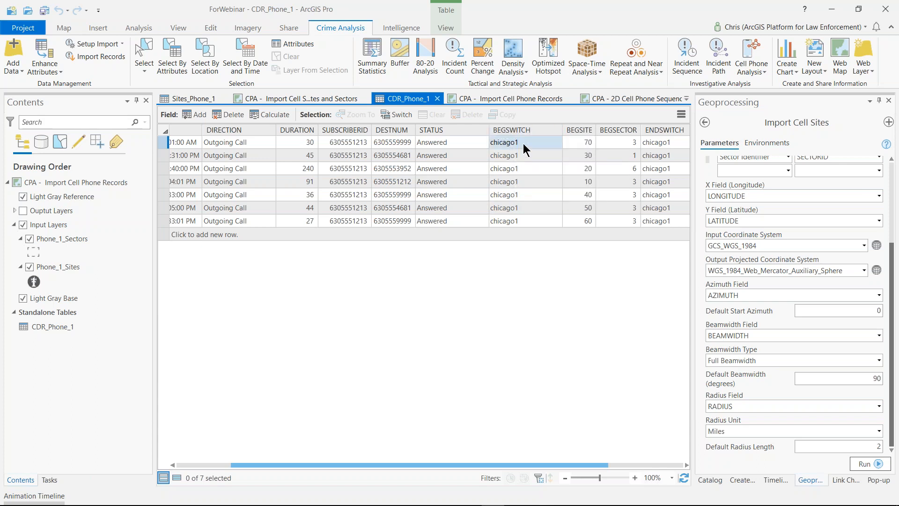
pyautogui.click(580, 156)
pyautogui.click(591, 415)
pyautogui.moveTo(590, 463); pyautogui.dragTo(669, 463)
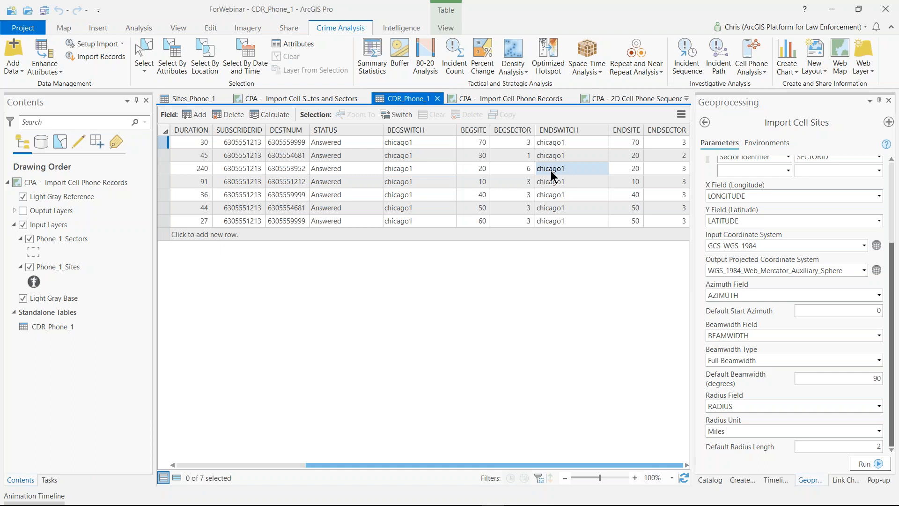
# - Switch to the Import Cell Phone Records map and open the Import Cell Phone Records tool
pyautogui.click(481, 101)
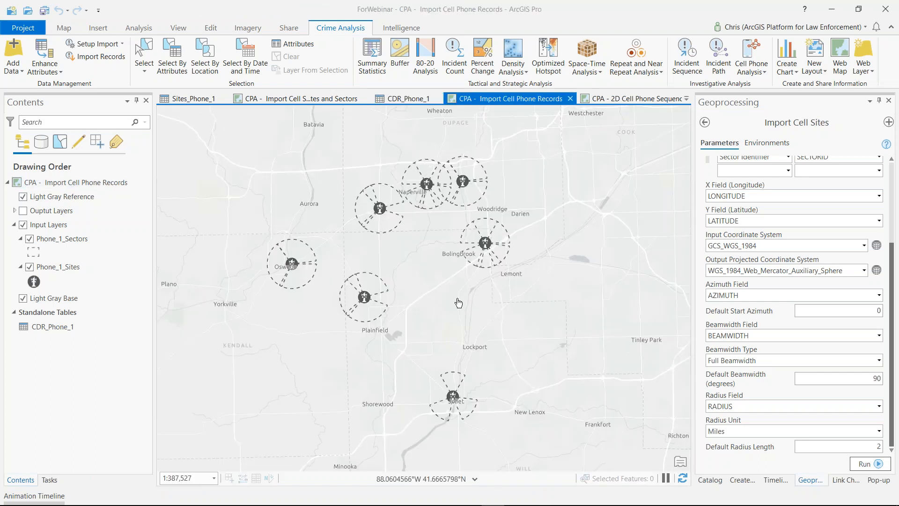
pyautogui.click(42, 241)
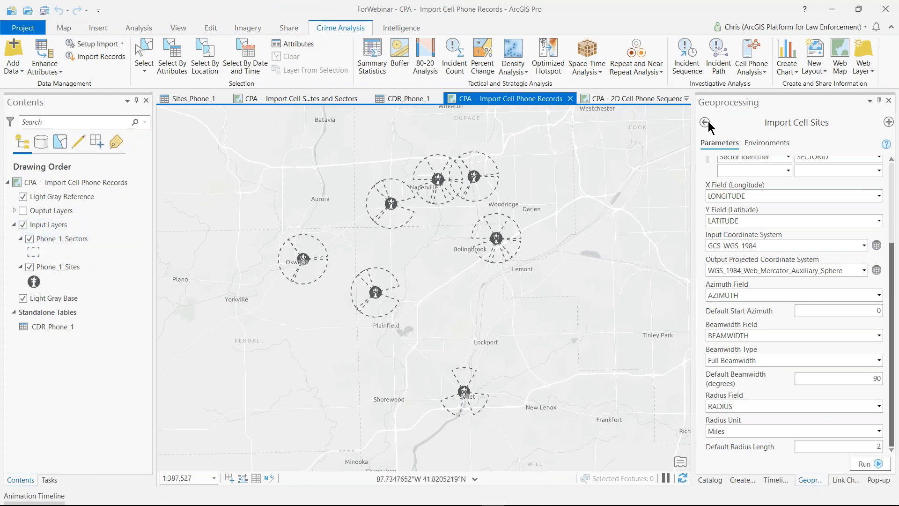
pyautogui.click(752, 69)
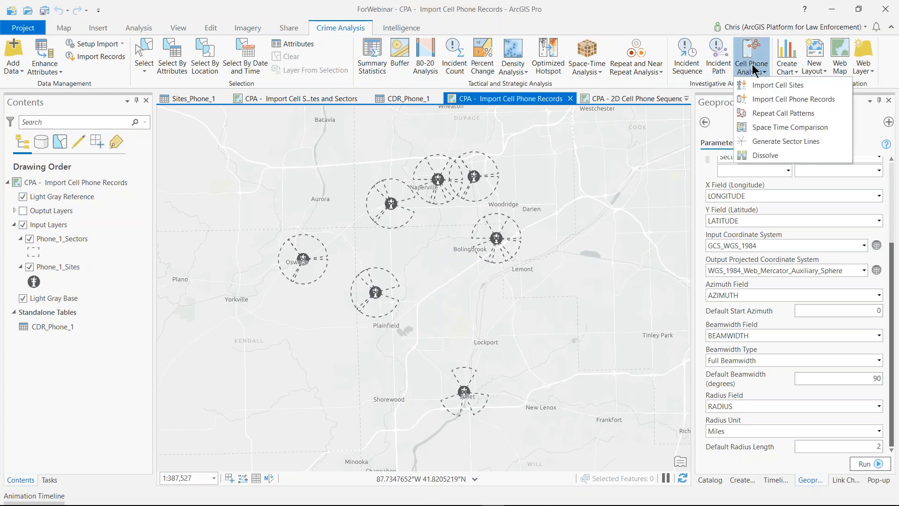
pyautogui.click(768, 99)
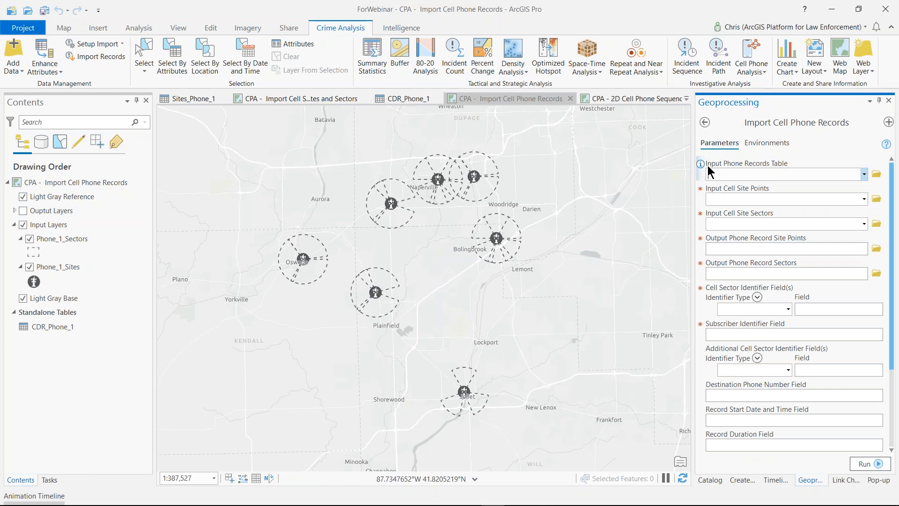
# - Set CDR_Phone_1 as the phone records table, Phone_1_Sites as the cell site points and Phone_1_Sectors as the cell site sectors
pyautogui.click(865, 174)
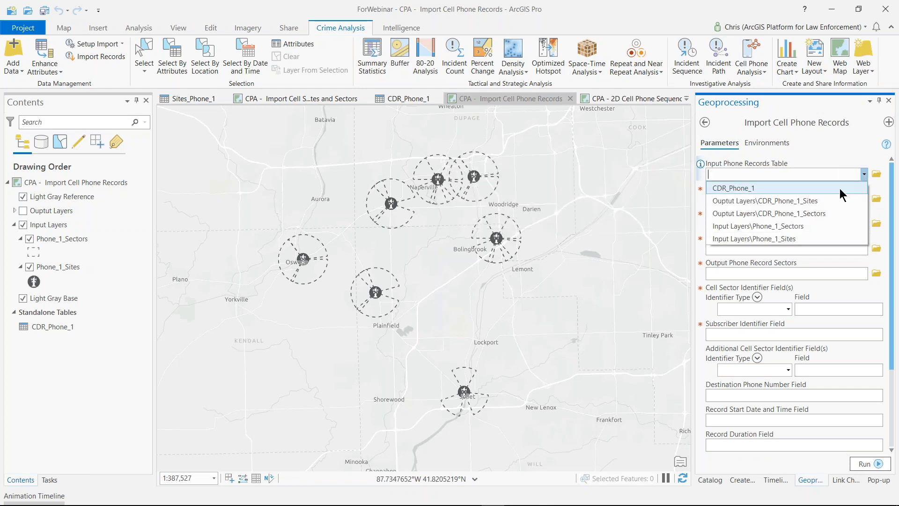
pyautogui.click(839, 188)
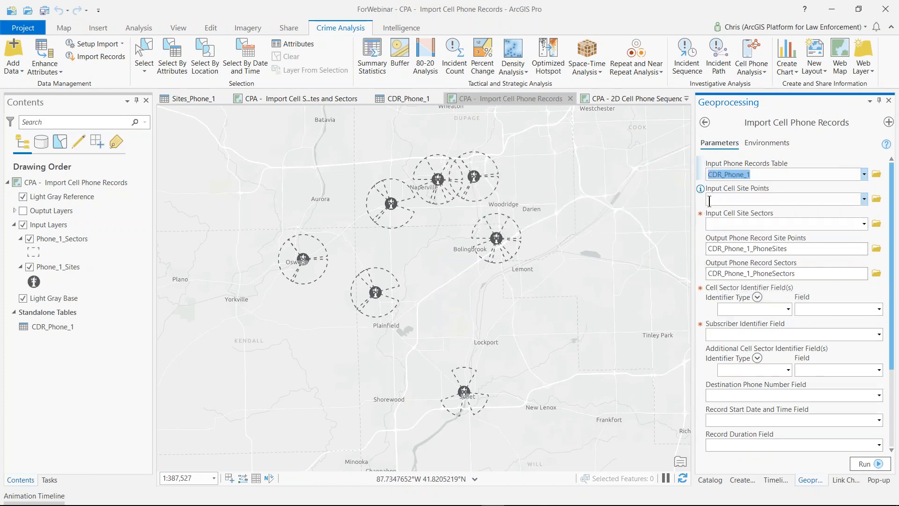
pyautogui.click(864, 199)
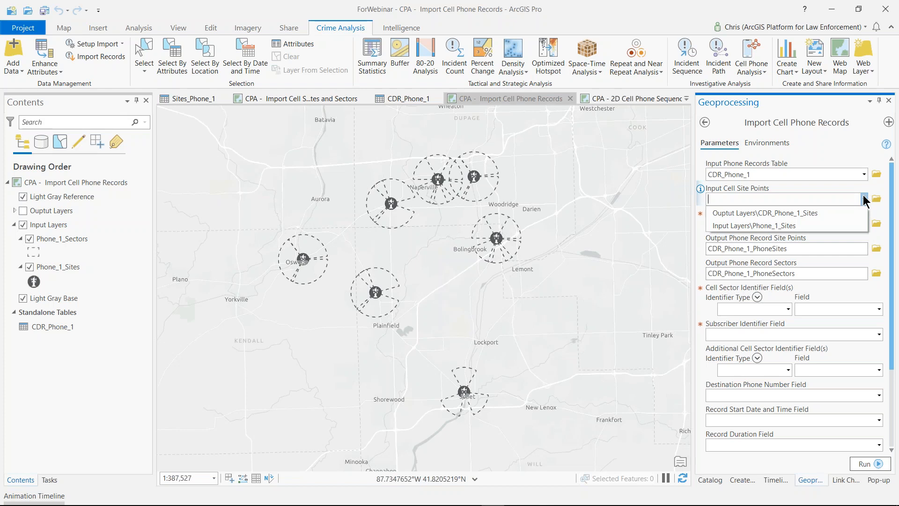
pyautogui.click(838, 226)
pyautogui.click(864, 223)
pyautogui.click(843, 250)
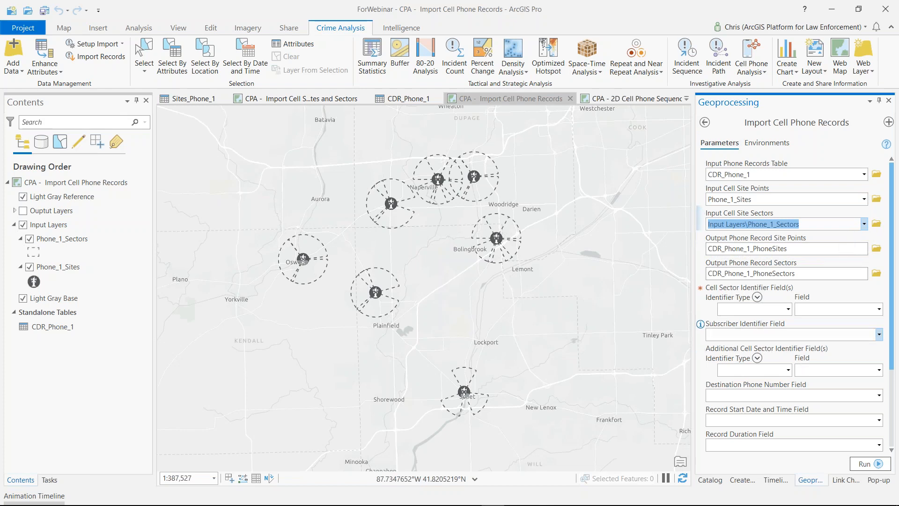
# - Assign BEGSITE as the Site Identifier and BEGSECTOR as the Sector Identifier in the cell sector identifier fields
pyautogui.moveTo(893, 294); pyautogui.dragTo(894, 325)
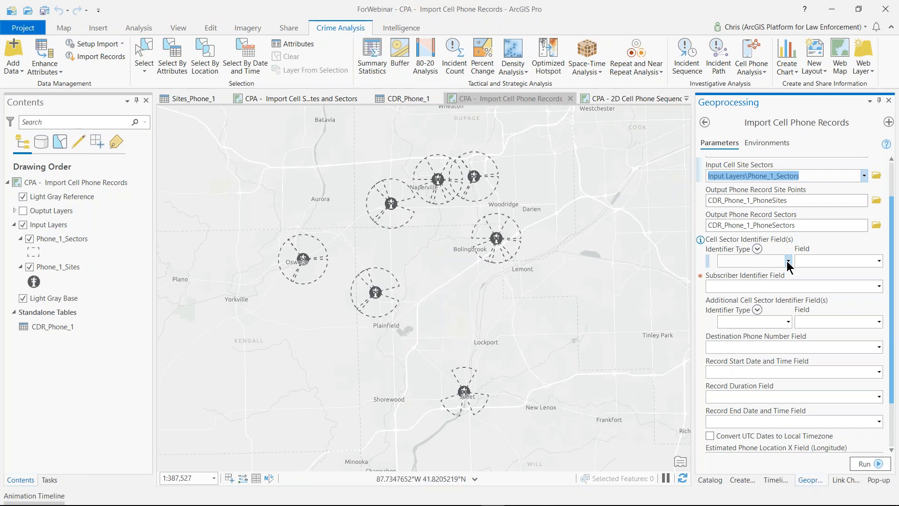
pyautogui.click(788, 261)
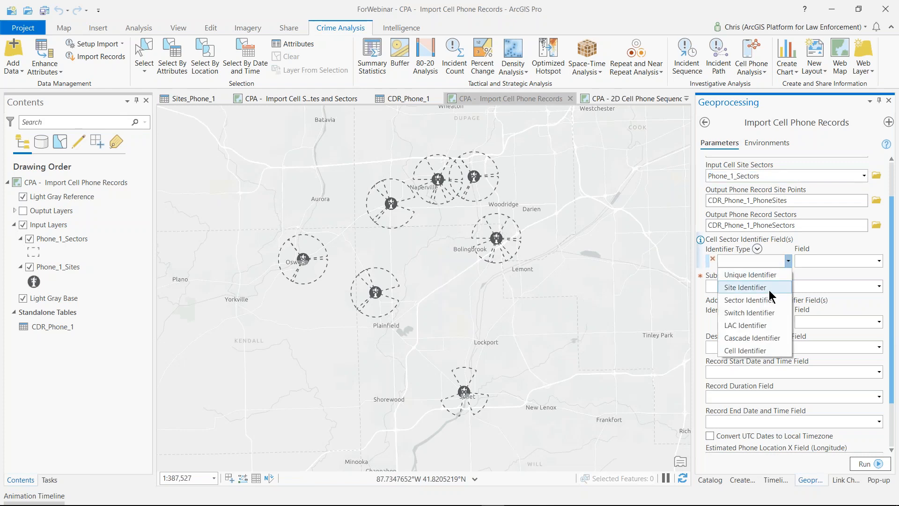
pyautogui.click(769, 288)
pyautogui.click(788, 275)
pyautogui.click(774, 315)
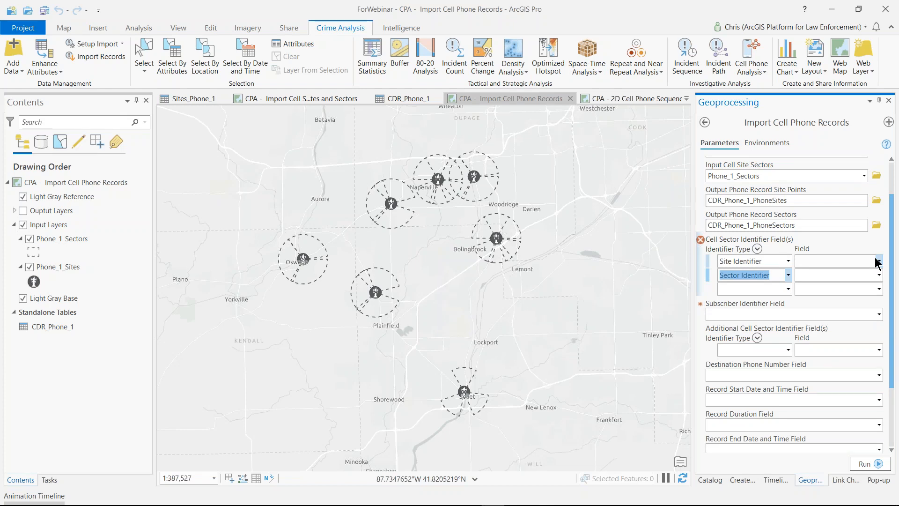
pyautogui.click(878, 262)
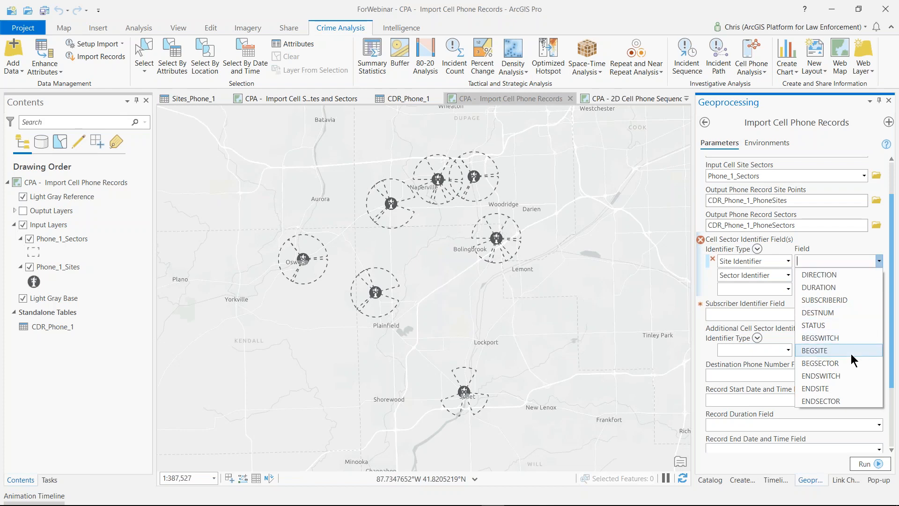
pyautogui.click(850, 351)
pyautogui.click(879, 275)
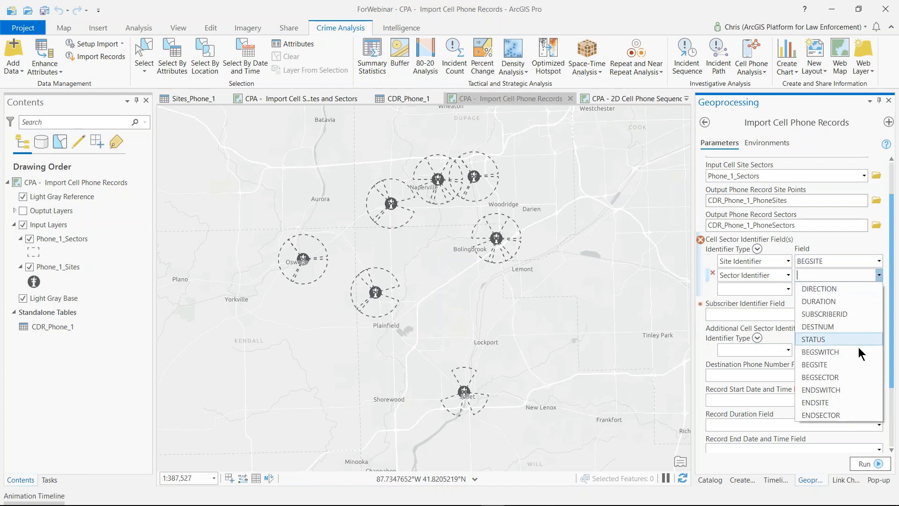
pyautogui.click(857, 377)
# - Set the subscriber identifier field to SUBSCRIBERID
pyautogui.scroll(-2, 892, 302)
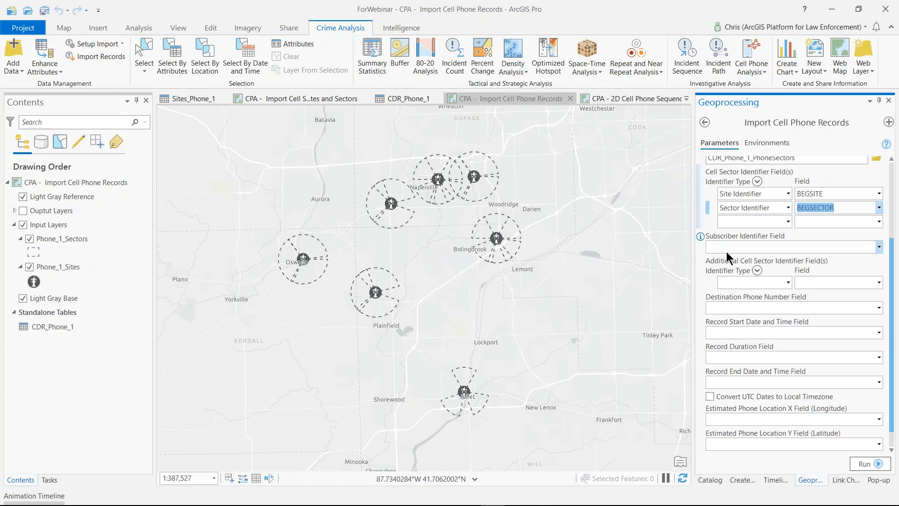
pyautogui.click(879, 247)
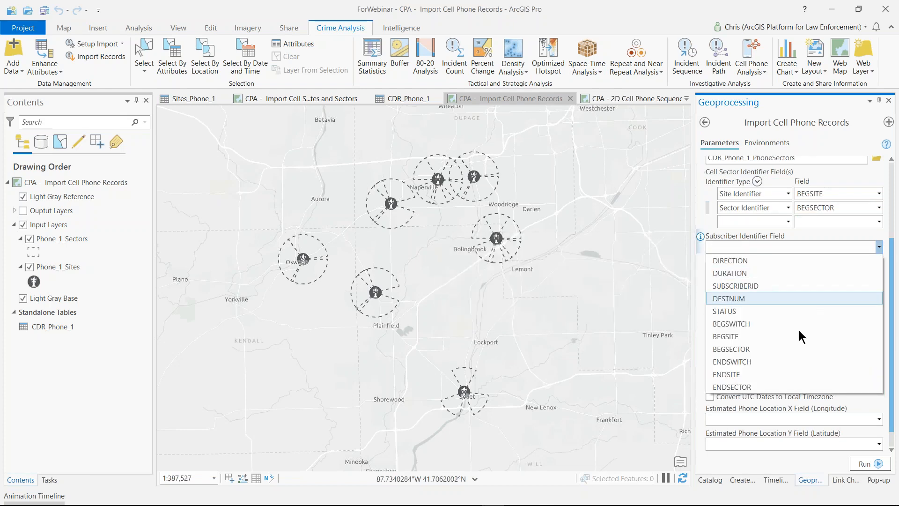
pyautogui.click(791, 287)
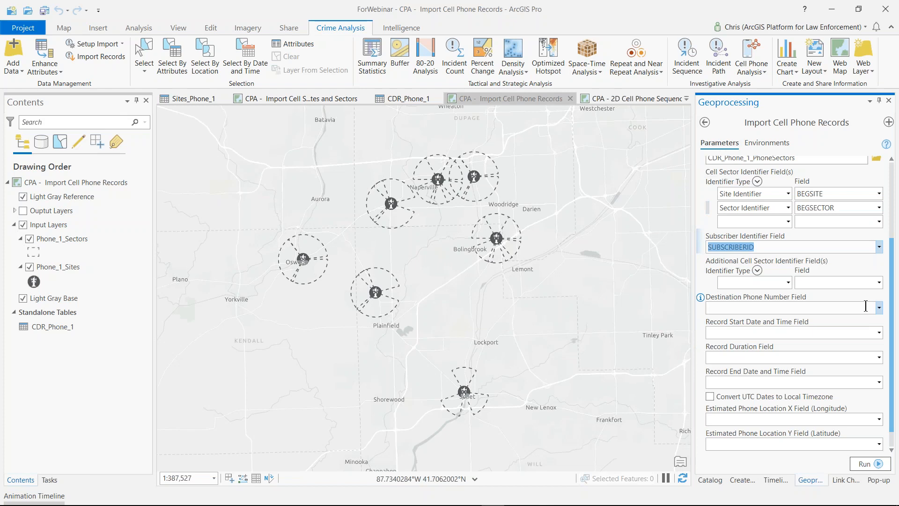
# - Assign ENDSITE as the Site Identifier and ENDSECTOR as the Sector Identifier in the additional cell sector identifier fields
pyautogui.click(788, 283)
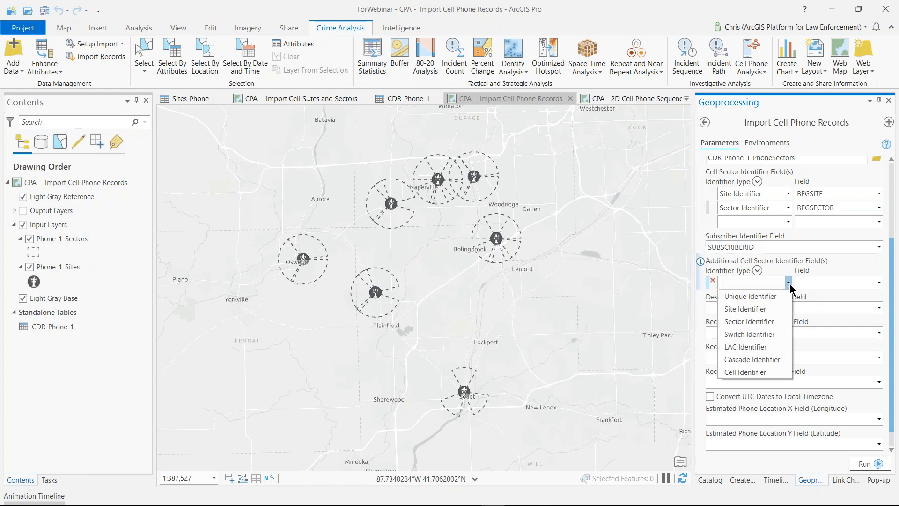
pyautogui.click(773, 310)
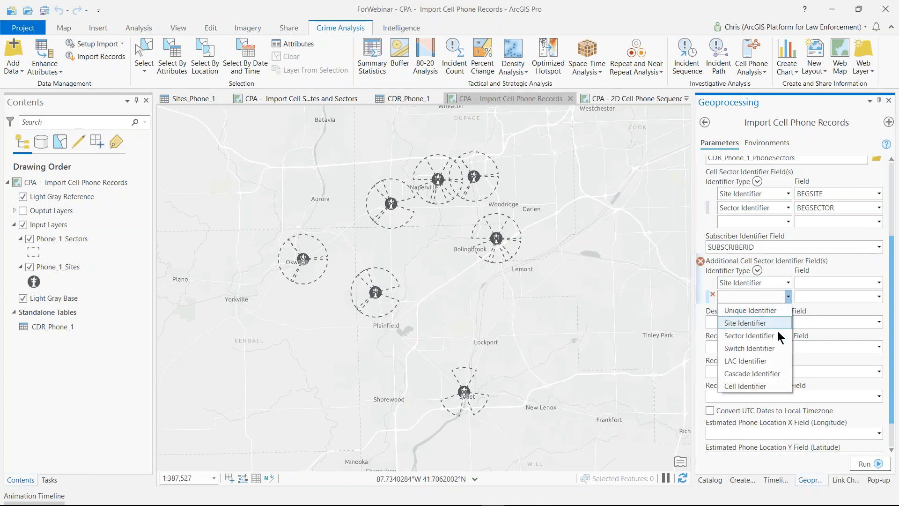
pyautogui.click(750, 335)
pyautogui.click(879, 282)
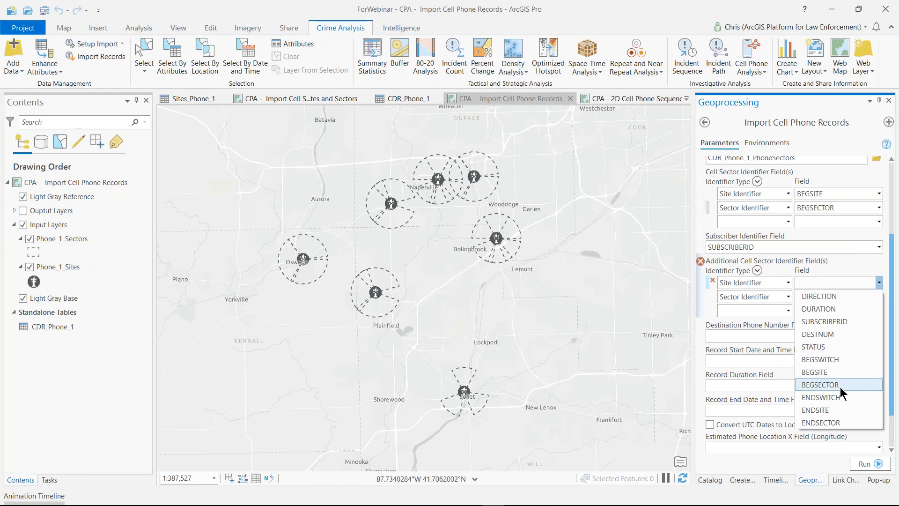
pyautogui.click(824, 409)
pyautogui.click(879, 297)
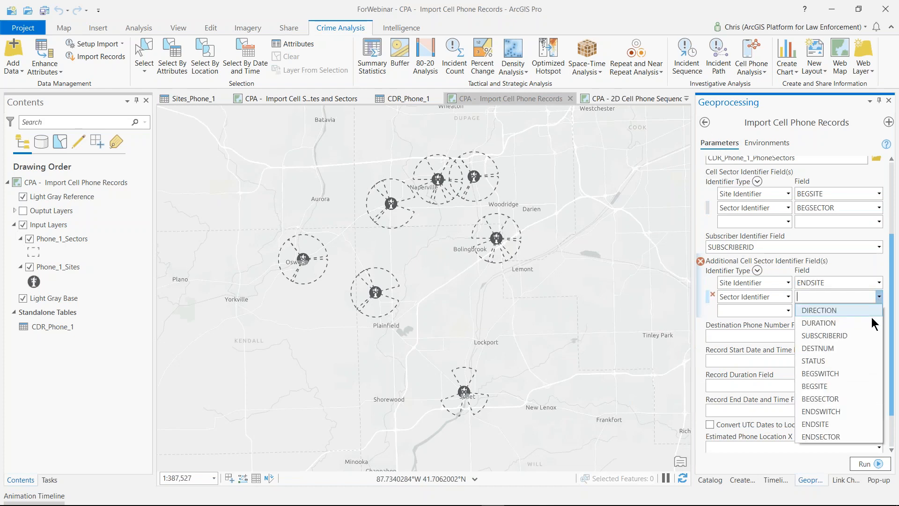
pyautogui.click(839, 439)
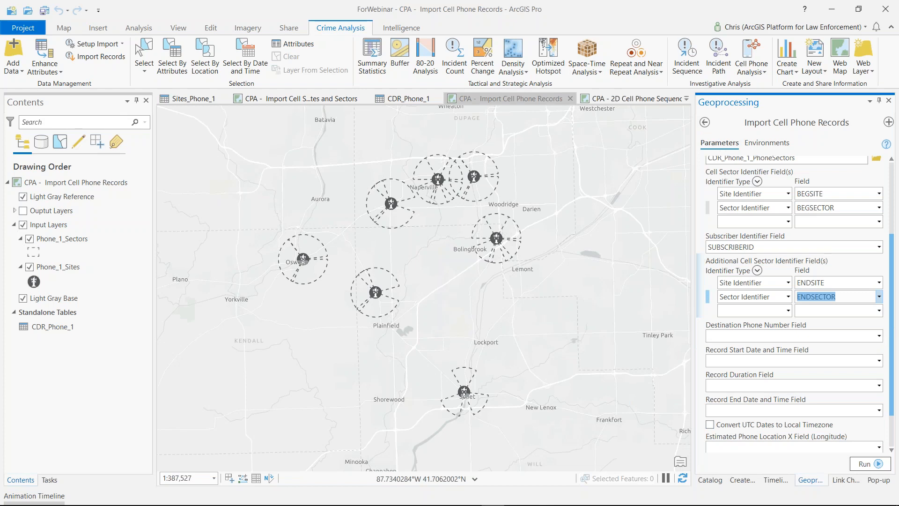
# - Set the destination phone number field to DESTNUM and the record start date and time field to DATETIME
pyautogui.moveTo(892, 323); pyautogui.dragTo(892, 323)
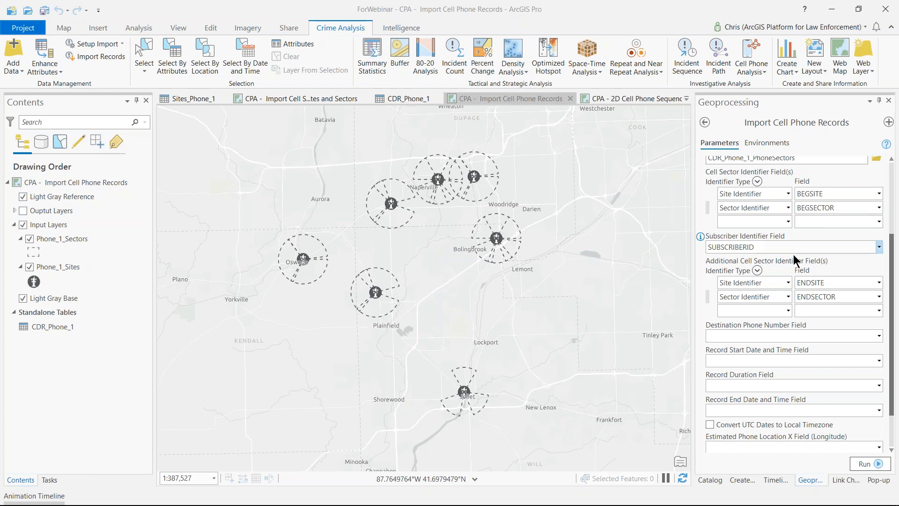
pyautogui.click(880, 336)
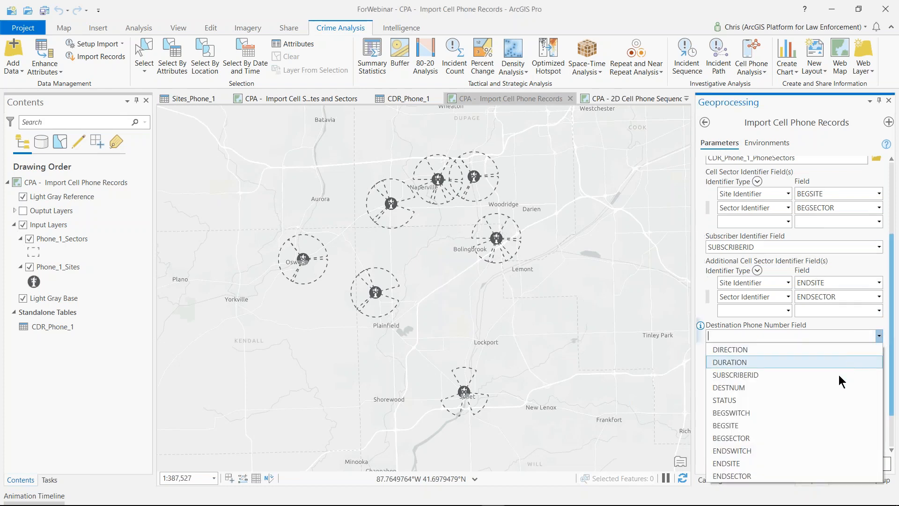
pyautogui.click(825, 388)
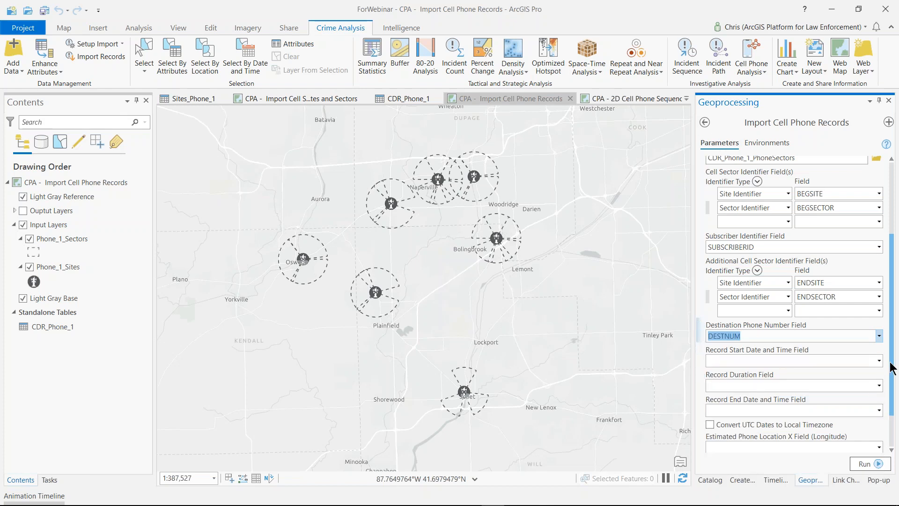
pyautogui.scroll(-2, 890, 378)
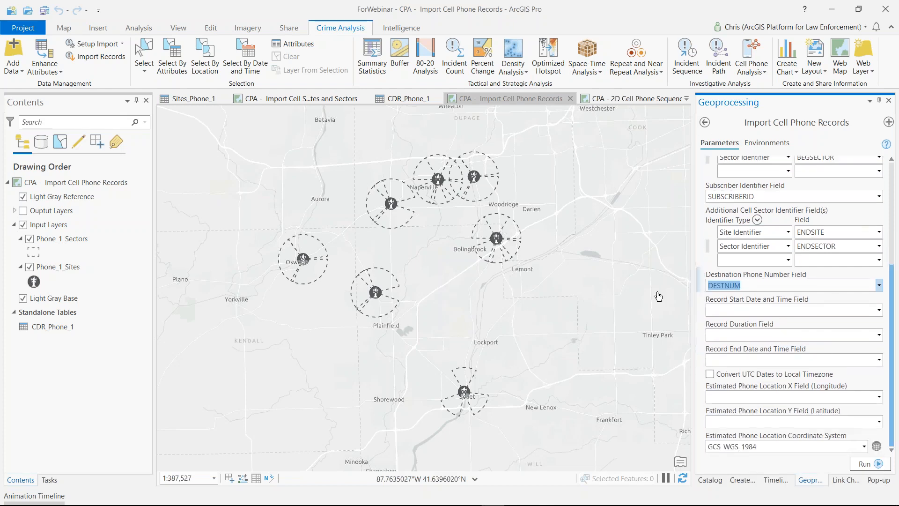
pyautogui.click(880, 311)
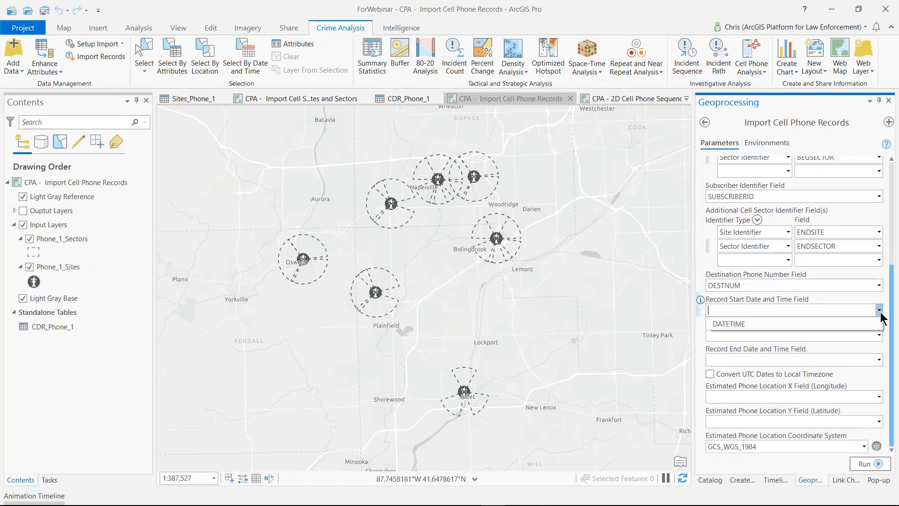
pyautogui.click(758, 328)
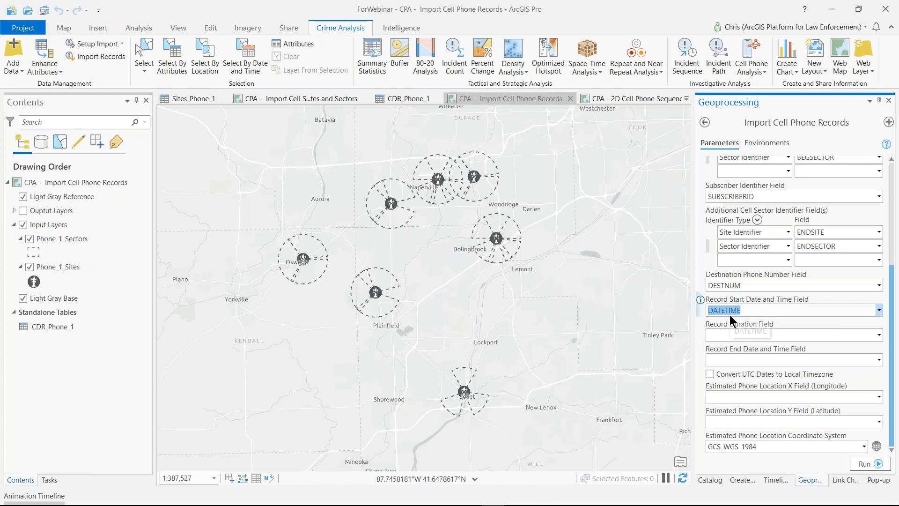
# - Set the record duration field to DURATION, leaving the record end date and time field empty and UTC conversion off
pyautogui.click(880, 335)
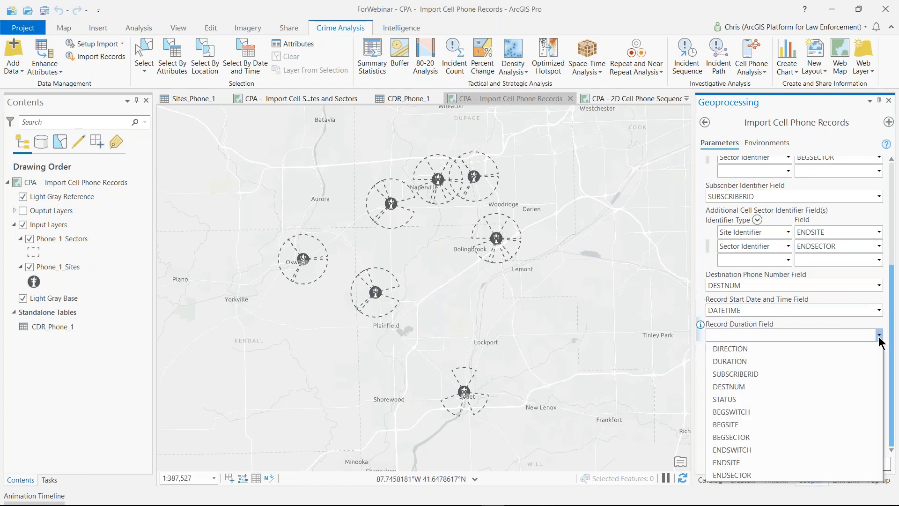
pyautogui.click(739, 361)
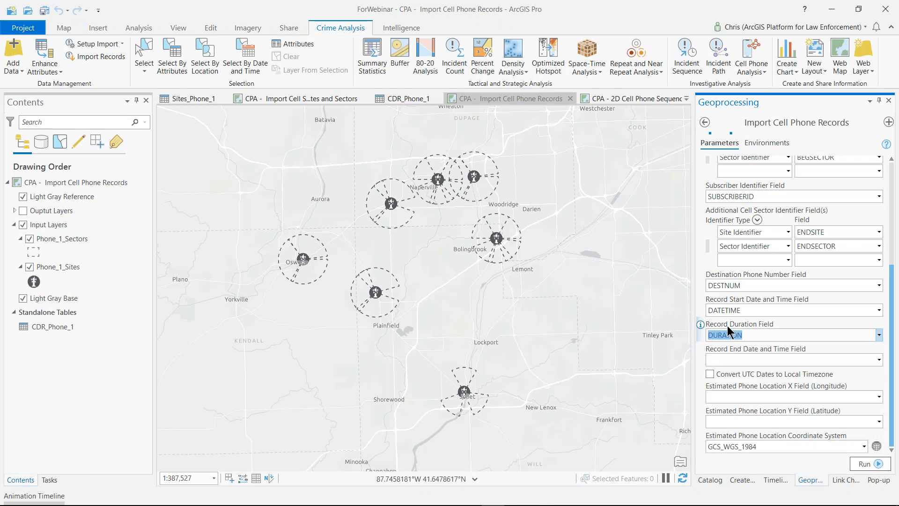
pyautogui.click(879, 361)
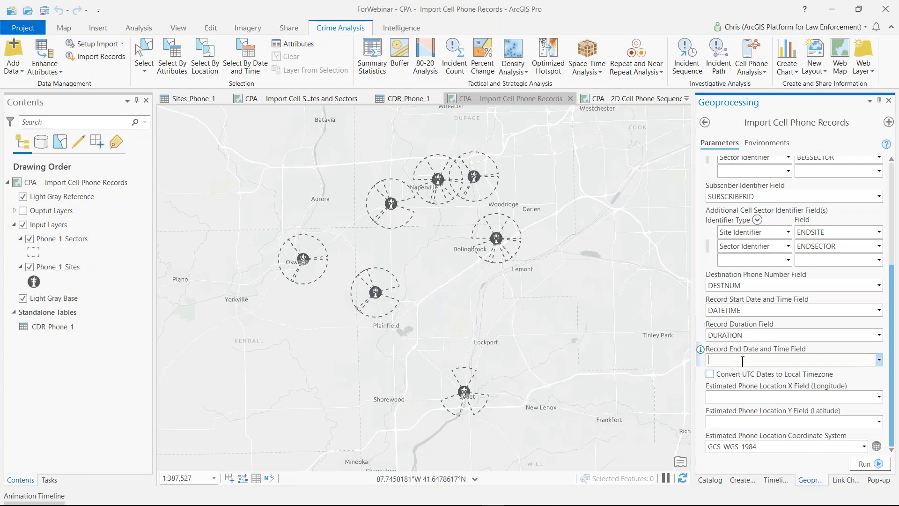
pyautogui.click(875, 354)
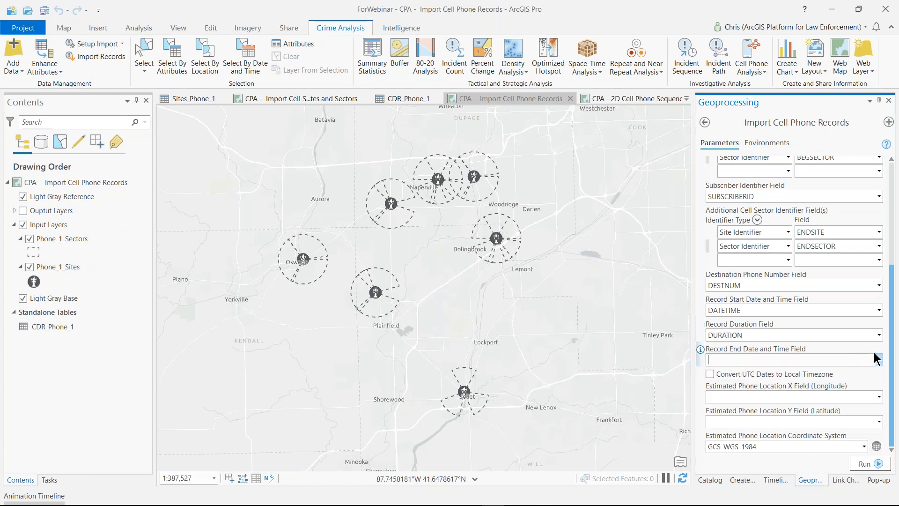
pyautogui.click(752, 359)
pyautogui.click(710, 374)
pyautogui.moveTo(702, 385)
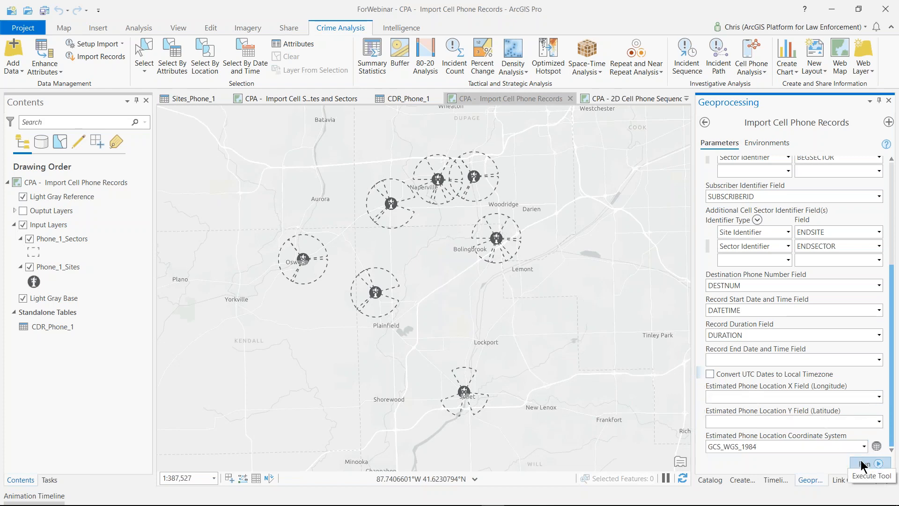
# - Display and expand the output layers group and hide the Input Layers group on the map
pyautogui.click(23, 210)
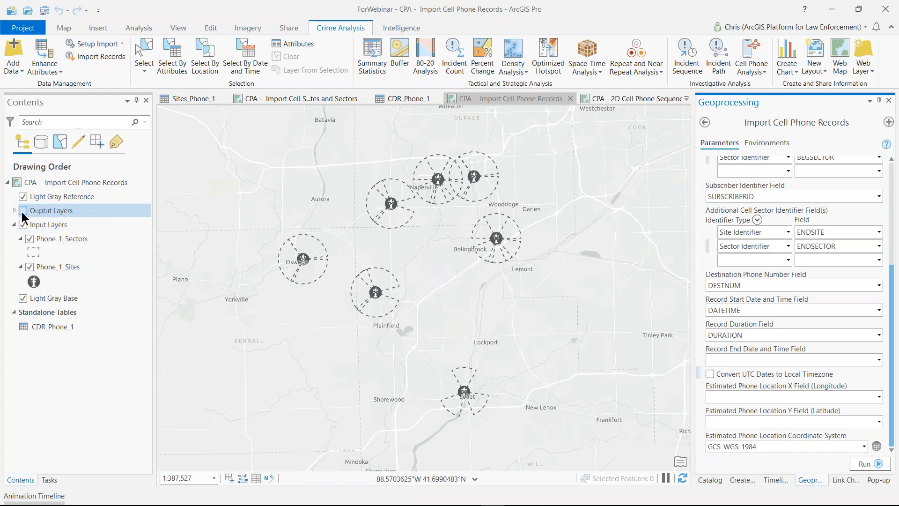
pyautogui.click(23, 225)
pyautogui.click(42, 210)
pyautogui.click(14, 210)
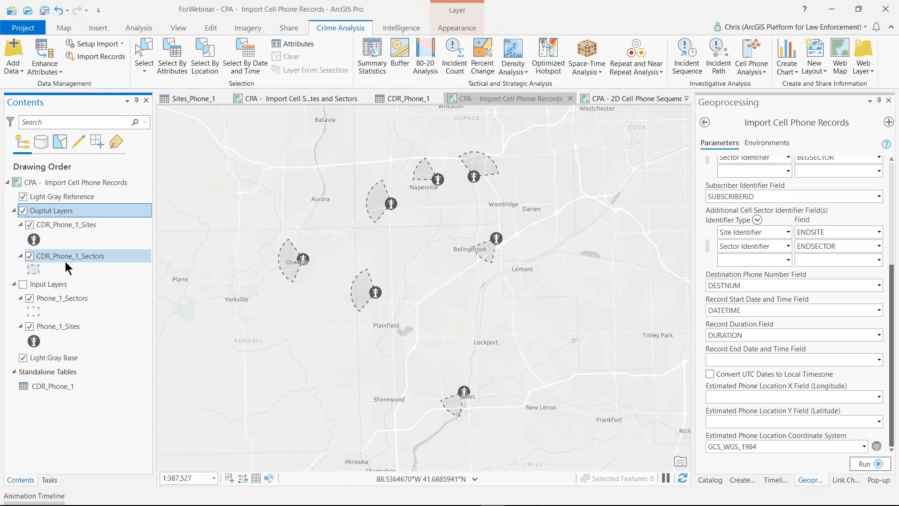
# - Open the attribute table of CDR_Phone_1_Sites and review its columns through to the azimuth, beamwidth and radius fields
pyautogui.click(60, 228)
pyautogui.rightClick(60, 229)
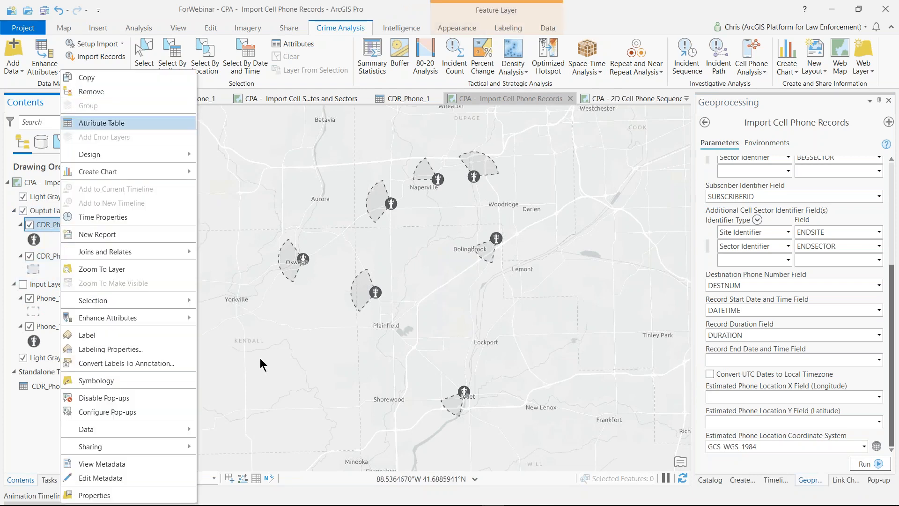
pyautogui.press('Return')
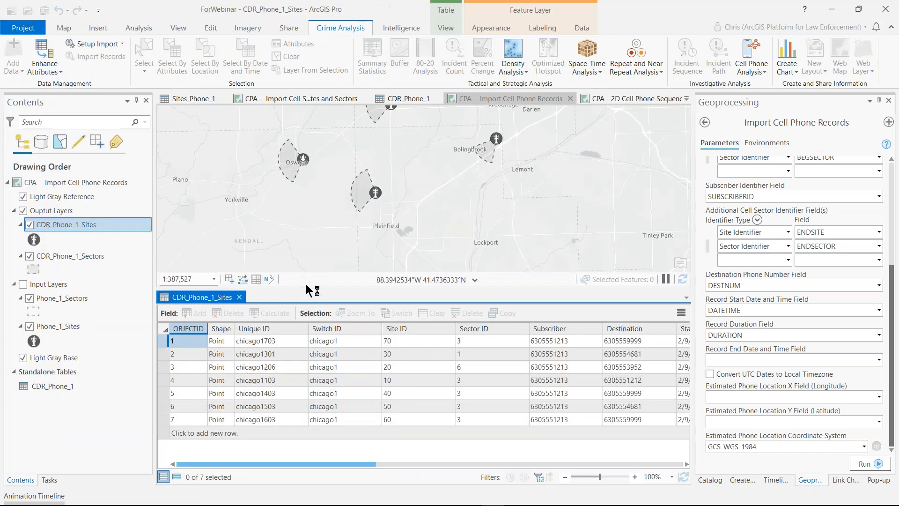
pyautogui.moveTo(297, 462); pyautogui.dragTo(657, 463)
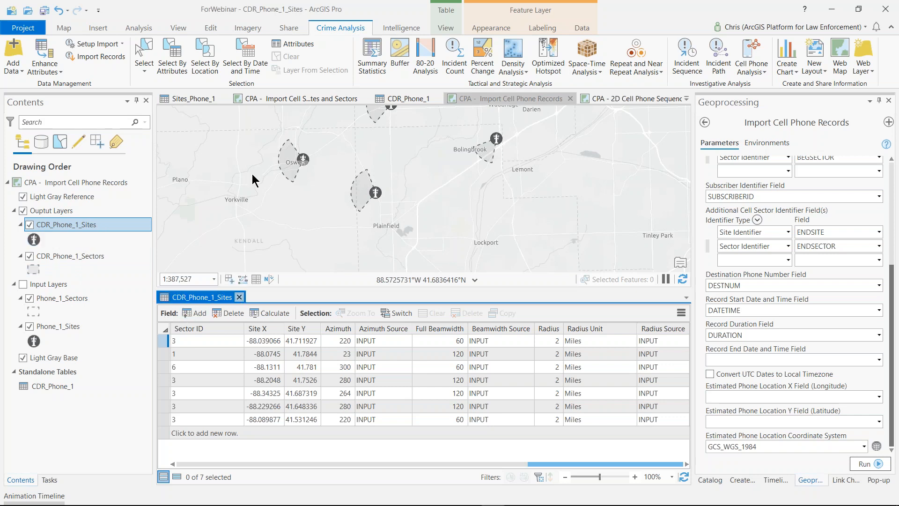
# - Close the open tables and both import maps, and switch to the CPA - 2D Cell Phone Sequence map
pyautogui.click(226, 99)
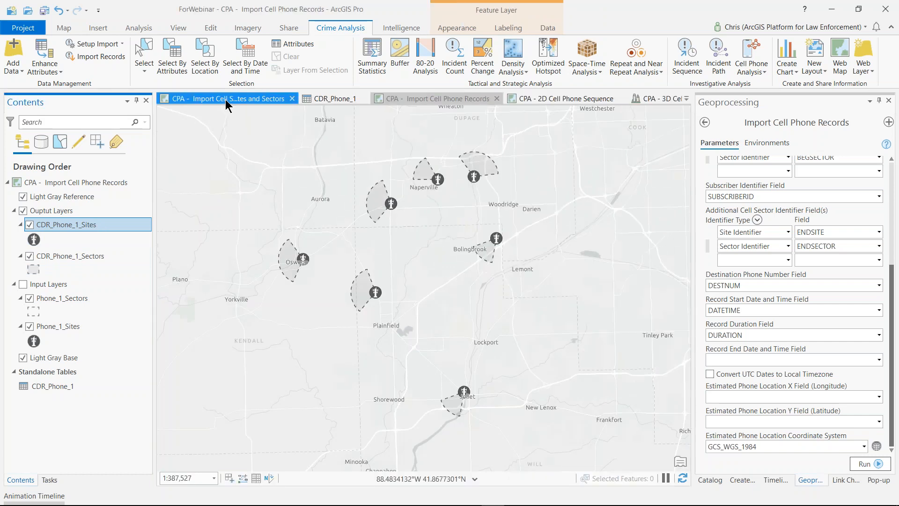
pyautogui.click(291, 98)
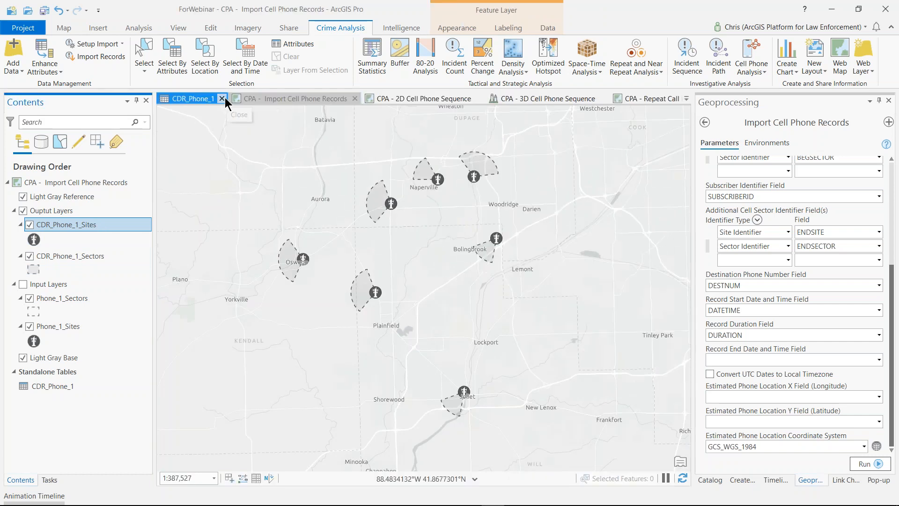
pyautogui.click(222, 99)
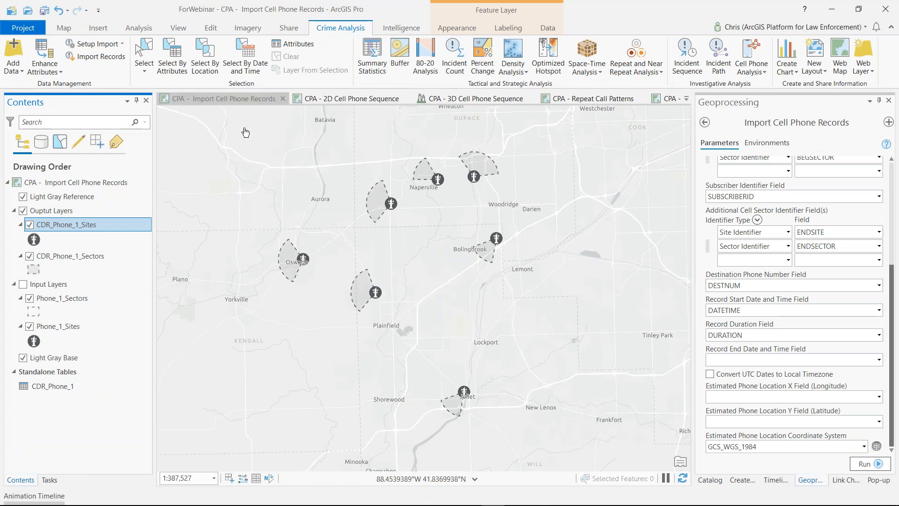
pyautogui.click(283, 98)
pyautogui.click(236, 100)
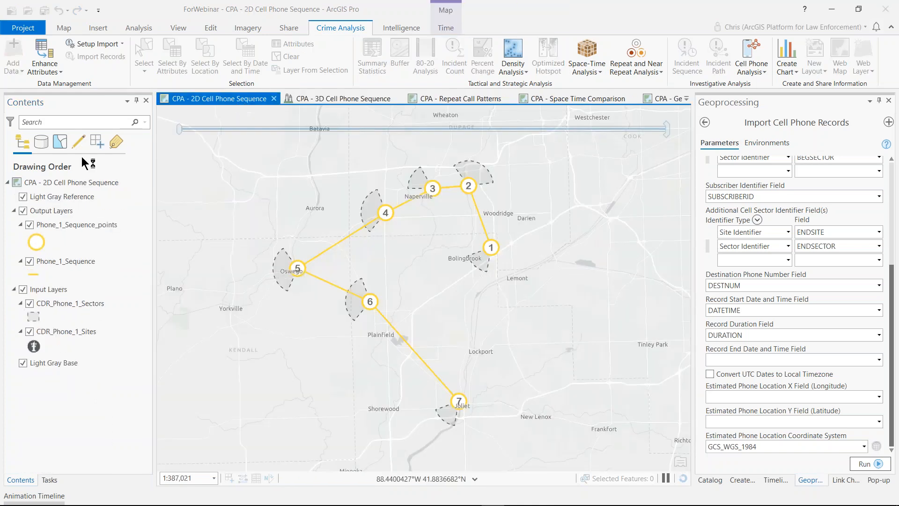
# - Hide the Output Layers group and set up the Incident Sequence tool with CDR_Phone_1_Sites as input points and Start Time as sort field
pyautogui.click(23, 210)
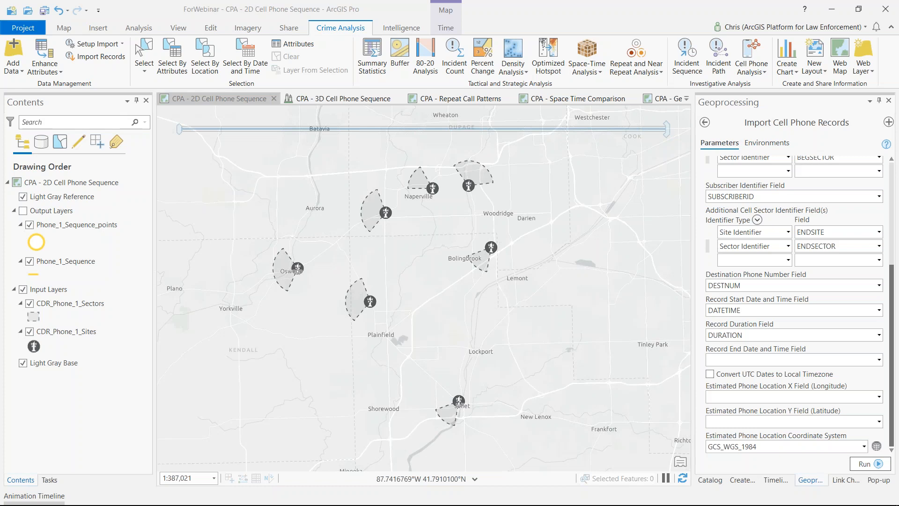
pyautogui.click(685, 67)
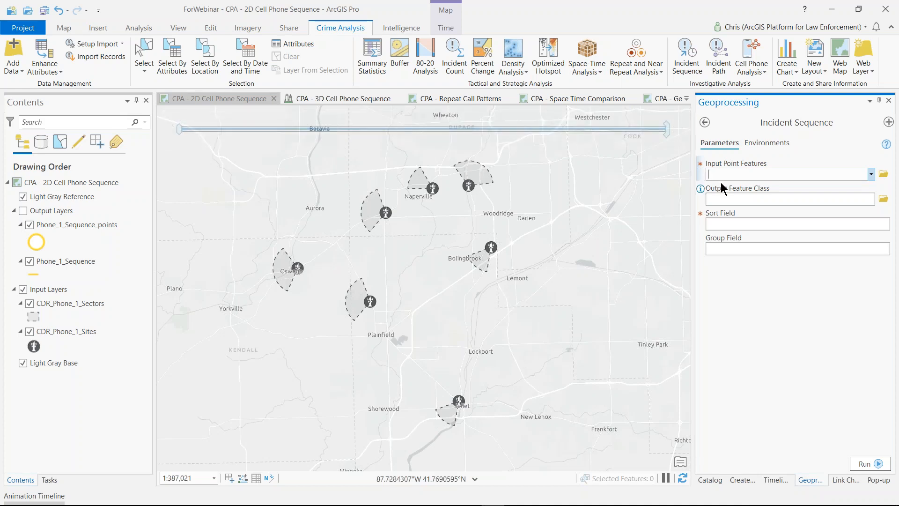
pyautogui.click(869, 176)
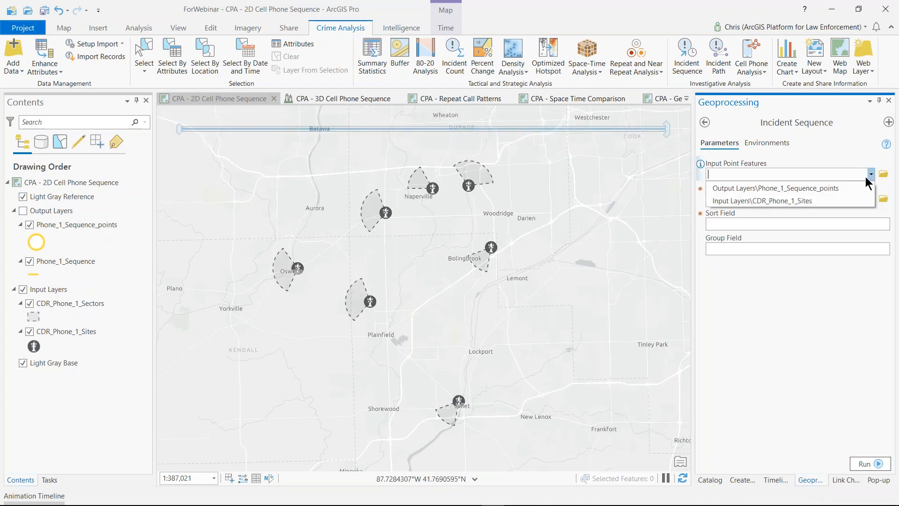
pyautogui.click(788, 201)
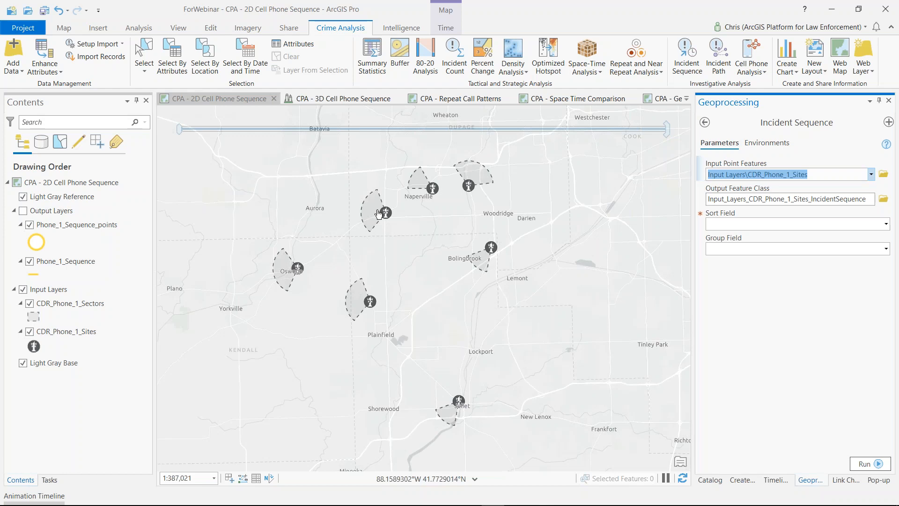
pyautogui.click(886, 224)
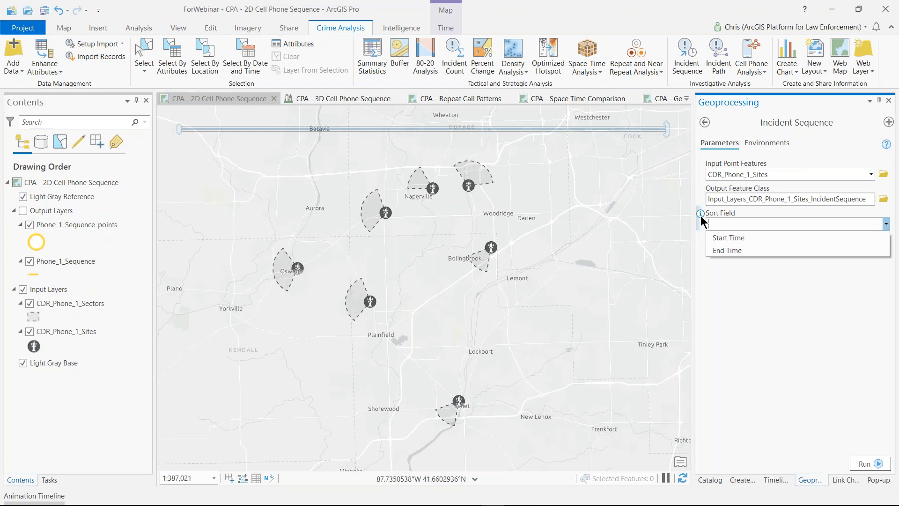
pyautogui.click(725, 237)
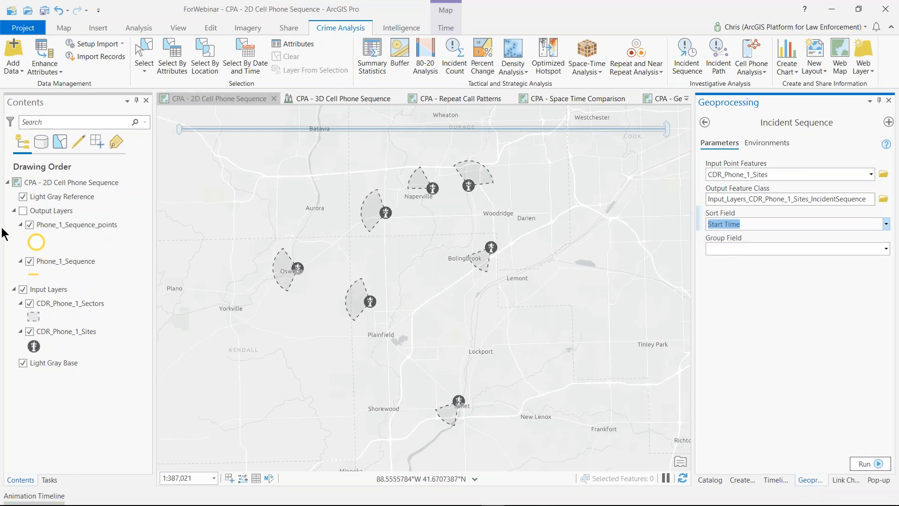
# - Show the Output Layers group again and view the sequence line with Phone_1_Sequence_points hidden, then shown
pyautogui.click(23, 210)
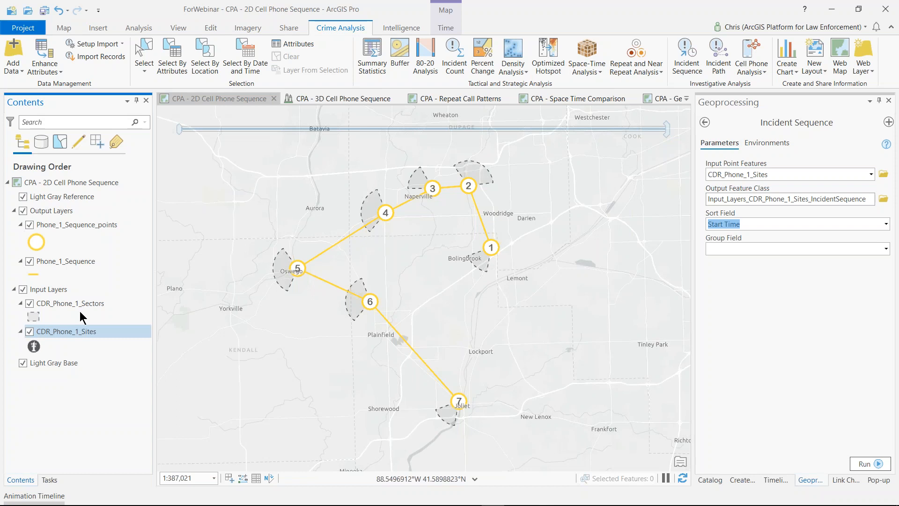
pyautogui.click(30, 226)
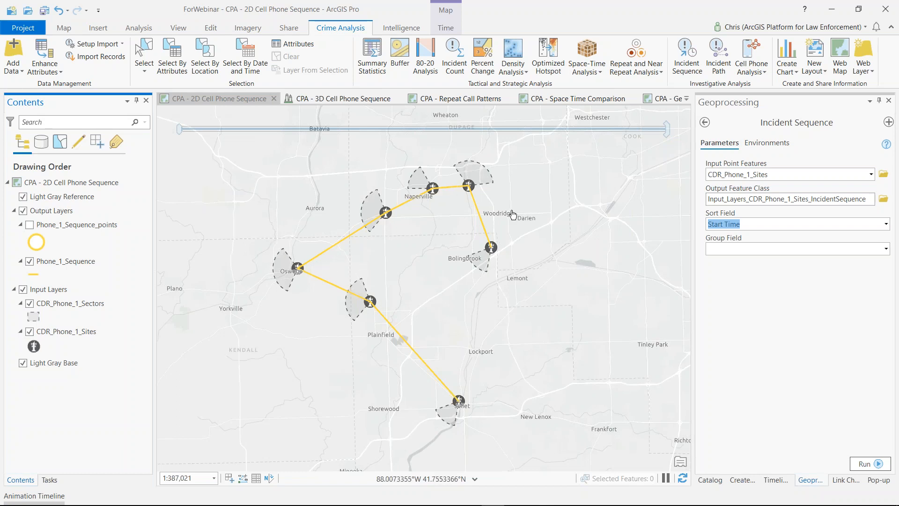
pyautogui.click(29, 225)
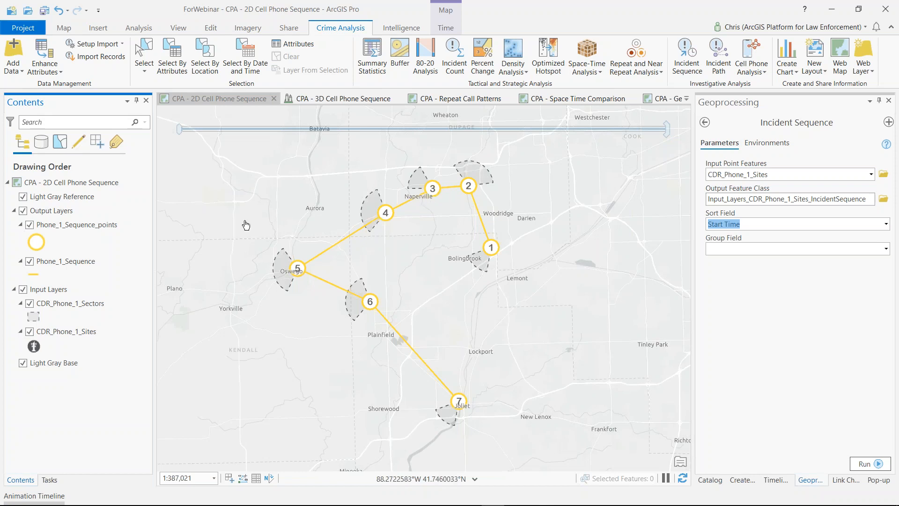
# - Check the time settings in the layer properties of Phone_1_Sequence_points and close them without changes
pyautogui.rightClick(85, 224)
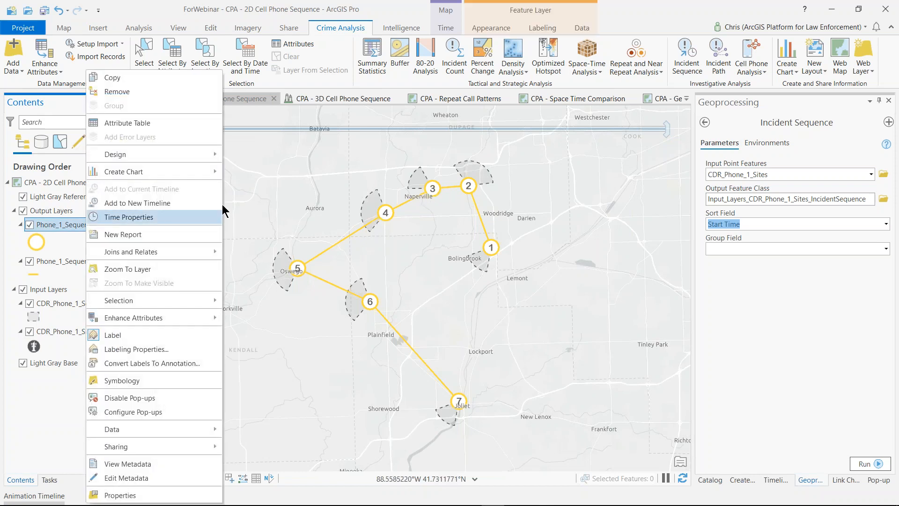
pyautogui.click(248, 202)
pyautogui.moveTo(680, 127)
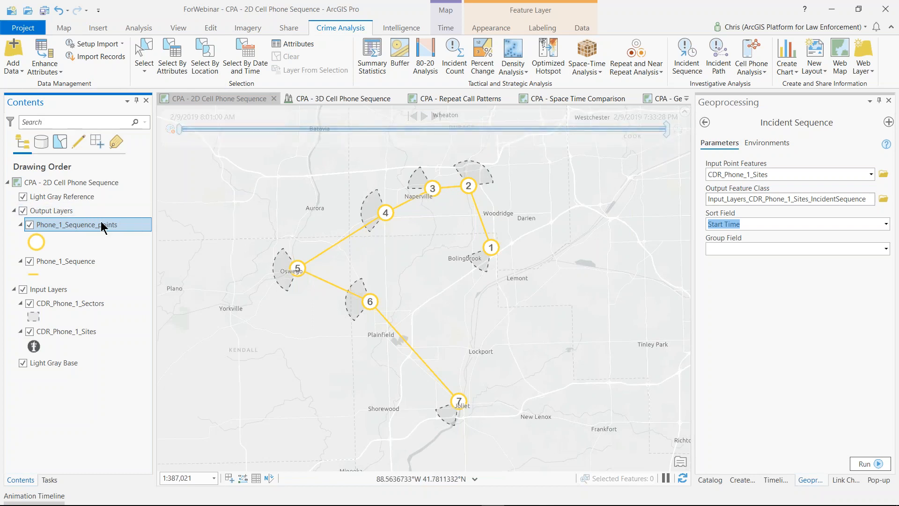
pyautogui.rightClick(86, 228)
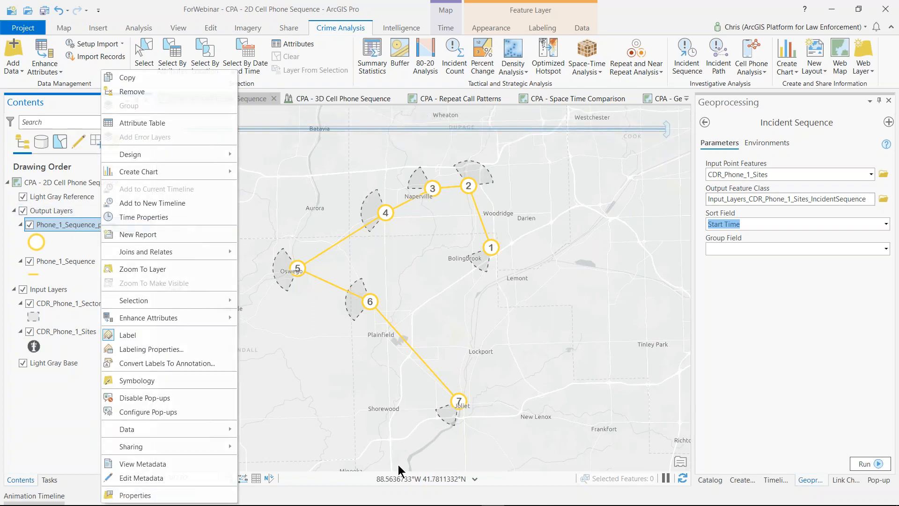
pyautogui.click(135, 495)
pyautogui.click(282, 272)
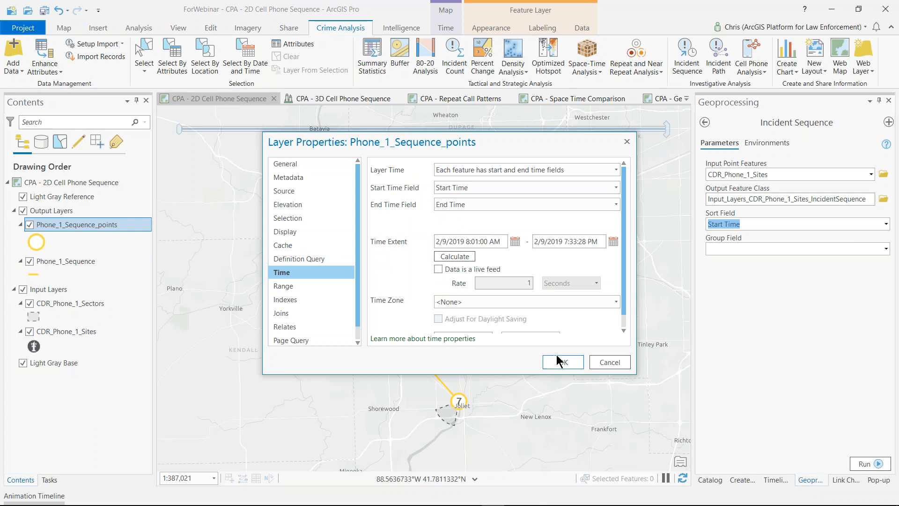
pyautogui.click(608, 362)
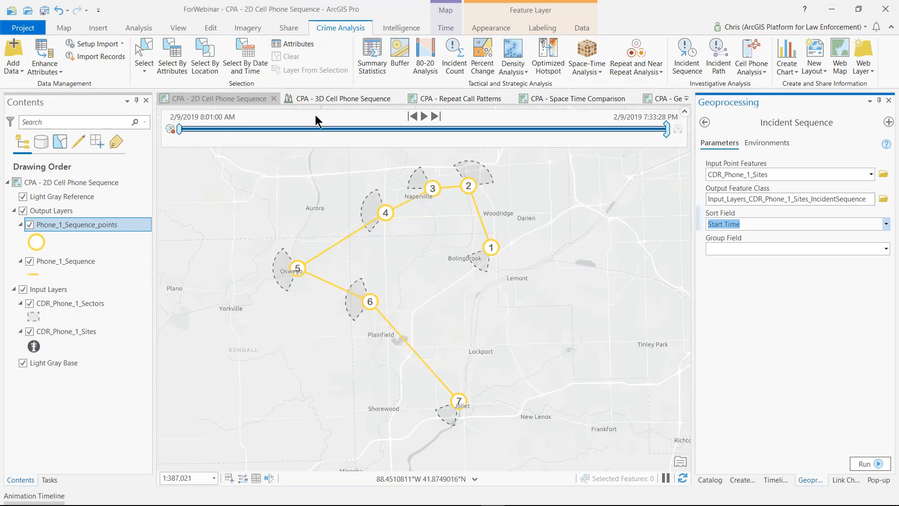
# - Enable time on the 2D sequence map and set the time slider's end to 2/9/2019 2:06:58 PM
pyautogui.click(170, 129)
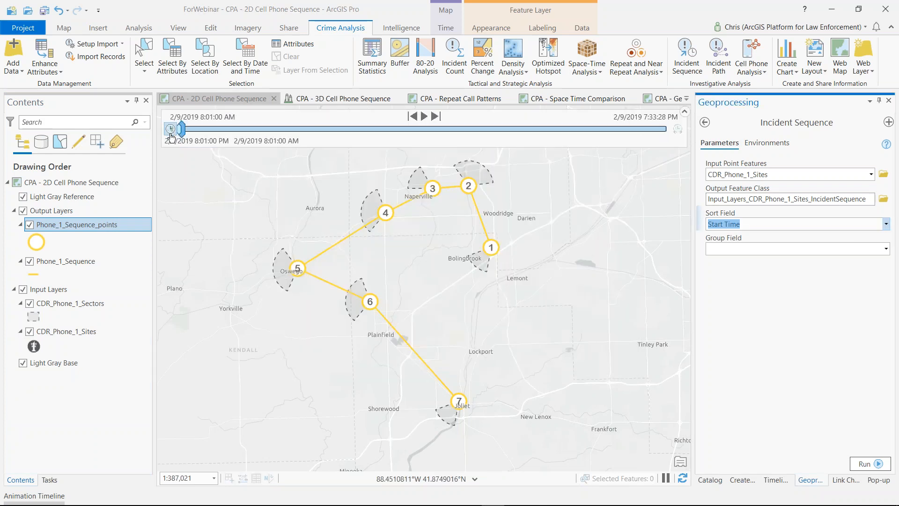
pyautogui.click(182, 130)
pyautogui.moveTo(183, 134); pyautogui.dragTo(438, 134)
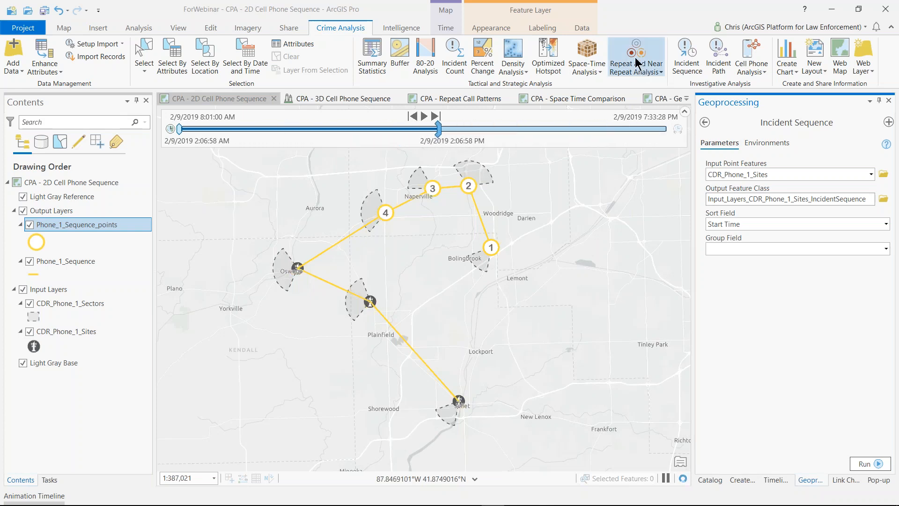
# - Add an animation to the 2D sequence map and show the animation import options, including Time Slider Steps
pyautogui.click(288, 29)
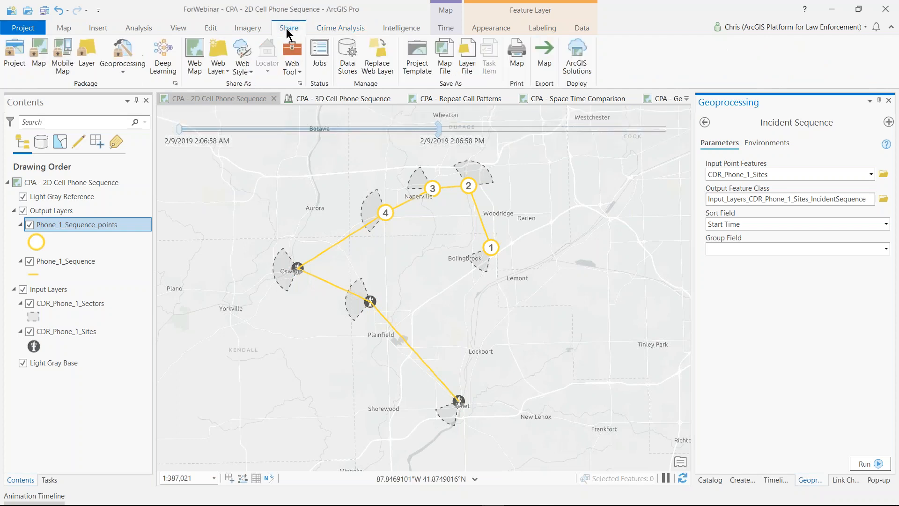
pyautogui.click(173, 30)
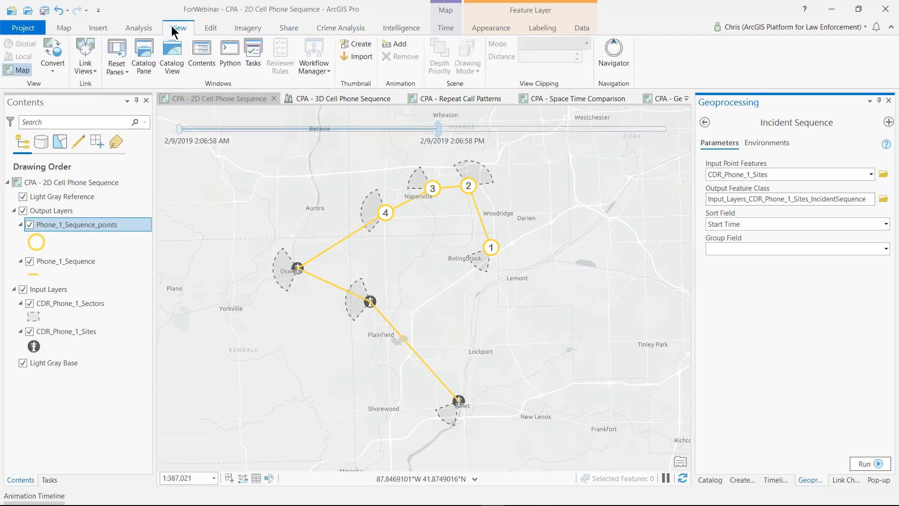
pyautogui.click(402, 44)
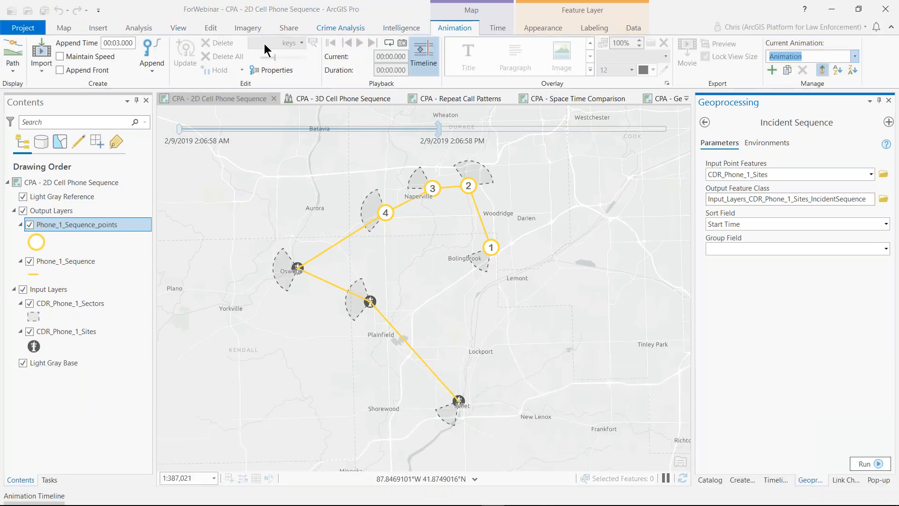
pyautogui.click(41, 71)
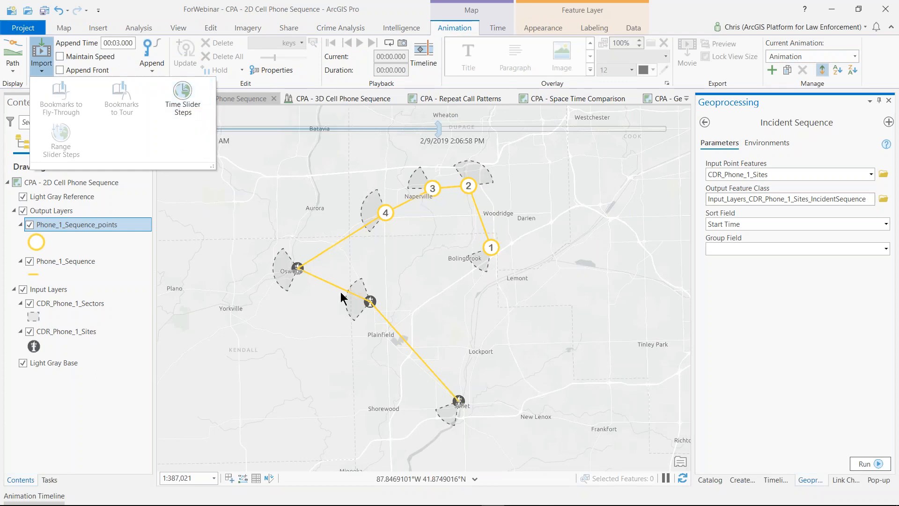
# - Minimize ArcGIS Pro, open a File Explorer window over the slideshow and move it aside
pyautogui.click(832, 9)
pyautogui.click(832, 9)
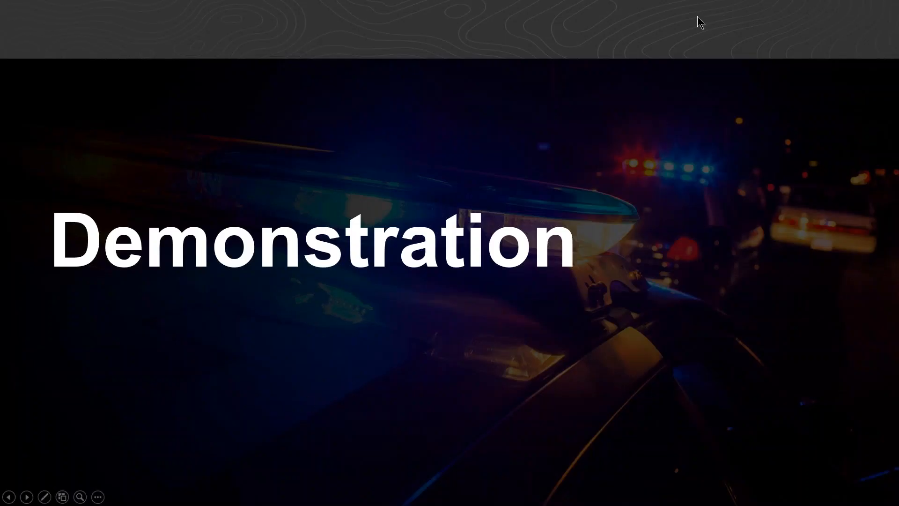
pyautogui.hotkey('alt', 'Tab')
pyautogui.press('Escape')
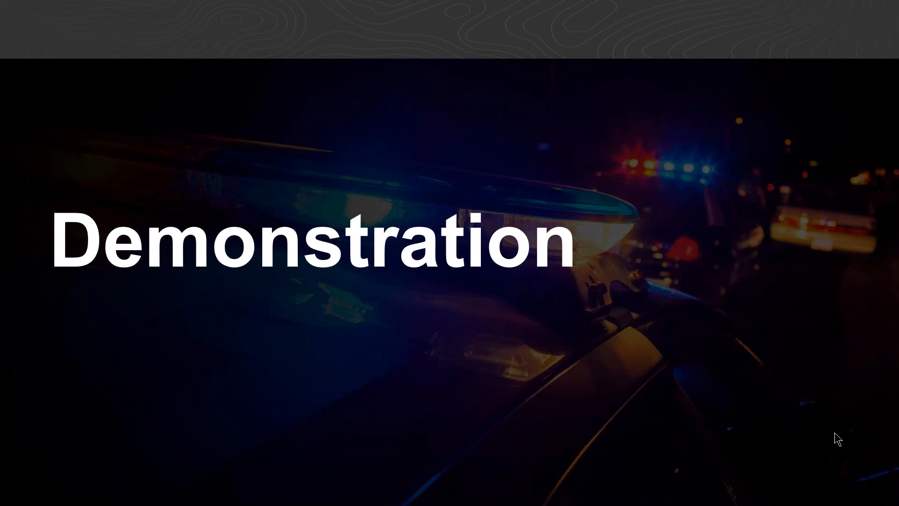
pyautogui.press('super+e')
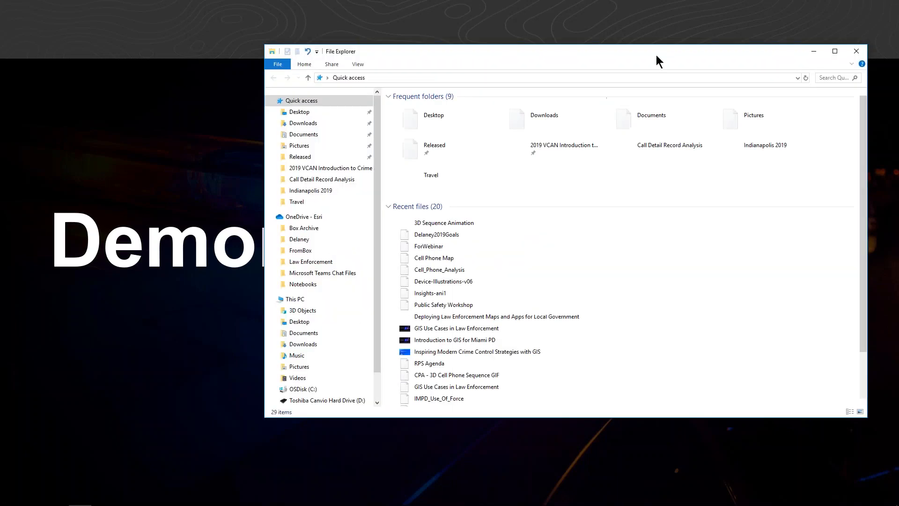
pyautogui.moveTo(704, 57); pyautogui.dragTo(898, 49)
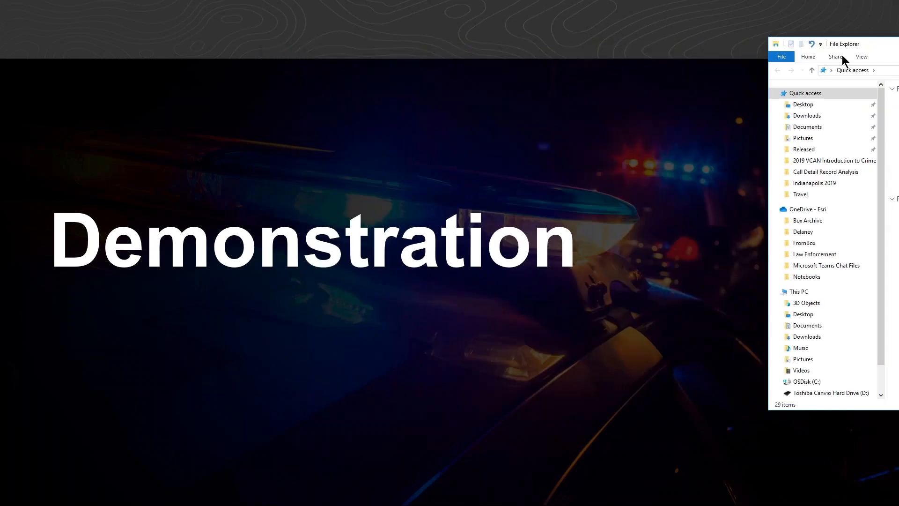
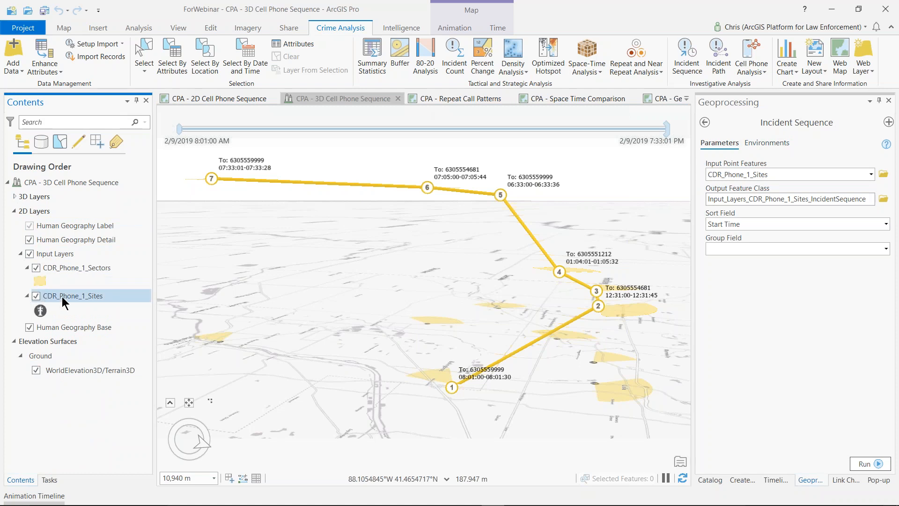
# - Set up Features To 3D By Time with CDR_Phone_1_Sectors as input and Start Time as date field, and show the extrusion options
pyautogui.keyDown('ctrl'); pyautogui.click(74, 265); pyautogui.keyUp('ctrl')
pyautogui.click(71, 296)
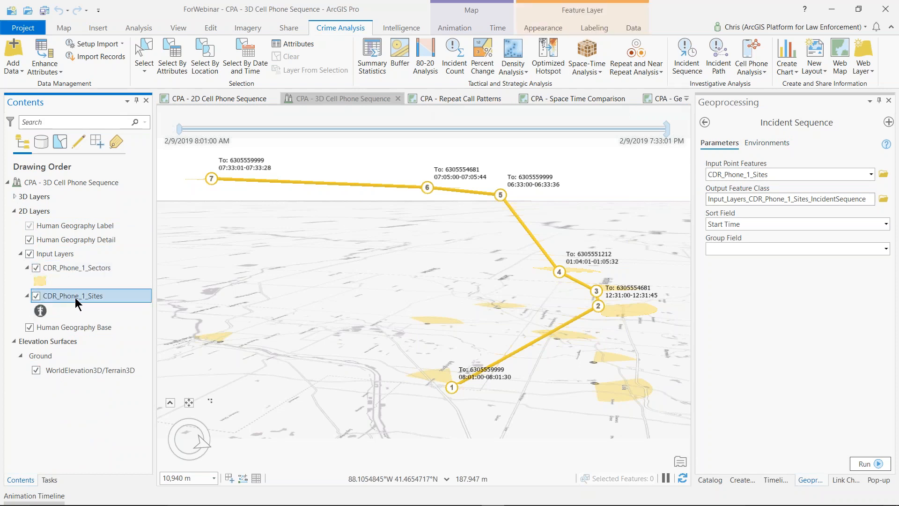
pyautogui.click(81, 268)
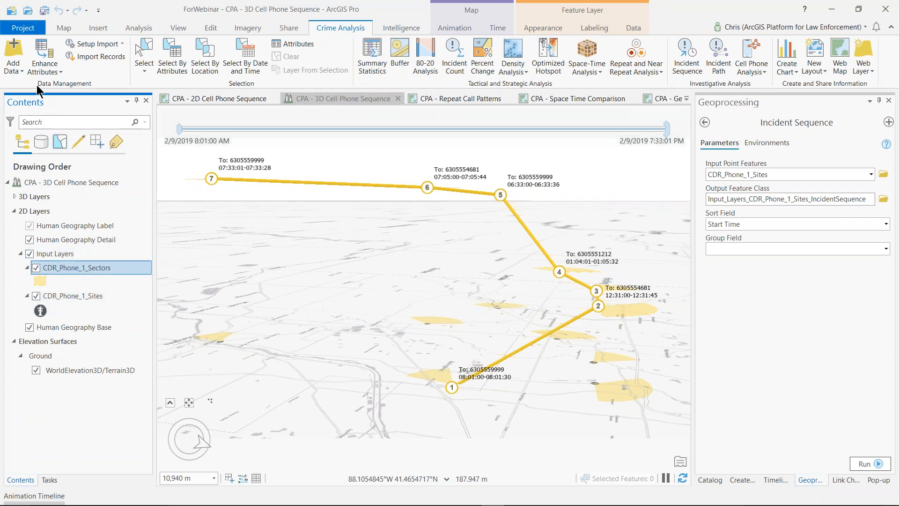
pyautogui.click(40, 68)
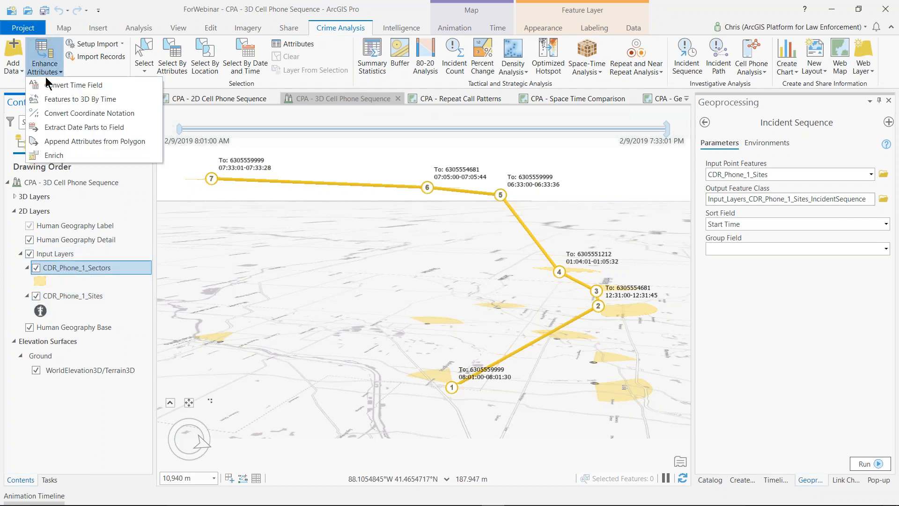
pyautogui.click(65, 103)
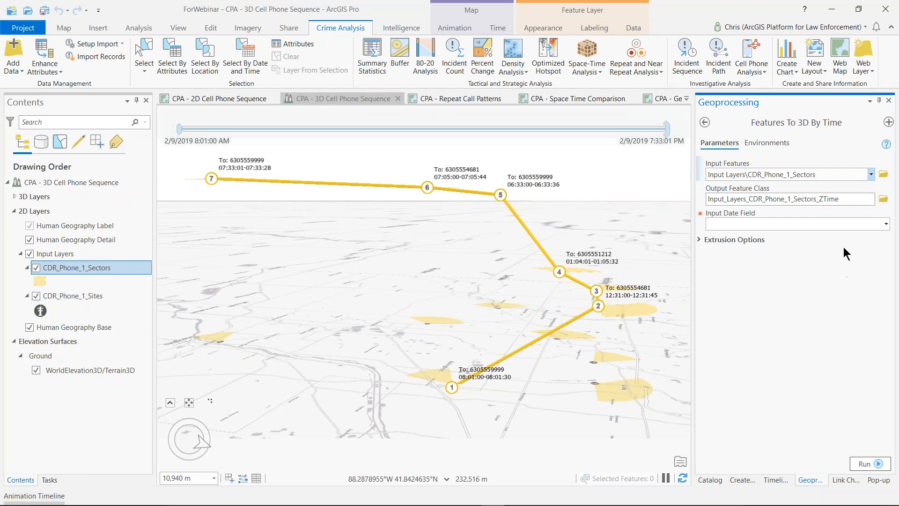
pyautogui.click(887, 225)
pyautogui.click(729, 237)
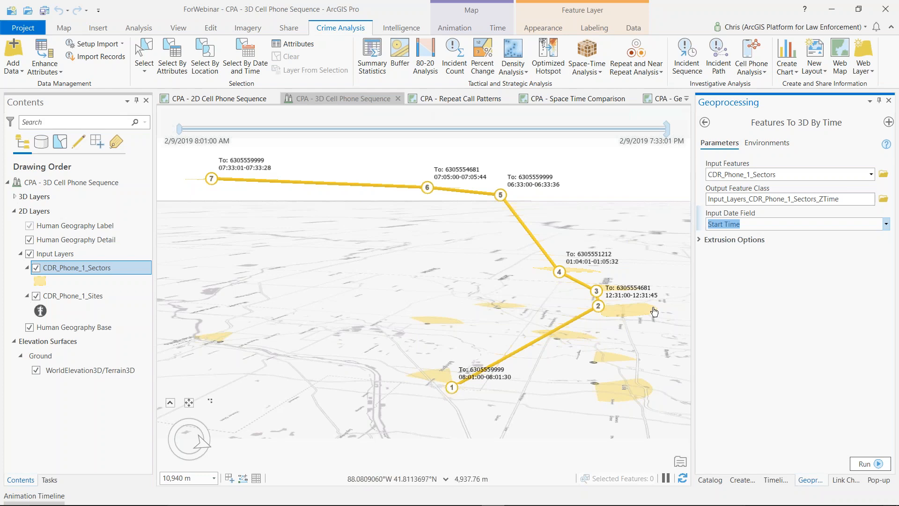
pyautogui.click(698, 239)
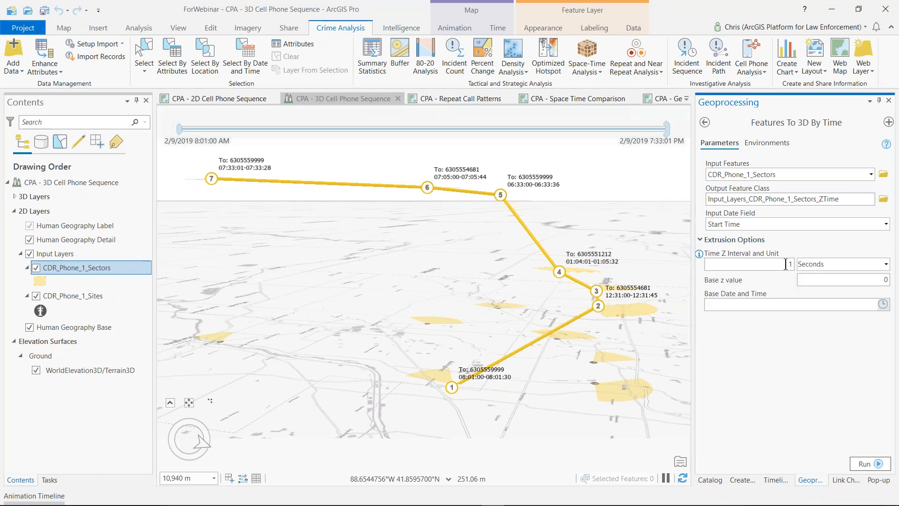
pyautogui.click(841, 264)
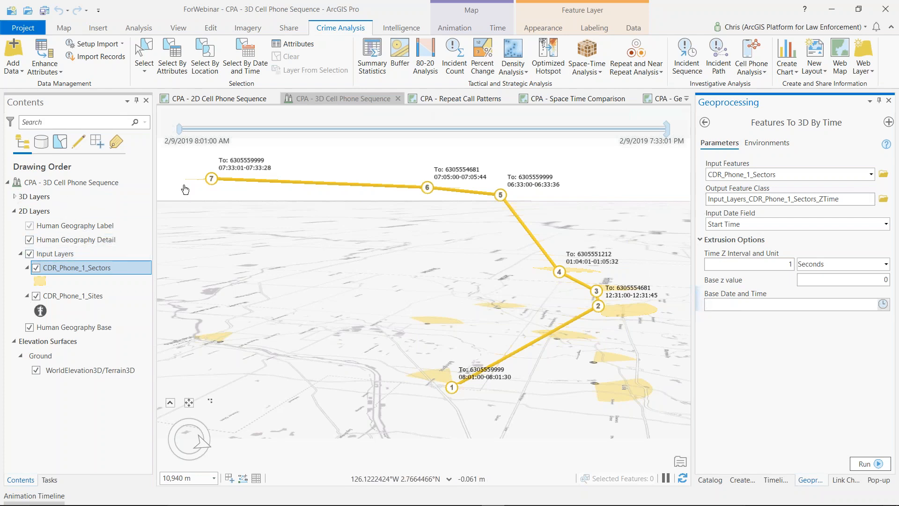
# - Open the Incident Sequence tool with CDR_Phone_1_Sectors as input and try extending the scene's time slider end
pyautogui.click(53, 74)
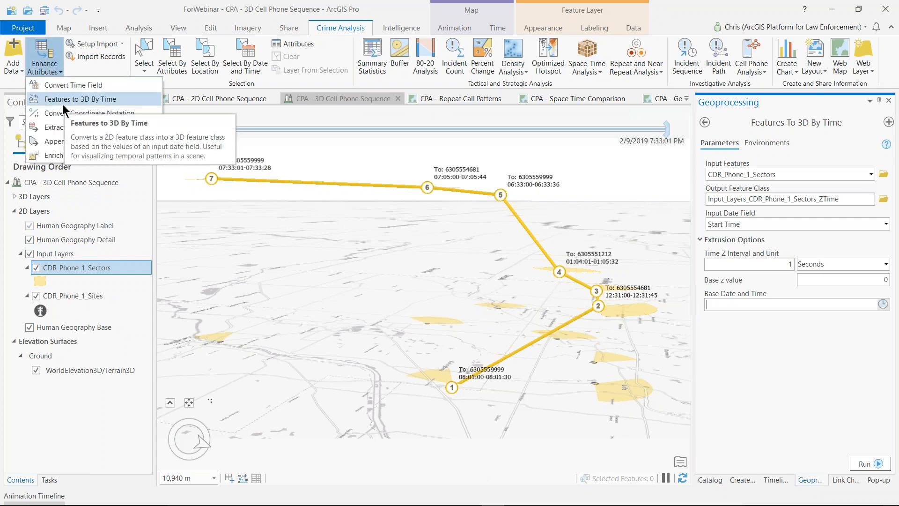
pyautogui.click(684, 69)
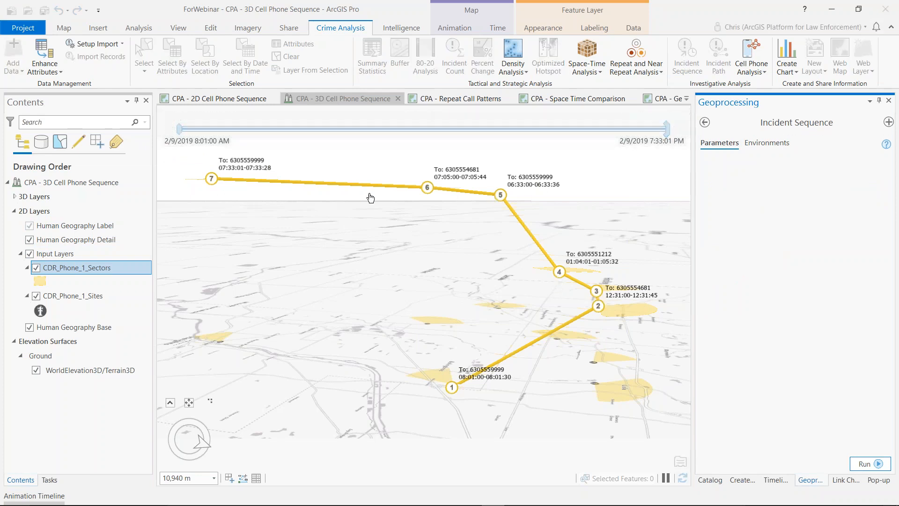
pyautogui.moveTo(667, 137)
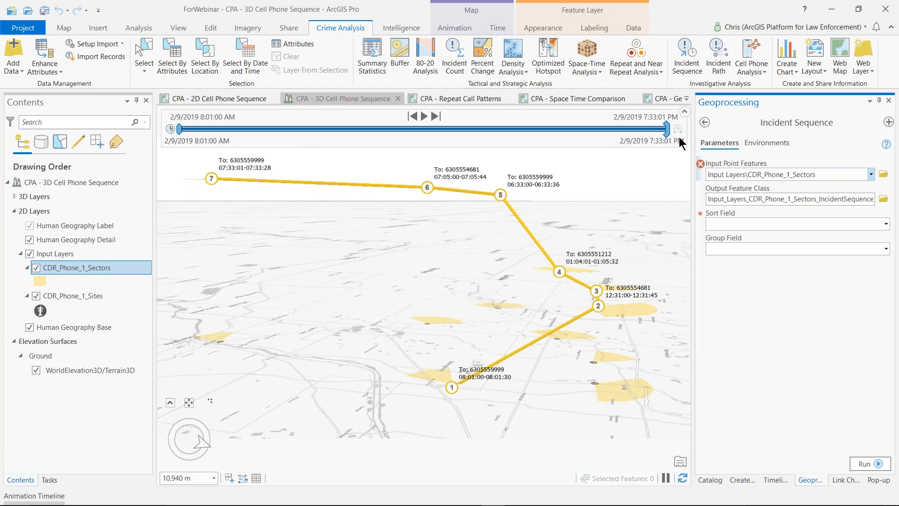
pyautogui.moveTo(666, 135)
pyautogui.mouseDown()
pyautogui.moveTo(178, 136)
pyautogui.moveTo(680, 133)
pyautogui.mouseUp()
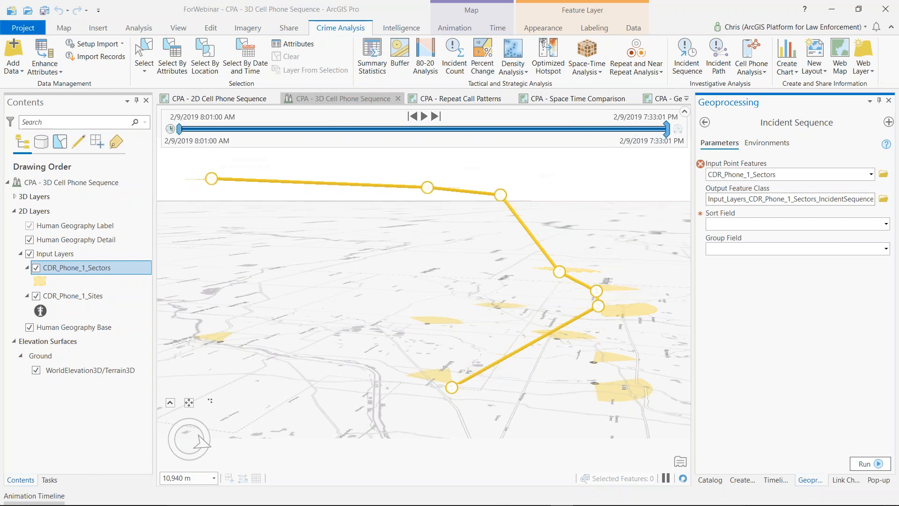
# - Switch to Movies & TV, play the 3D Sequence Animation video from its beginning, and minimize the player
pyautogui.hotkey('alt', 'Tab')
pyautogui.moveTo(373, 45); pyautogui.dragTo(302, 19)
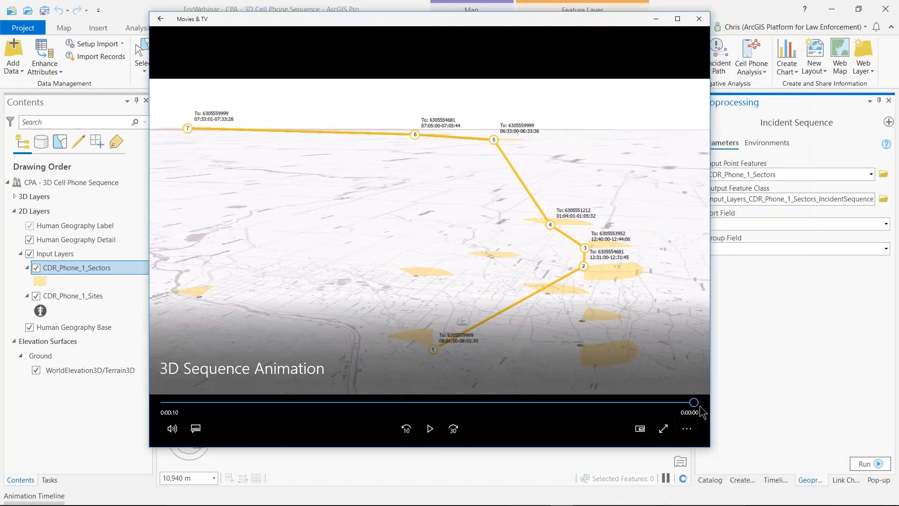
pyautogui.click(165, 402)
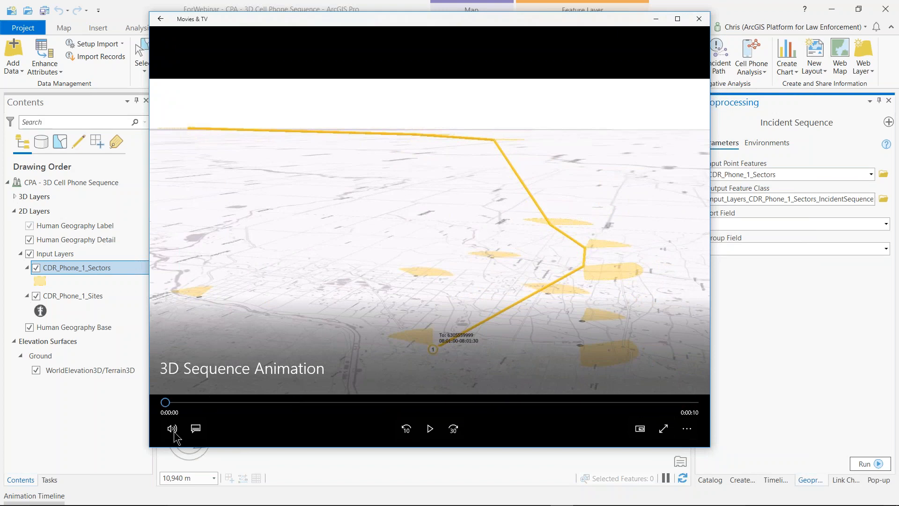
pyautogui.click(430, 429)
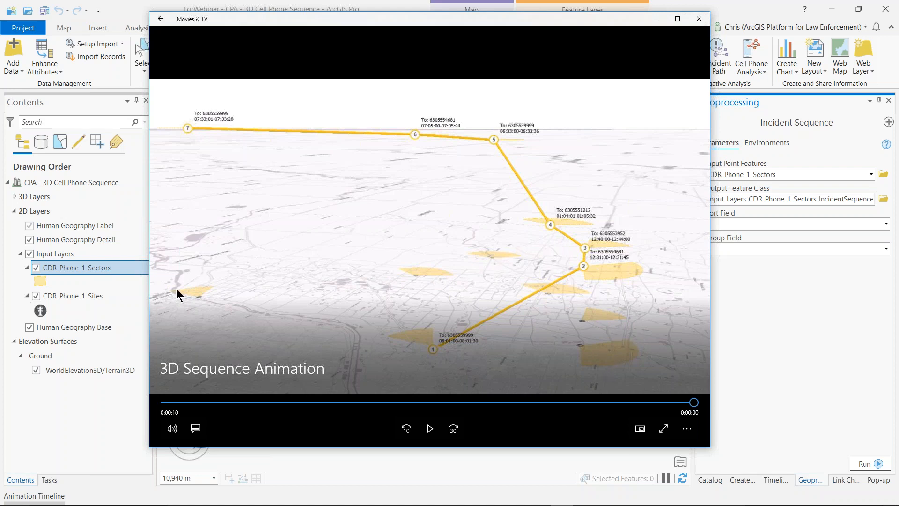
pyautogui.click(656, 20)
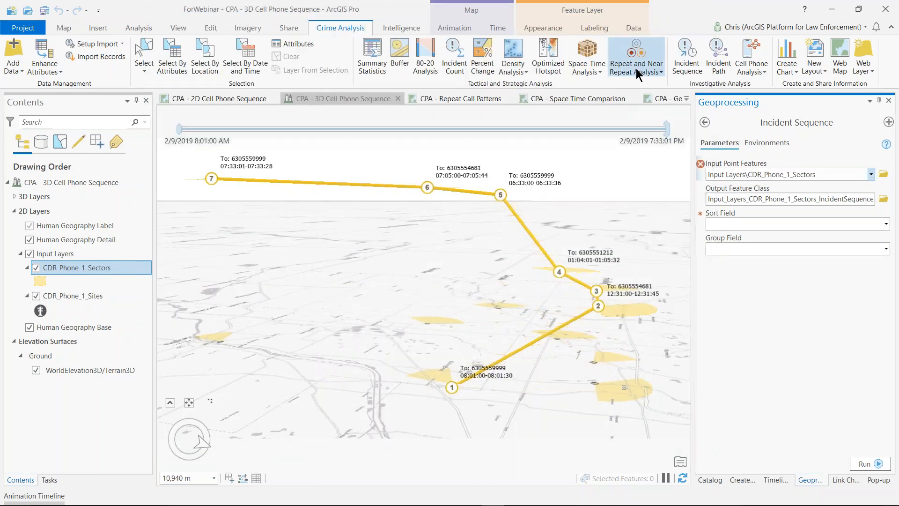
# - Switch to the CPA - Repeat Call Patterns map and open the Repeat Call Patterns tool, narrowing its pane
pyautogui.click(305, 103)
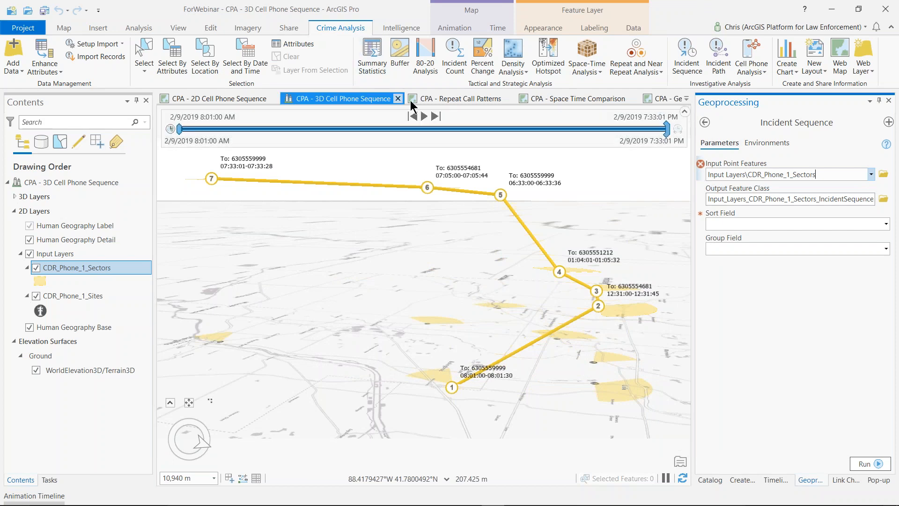
pyautogui.click(454, 98)
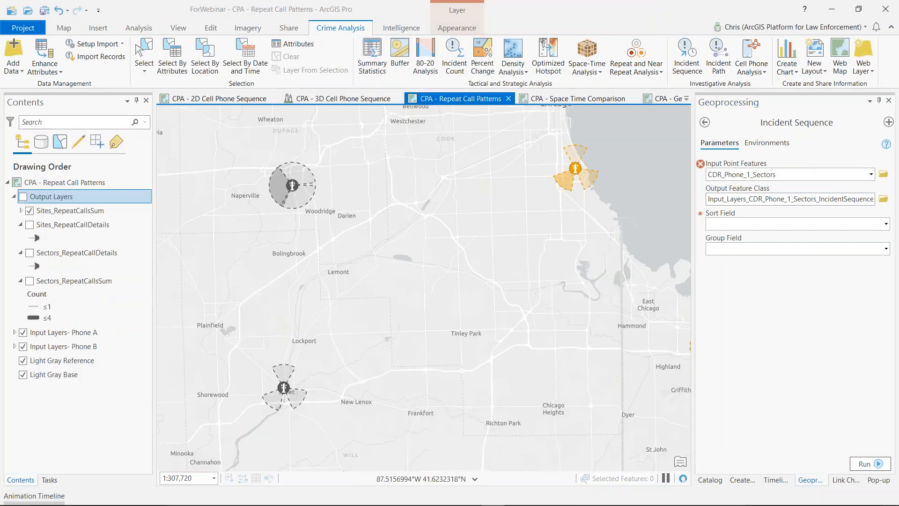
pyautogui.scroll(3, 563, 327)
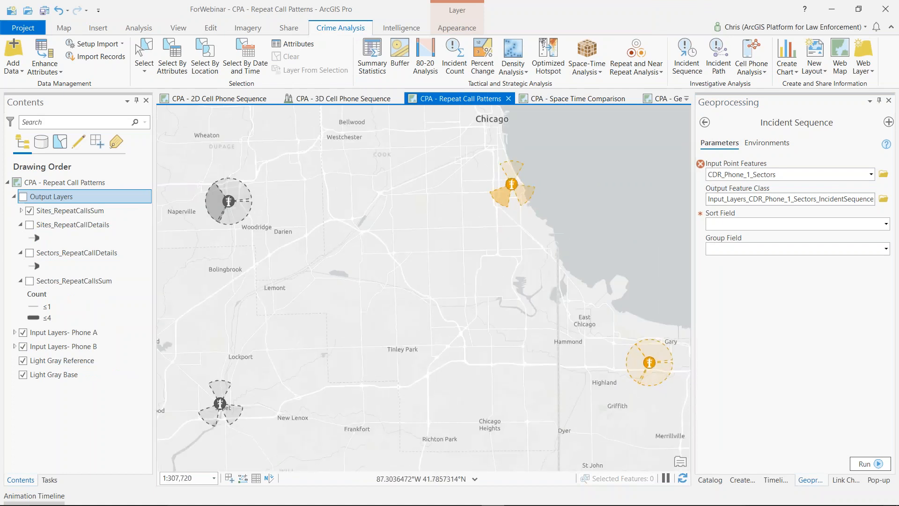
pyautogui.click(750, 65)
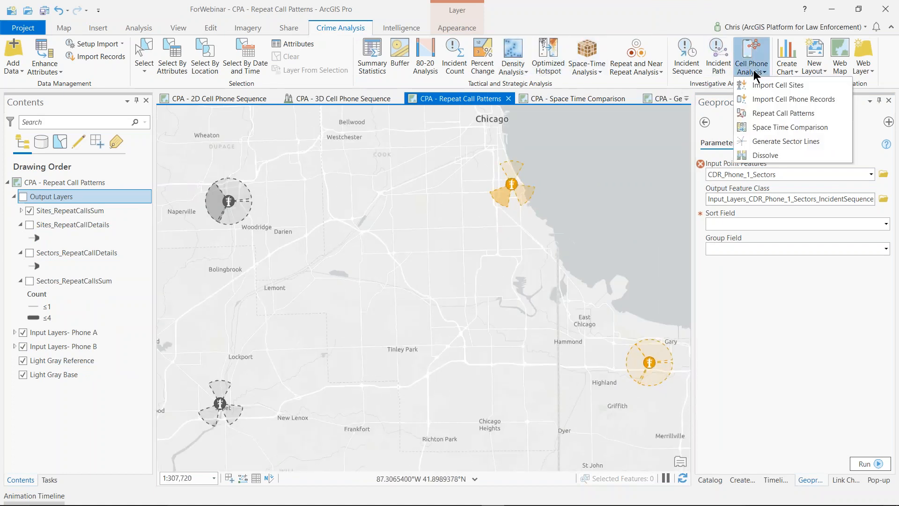
pyautogui.click(781, 113)
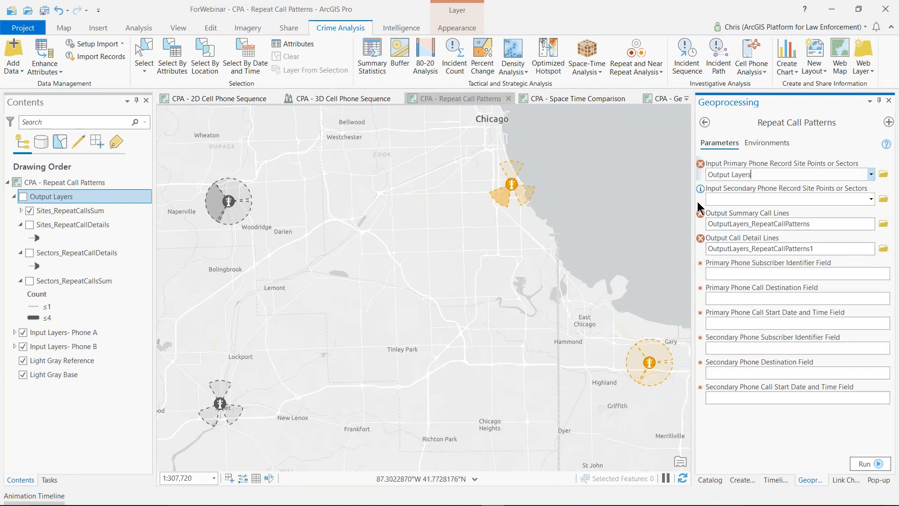
pyautogui.moveTo(696, 207); pyautogui.dragTo(763, 207)
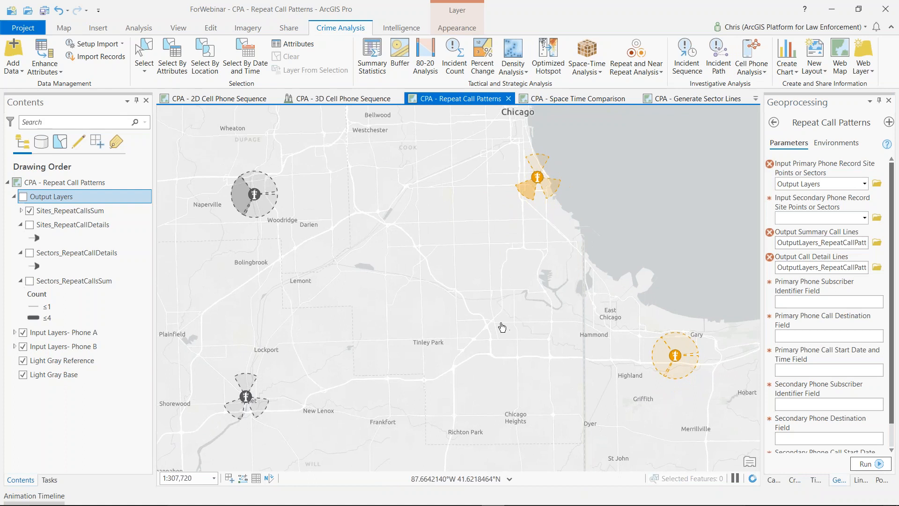
# - Widen the tool pane and set CDR_PhoneA_Sites as primary and CDR_PhoneB_Sites as secondary phone record input
pyautogui.scroll(-3, 502, 322)
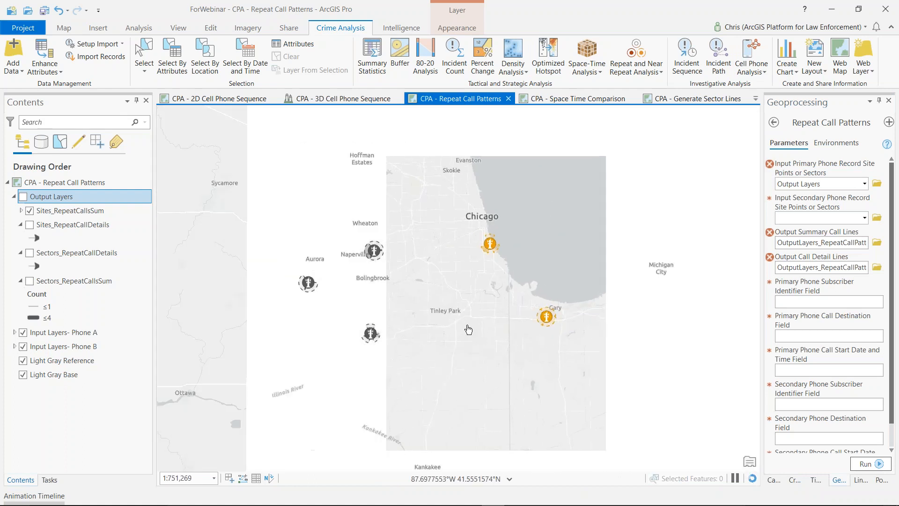
pyautogui.scroll(2, 464, 324)
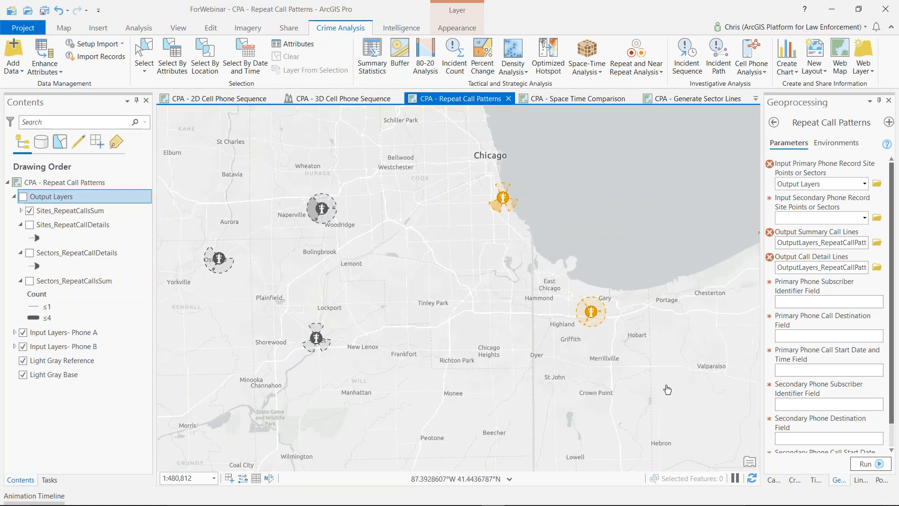
pyautogui.moveTo(538, 313); pyautogui.dragTo(563, 313)
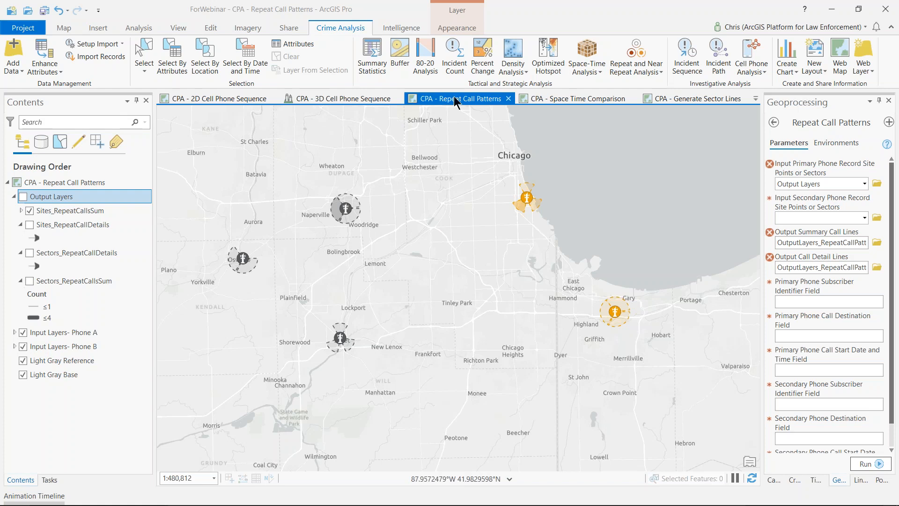
pyautogui.moveTo(759, 155); pyautogui.dragTo(688, 155)
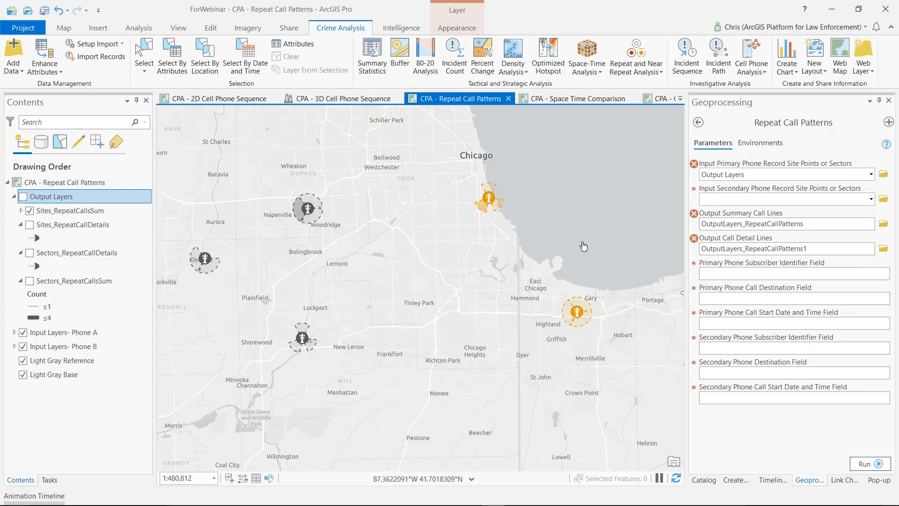
pyautogui.click(871, 176)
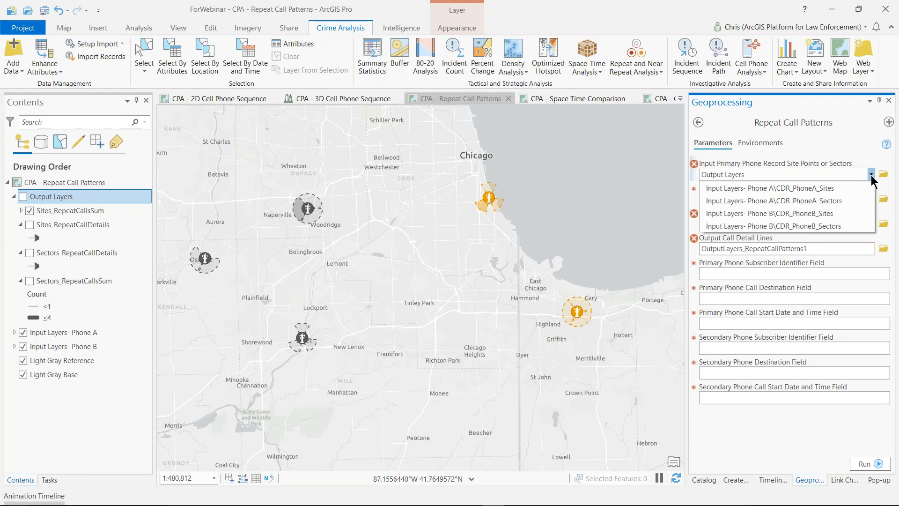
pyautogui.click(838, 192)
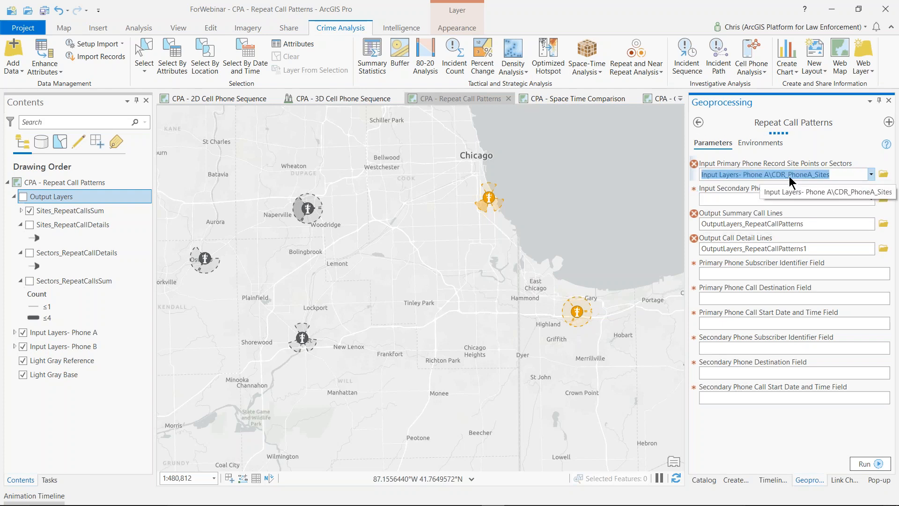
pyautogui.click(871, 200)
pyautogui.click(871, 200)
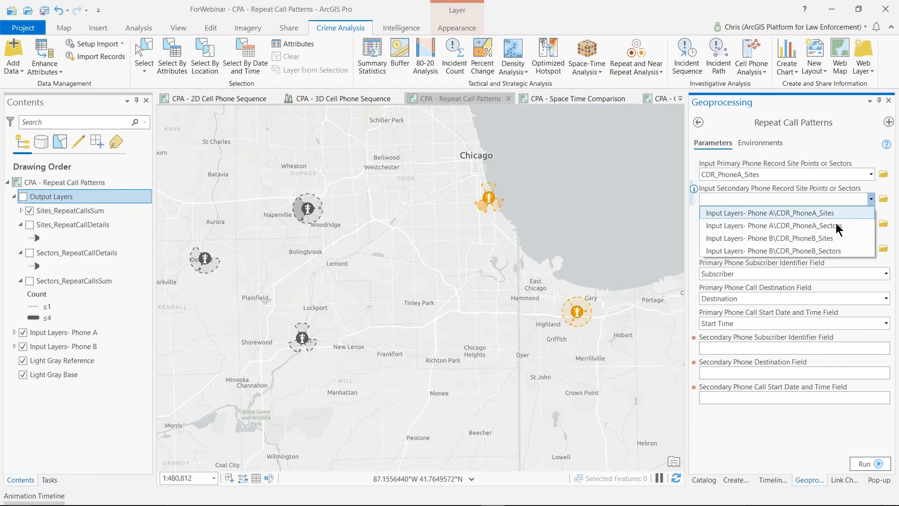
pyautogui.click(829, 238)
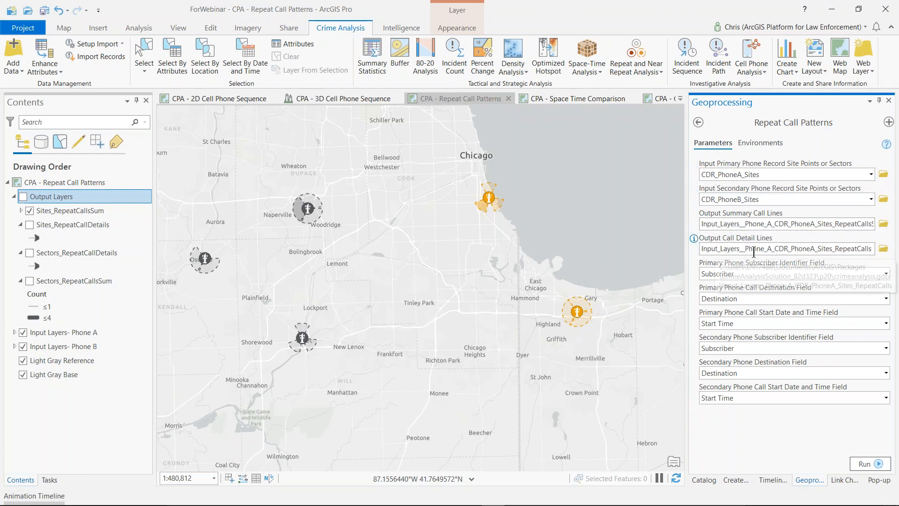
pyautogui.moveTo(694, 265)
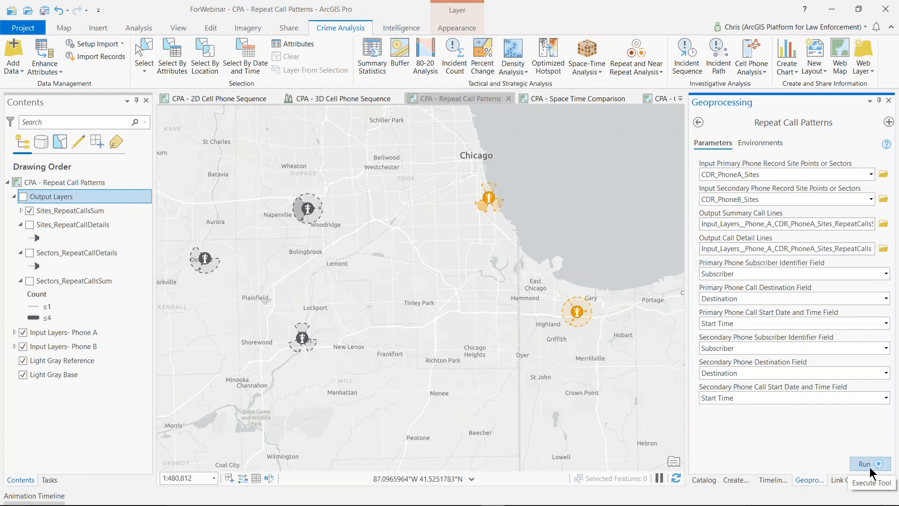
# - Turn on the Output Layers group and expand the legend of Sites_RepeatCallsSum
pyautogui.click(23, 197)
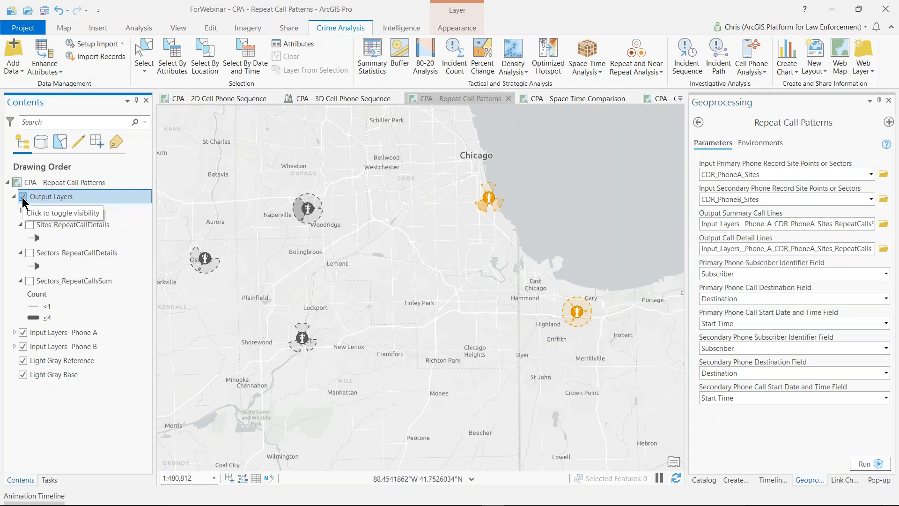
pyautogui.moveTo(434, 278); pyautogui.dragTo(491, 297)
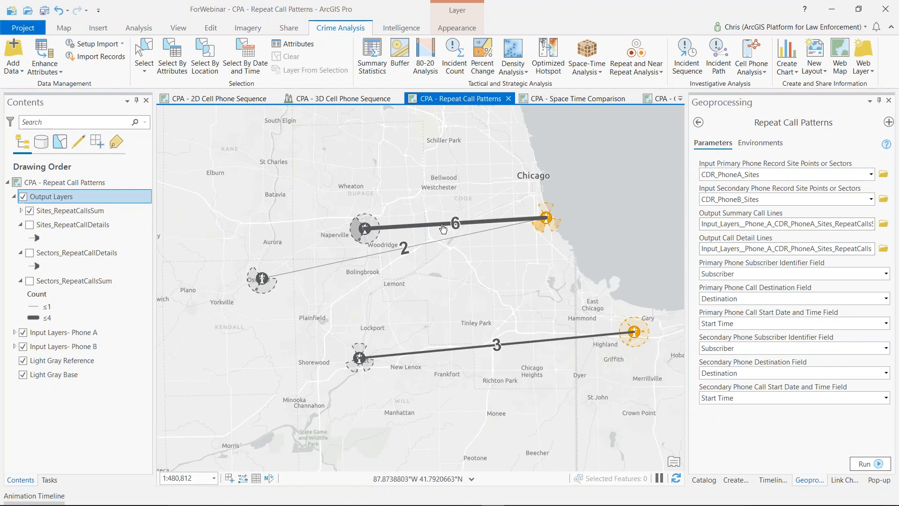
pyautogui.click(21, 210)
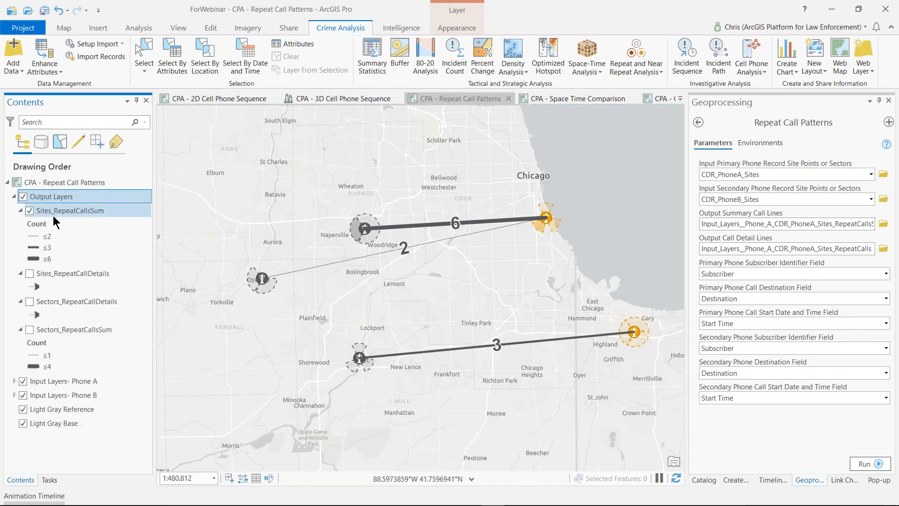
# - Review the origin, destination and Count fields in the Sites_RepeatCallsSum attribute table, then close the table
pyautogui.rightClick(55, 210)
pyautogui.click(92, 119)
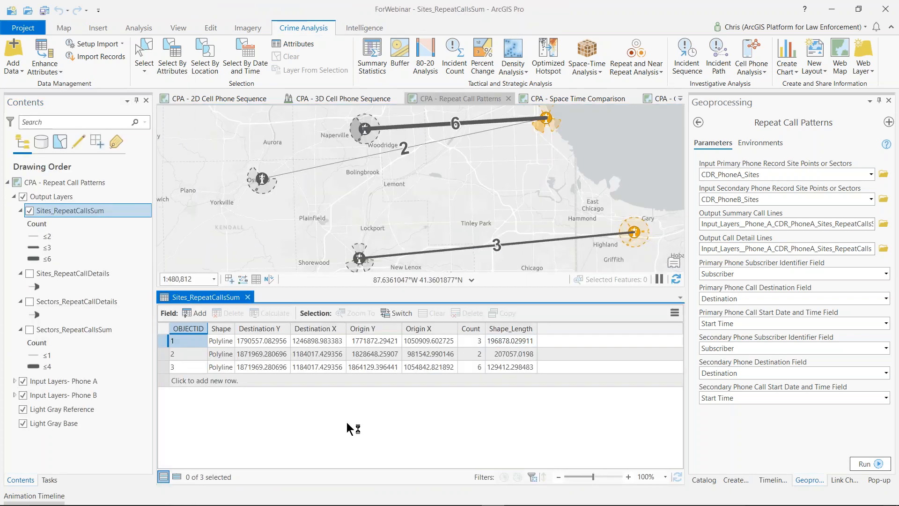
pyautogui.click(272, 339)
pyautogui.click(313, 341)
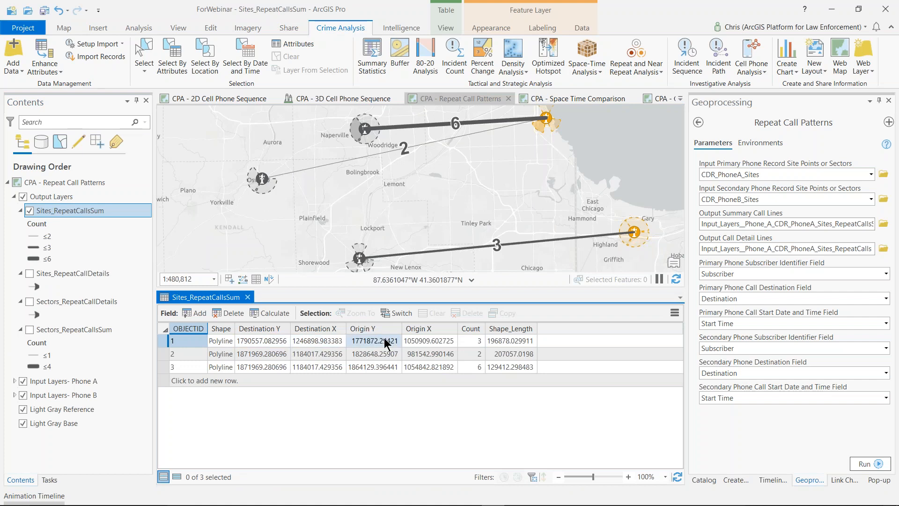
pyautogui.click(479, 342)
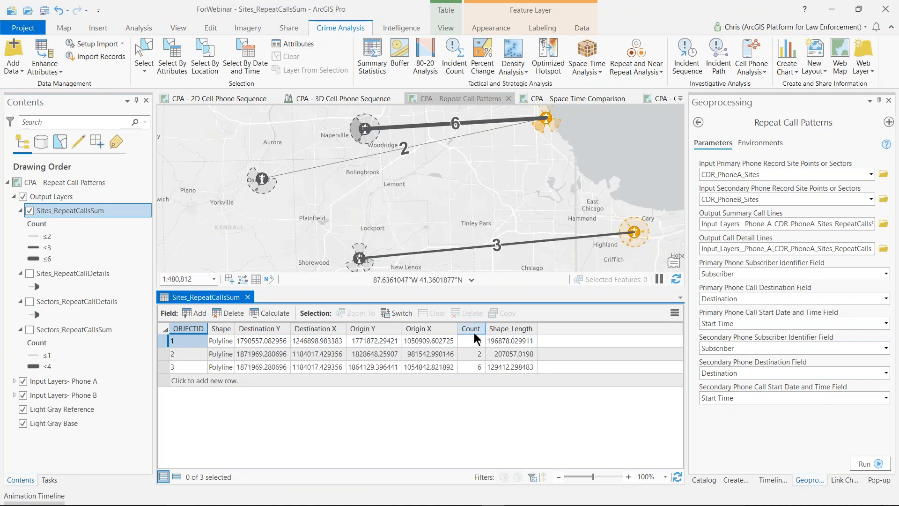
pyautogui.click(247, 297)
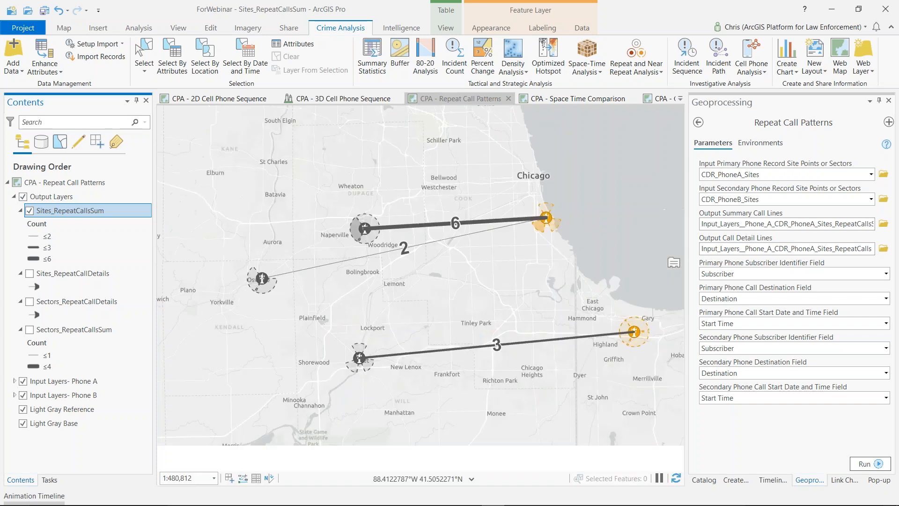
# - Hide the Sites_RepeatCallsSum layer and show Sites_RepeatCallDetails on the map
pyautogui.click(29, 211)
pyautogui.click(31, 271)
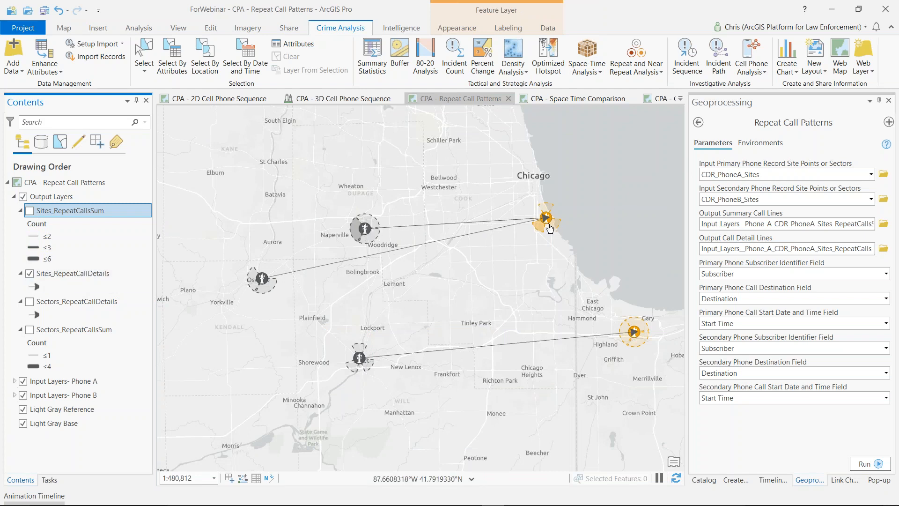
pyautogui.click(464, 222)
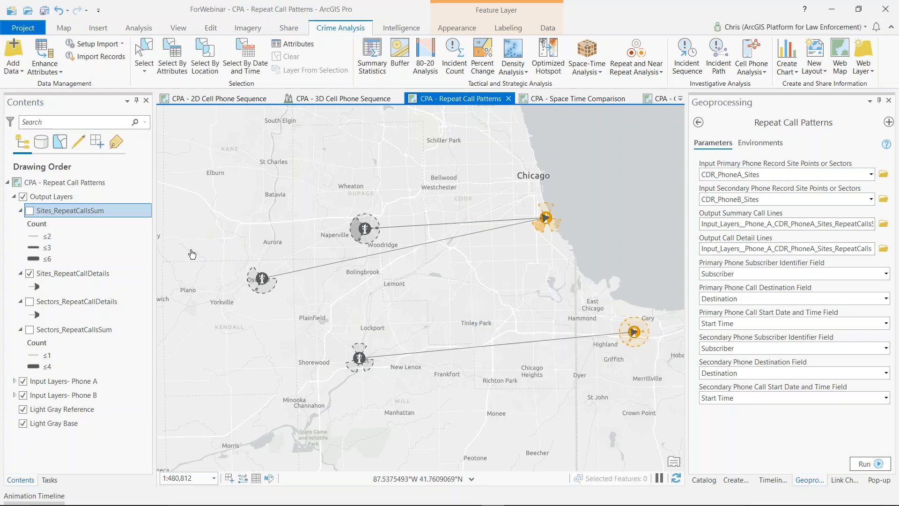
# - Review the individual call records in the Sites_RepeatCallDetails attribute table, then close the table
pyautogui.rightClick(72, 273)
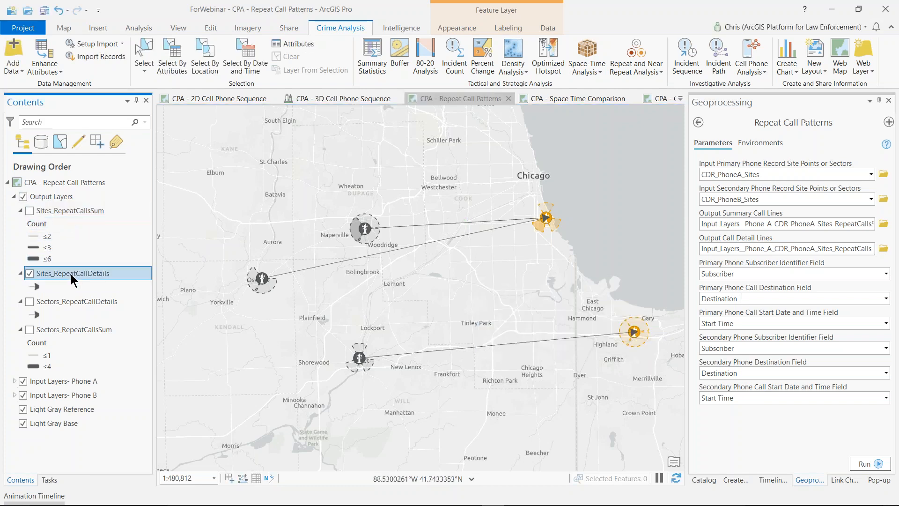
pyautogui.press('Return')
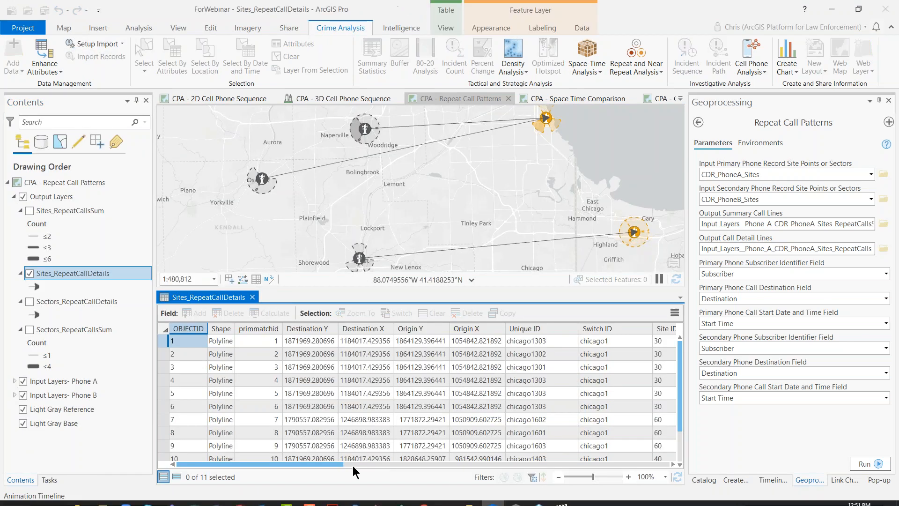
pyautogui.moveTo(353, 464); pyautogui.dragTo(215, 459)
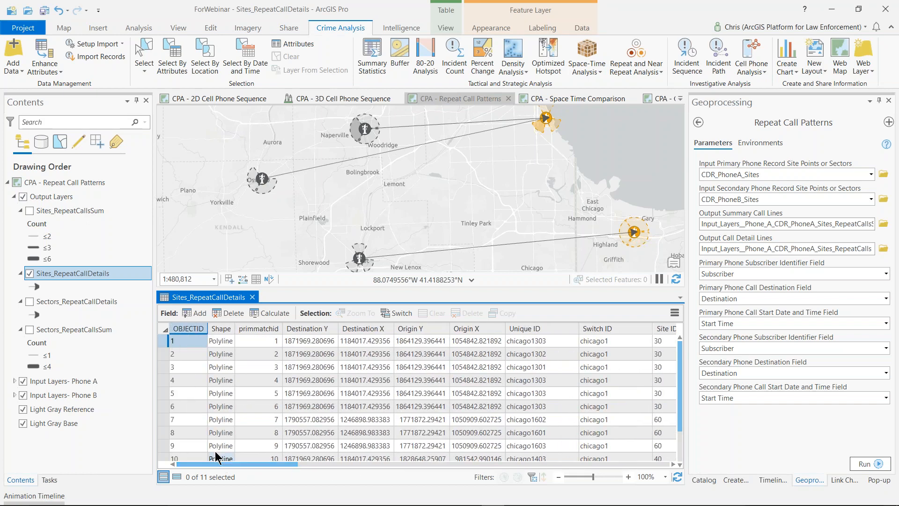
pyautogui.click(253, 297)
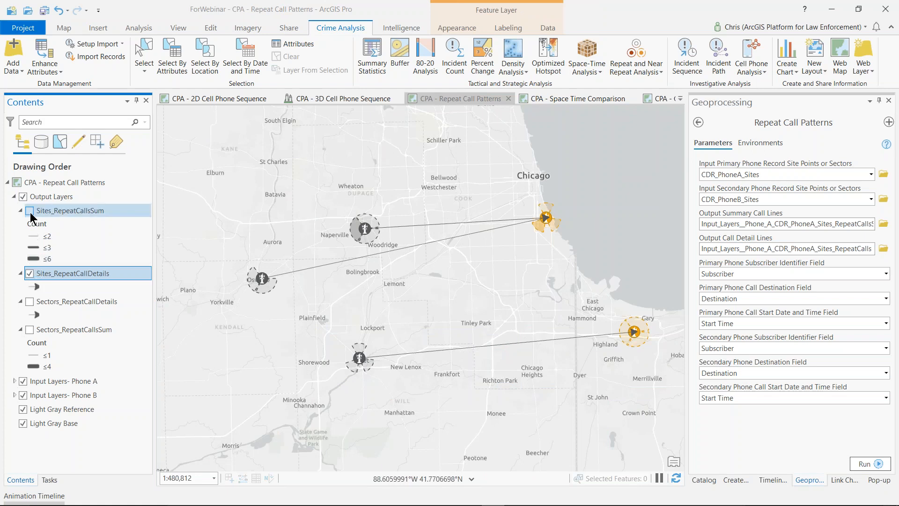
# - Hide Sites_RepeatCallDetails and show Sectors_RepeatCallsSum to examine the repeat call lines between sectors
pyautogui.click(29, 274)
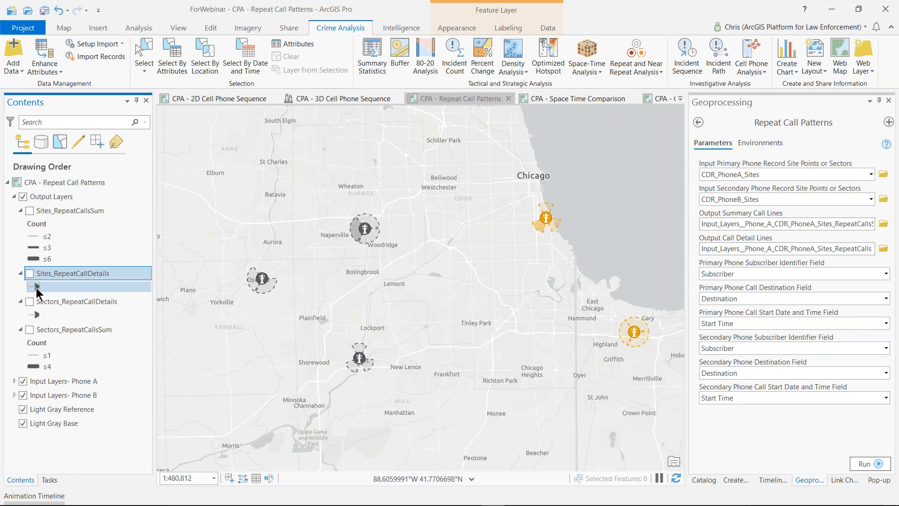
pyautogui.click(30, 330)
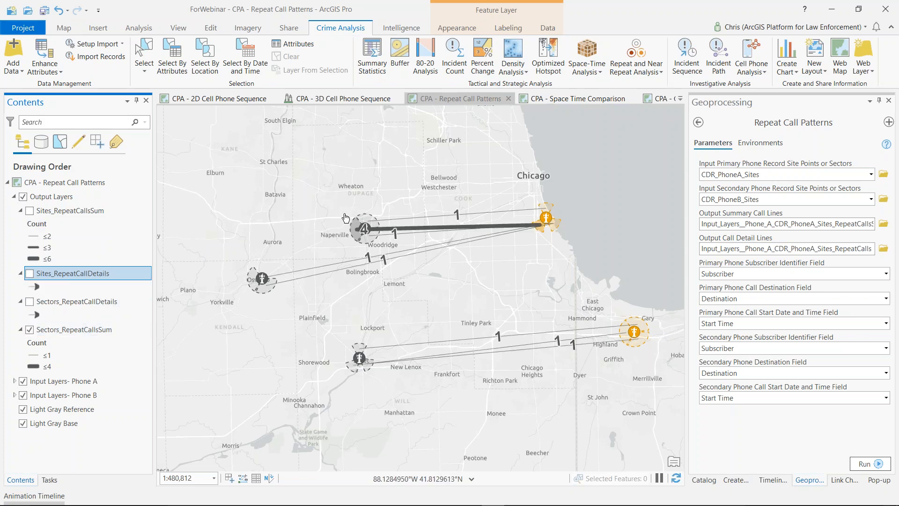
pyautogui.scroll(2, 329, 222)
pyautogui.moveTo(493, 338); pyautogui.dragTo(430, 324)
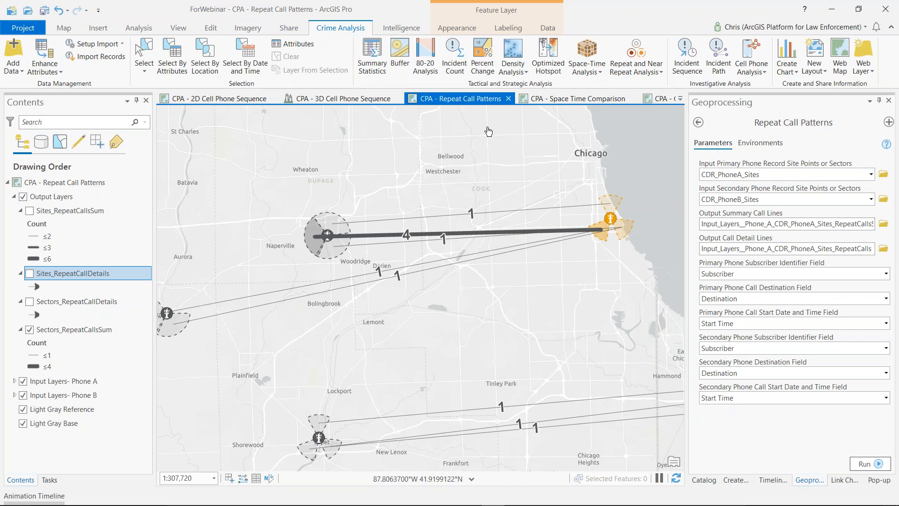
# - Switch to the CPA - Space Time Comparison map and open the Space Time Comparison tool
pyautogui.click(563, 99)
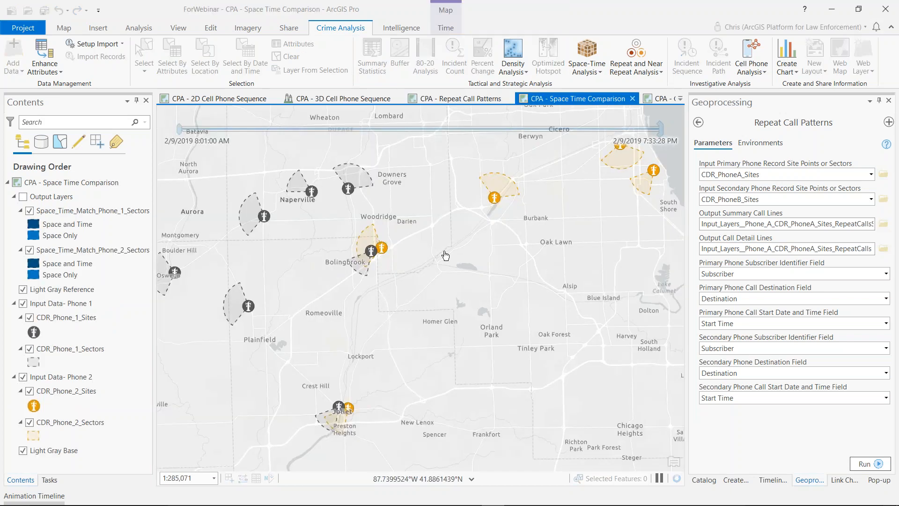
pyautogui.scroll(-2, 444, 256)
pyautogui.scroll(3, 440, 285)
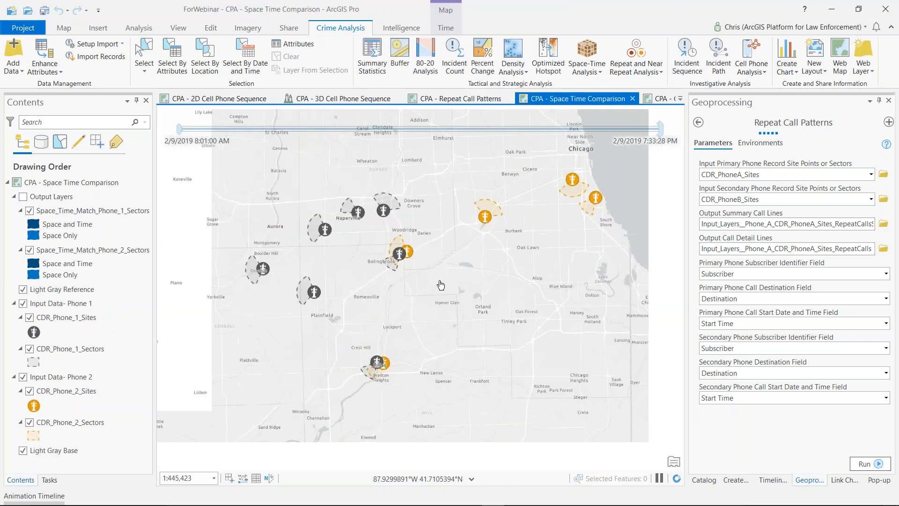
pyautogui.moveTo(460, 284); pyautogui.dragTo(452, 289)
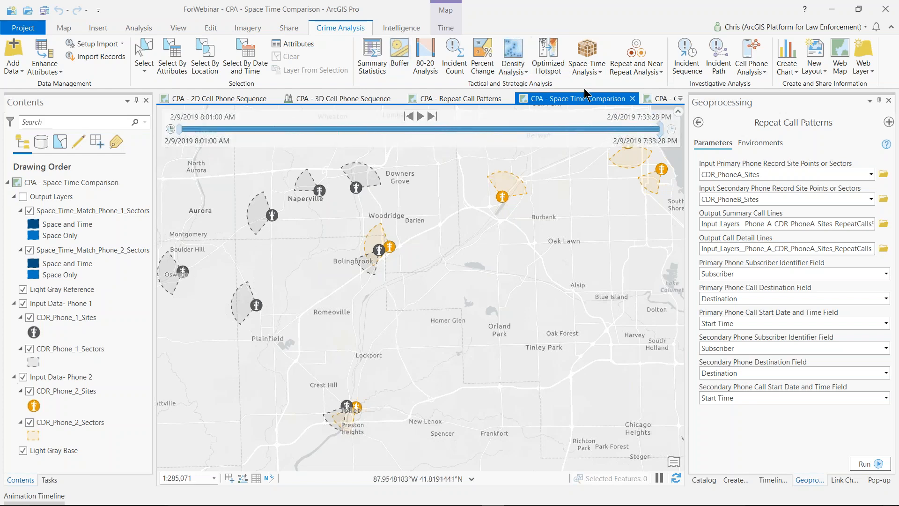
pyautogui.click(751, 68)
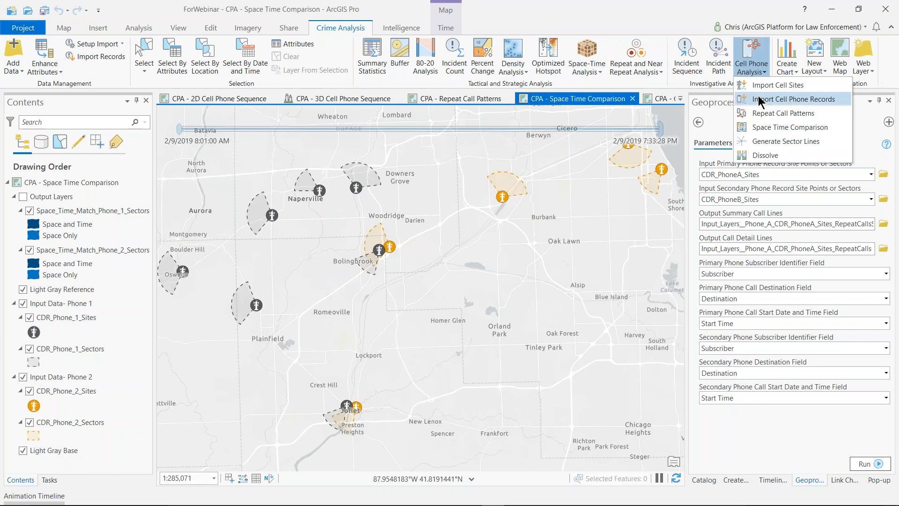
pyautogui.click(768, 126)
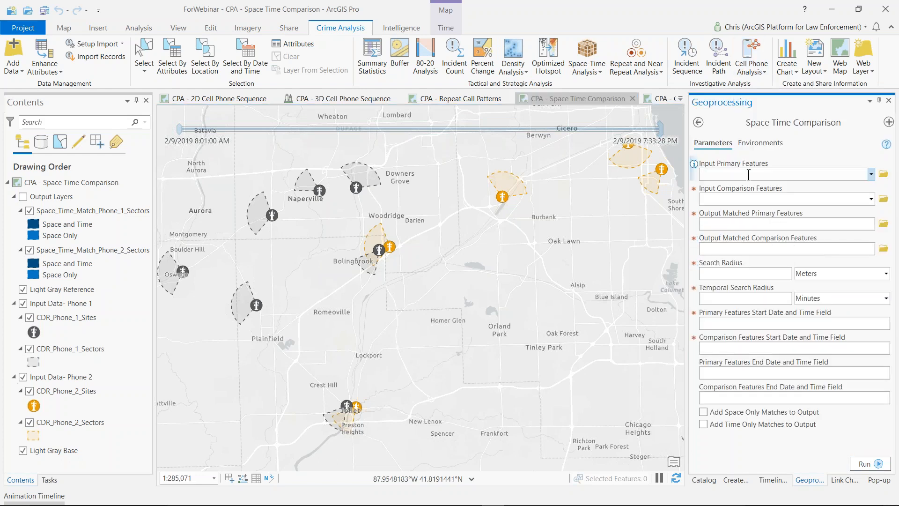
# - Set CDR_Phone_1_Sectors as the primary features and CDR_Phone_2_Sectors as the comparison features
pyautogui.click(871, 174)
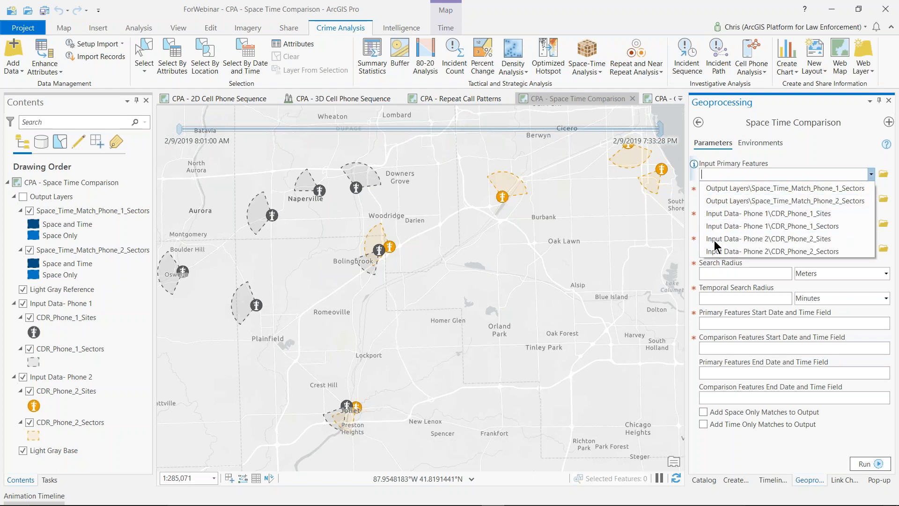
pyautogui.click(749, 227)
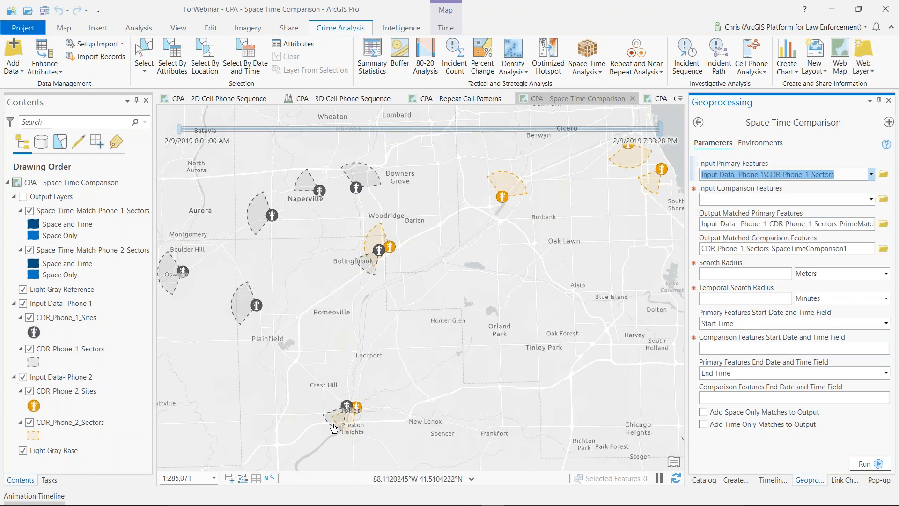
pyautogui.click(871, 199)
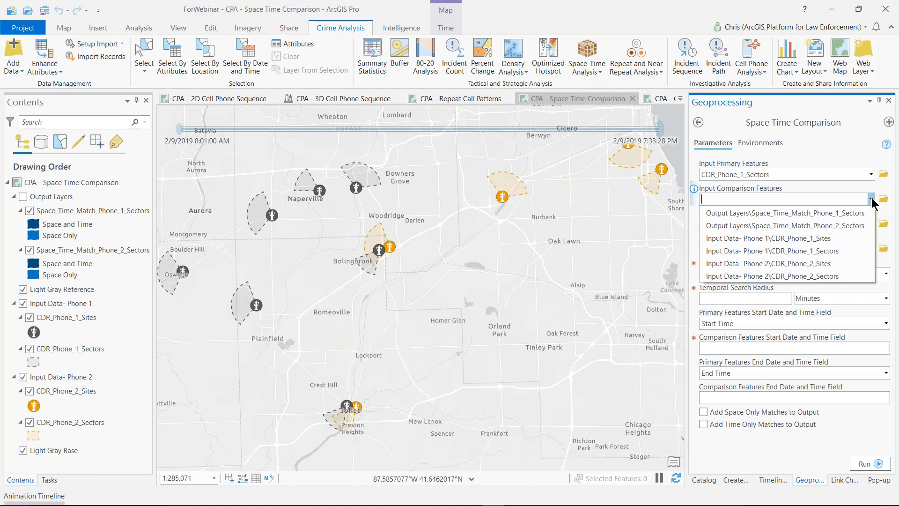
pyautogui.click(801, 276)
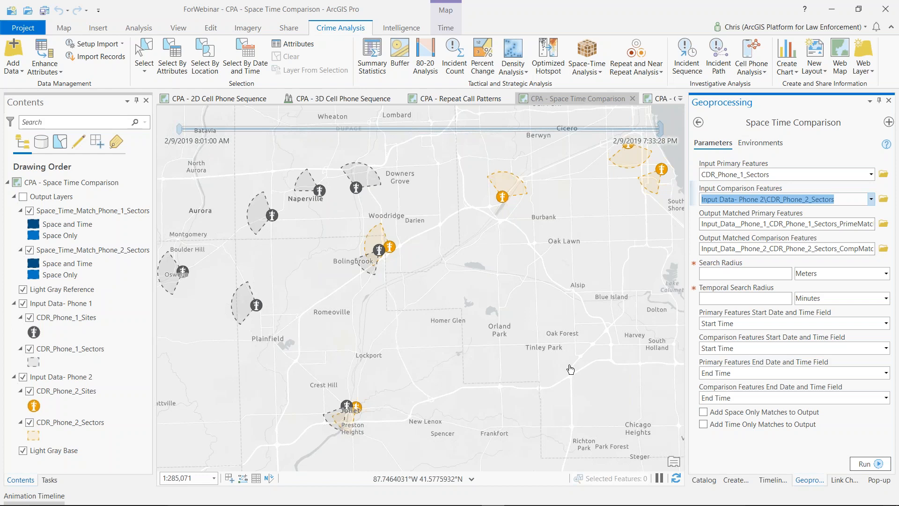
# - Set the search radius to 1000 feet and the temporal search radius to 30 minutes
pyautogui.click(740, 274)
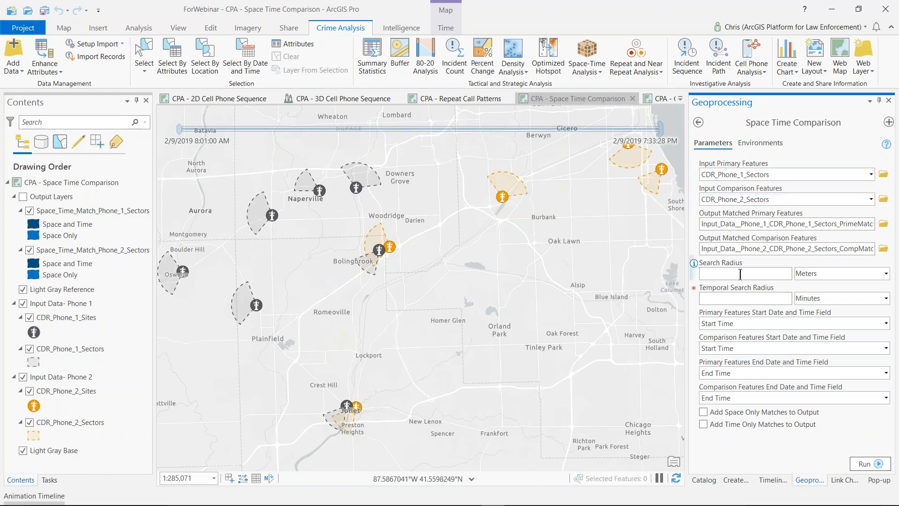
pyautogui.write('1000')
pyautogui.click(886, 273)
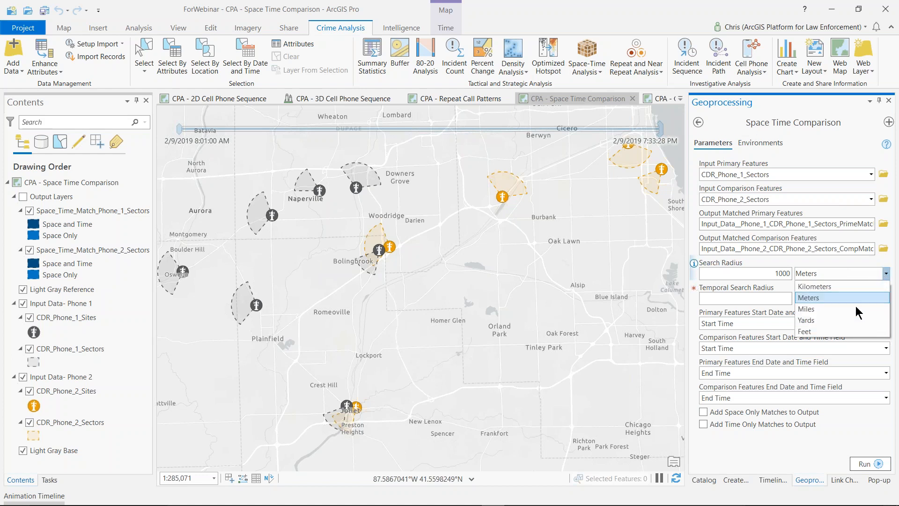
pyautogui.click(819, 331)
pyautogui.click(760, 298)
pyautogui.write('30')
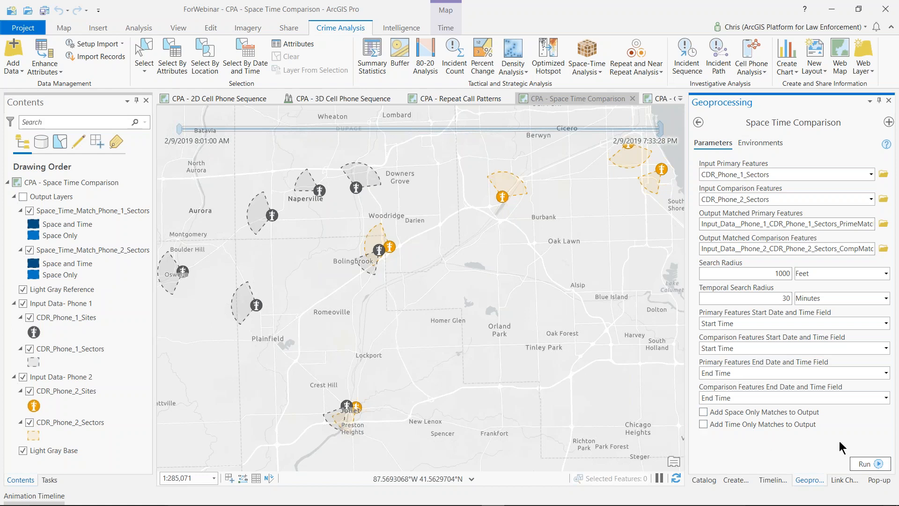
# - Show the Output Layers group and examine the Space and Time matched sectors near Rockdale
pyautogui.click(23, 196)
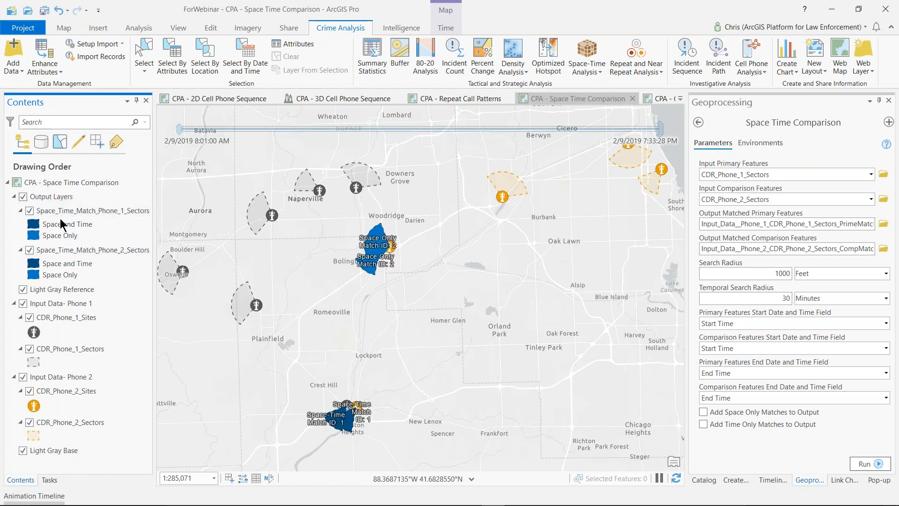
pyautogui.scroll(2, 346, 241)
pyautogui.moveTo(352, 248); pyautogui.dragTo(403, 113)
pyautogui.scroll(3, 525, 306)
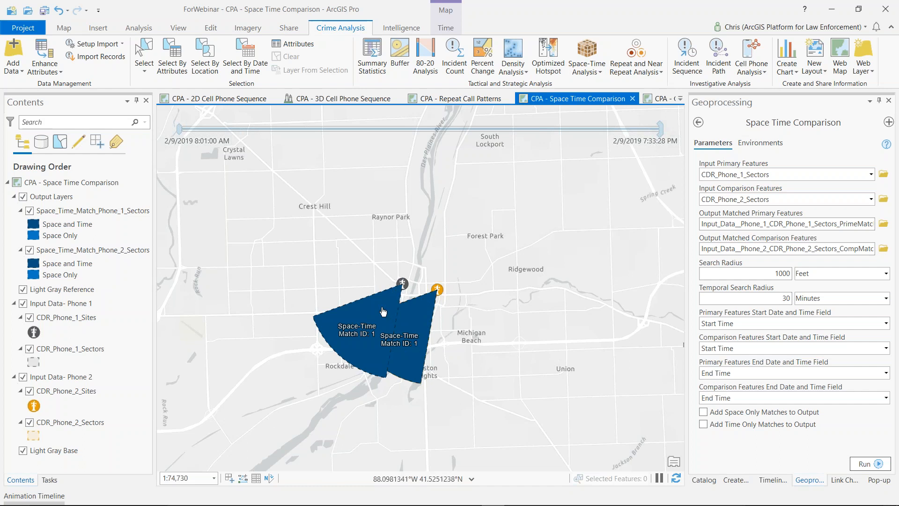
pyautogui.moveTo(494, 209); pyautogui.dragTo(495, 272)
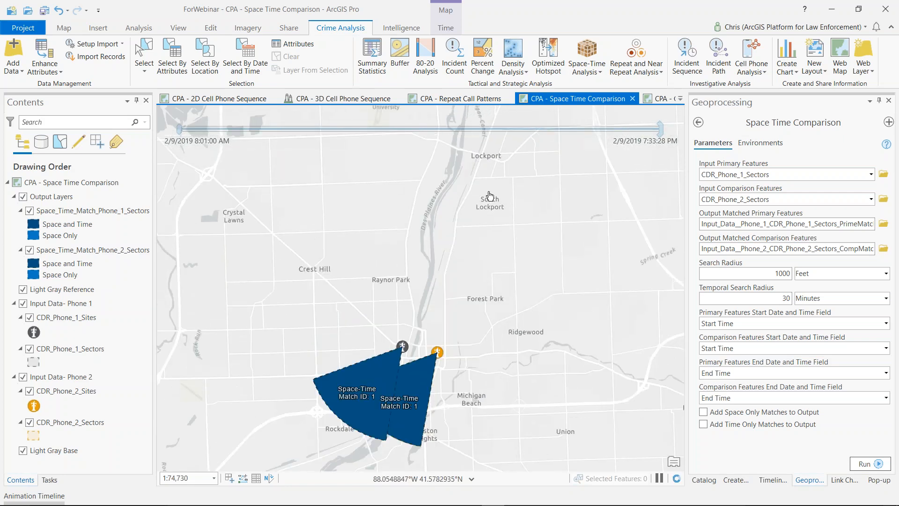
# - Examine the Space Only matched sectors of both phones near Bolingbrook
pyautogui.scroll(-4, 489, 196)
pyautogui.moveTo(481, 175); pyautogui.dragTo(446, 370)
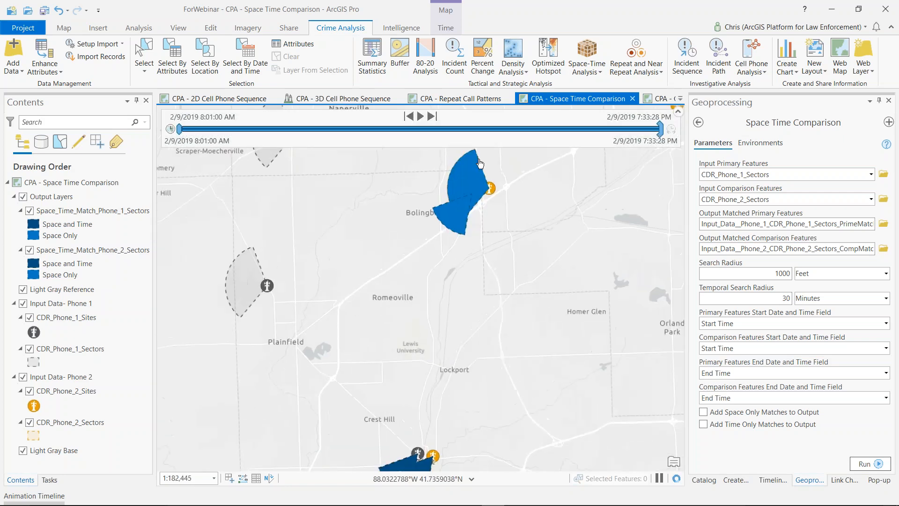
pyautogui.scroll(2, 480, 164)
pyautogui.moveTo(540, 206); pyautogui.dragTo(526, 285)
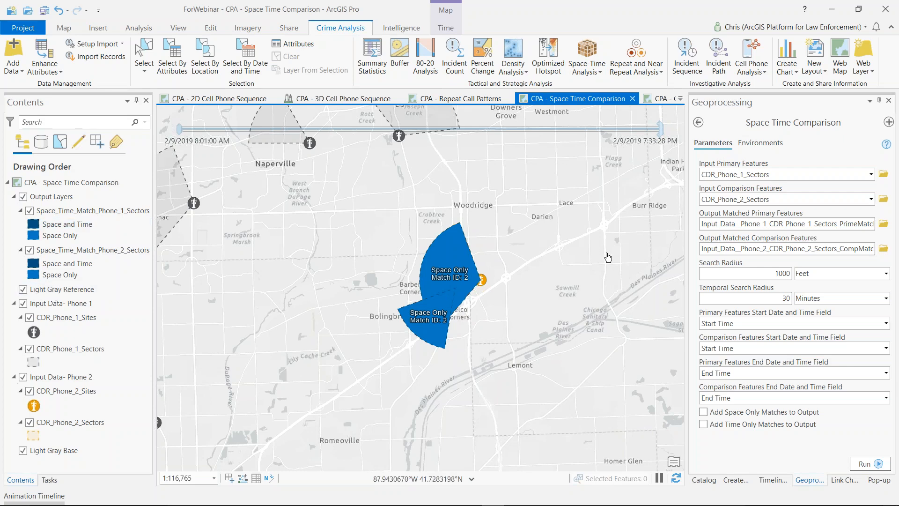
# - Switch to the CPA - Generate Sector Lines map and open the Generate Sector Lines tool
pyautogui.click(745, 70)
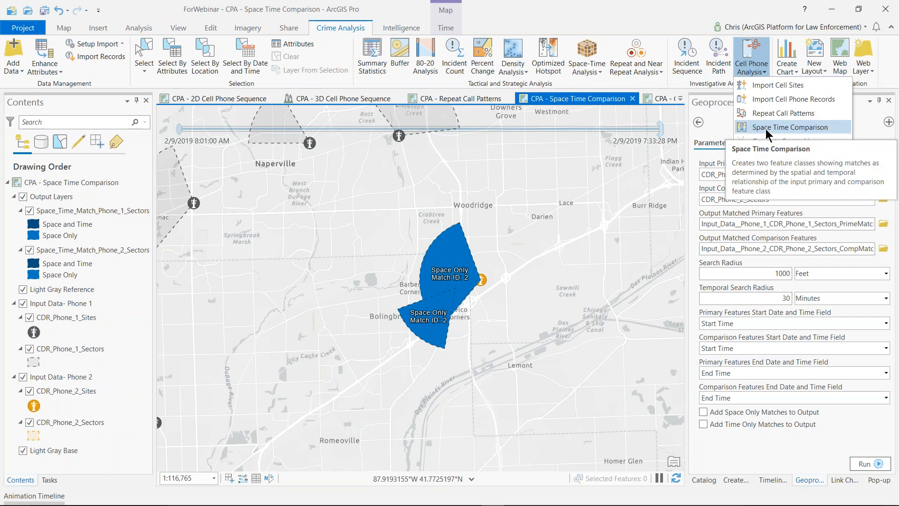
pyautogui.click(788, 189)
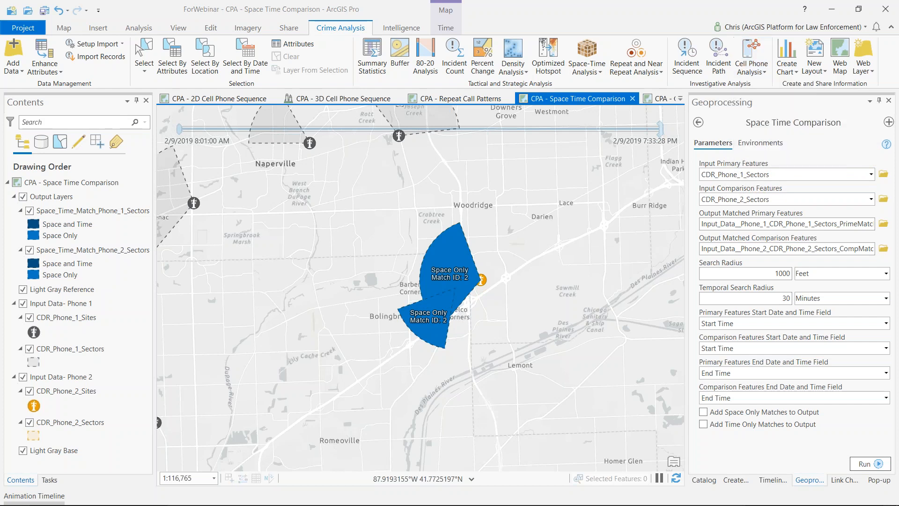
pyautogui.click(661, 99)
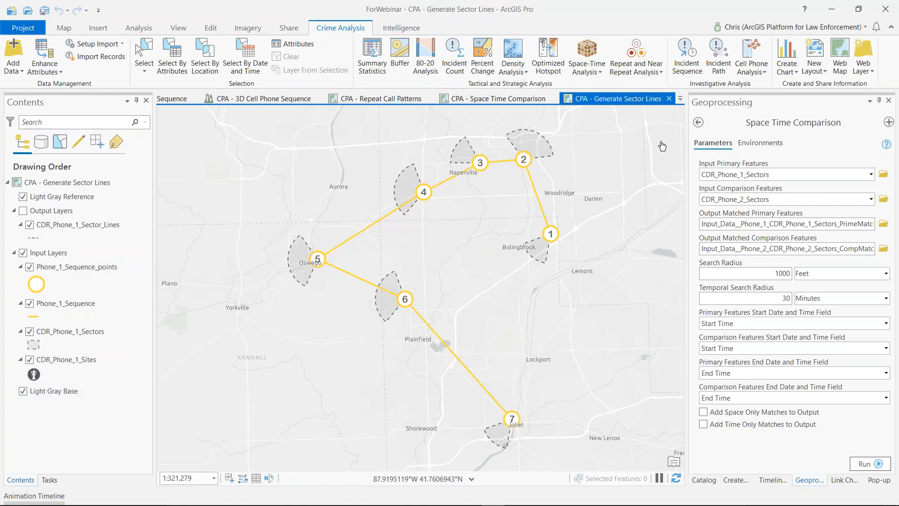
pyautogui.click(740, 67)
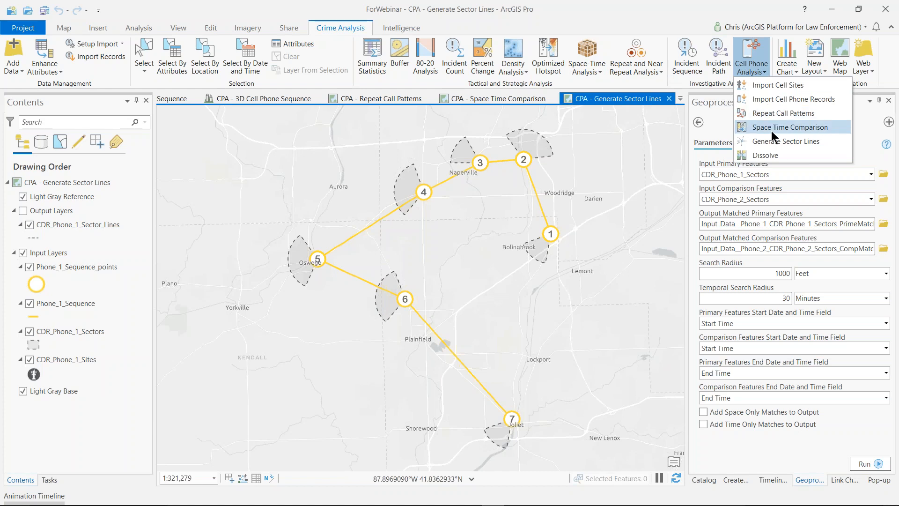
pyautogui.click(774, 149)
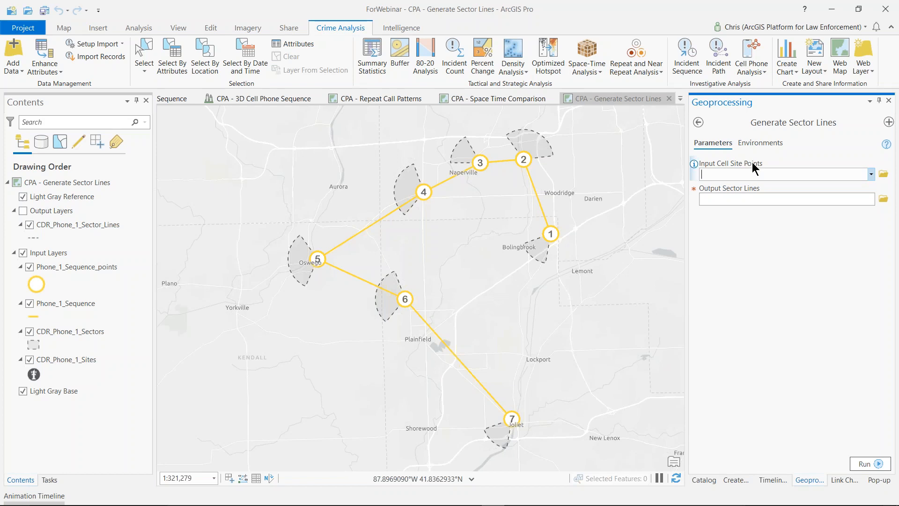
pyautogui.click(716, 173)
# - Hide CDR_Phone_1_Sectors, show the Output Layers group instead, and open the CDR_Phone_1_Sector_Lines attribute table
pyautogui.click(29, 331)
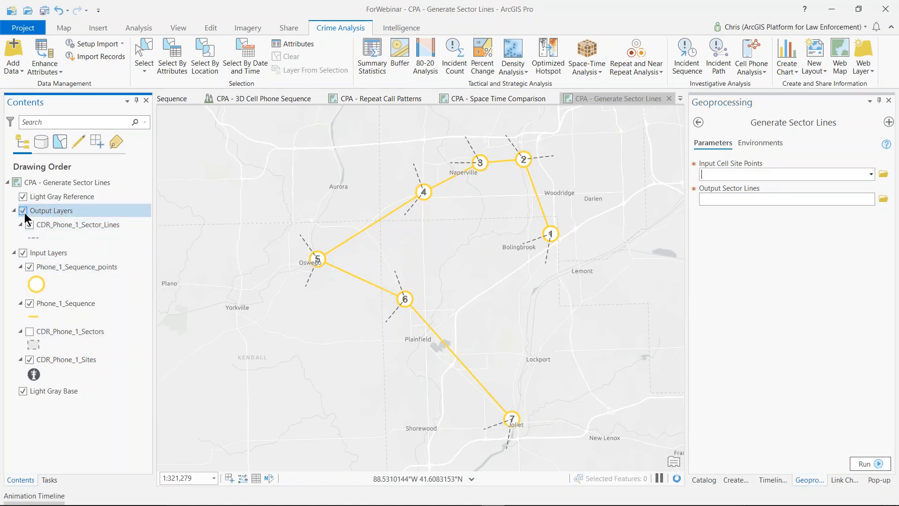
pyautogui.click(57, 226)
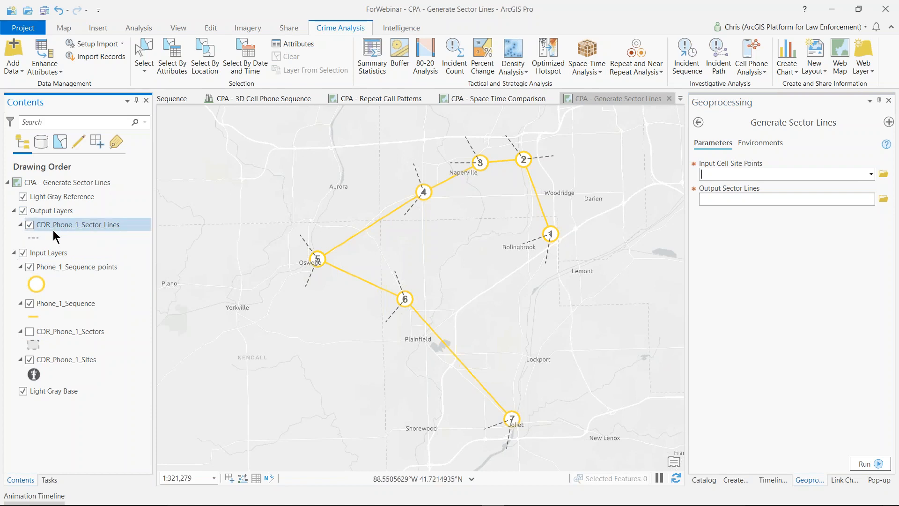
pyautogui.rightClick(55, 226)
pyautogui.click(95, 124)
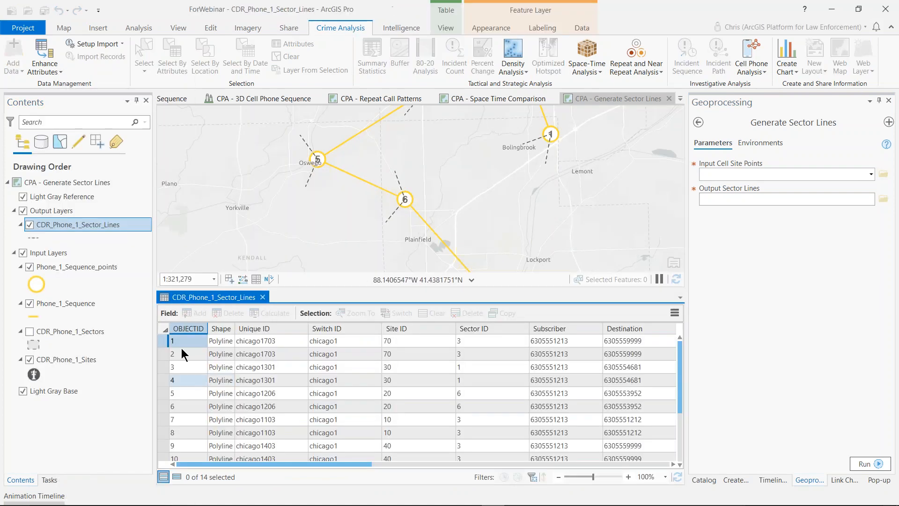
# - Select individual sector line records to locate them on the map, review the remaining fields, and close the table
pyautogui.click(162, 341)
pyautogui.click(162, 354)
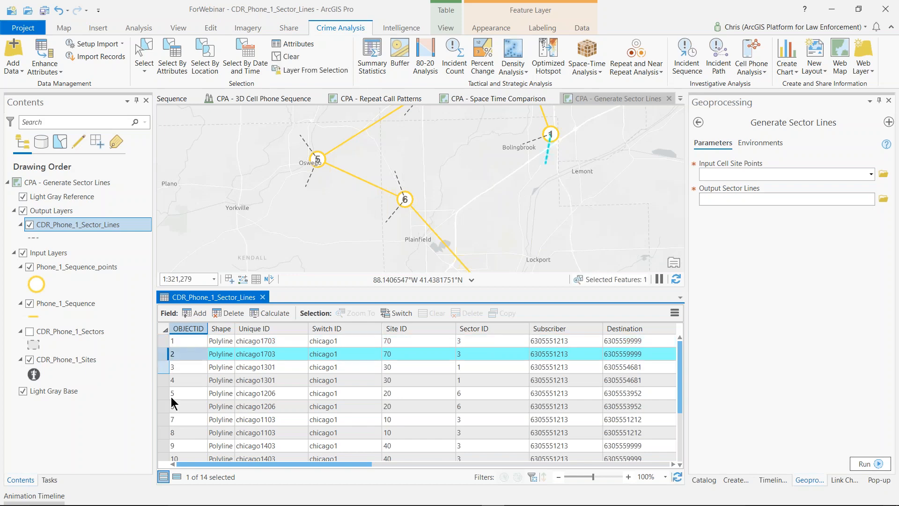
pyautogui.click(171, 421)
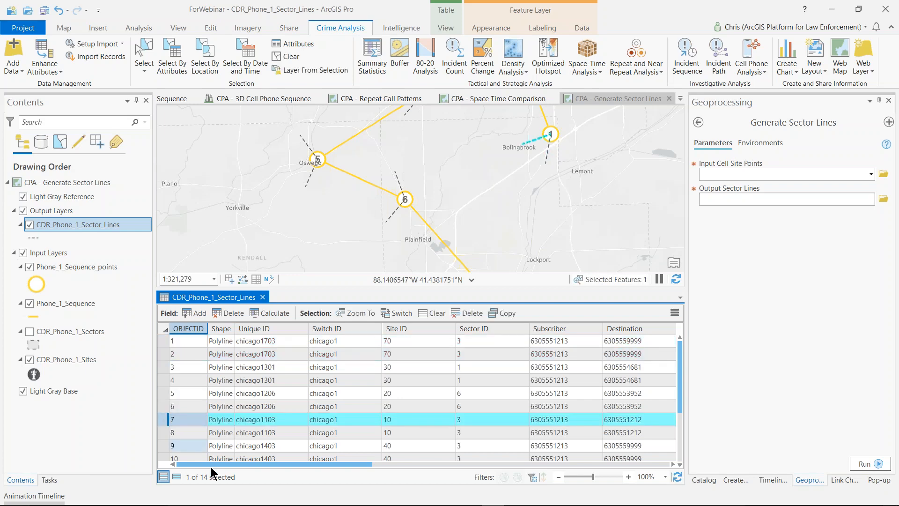
pyautogui.moveTo(216, 465); pyautogui.dragTo(665, 465)
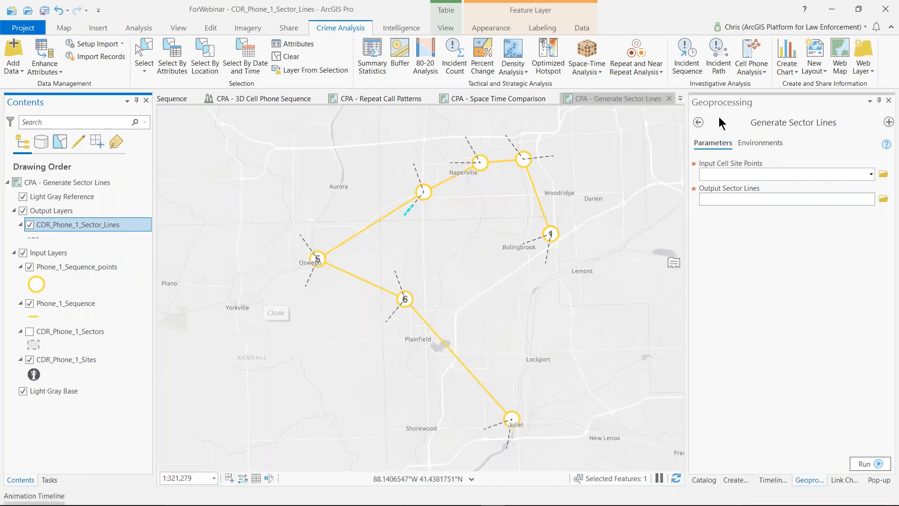
# - Switch to the CPA - Dissolve map and open the Dissolve tool
pyautogui.click(680, 99)
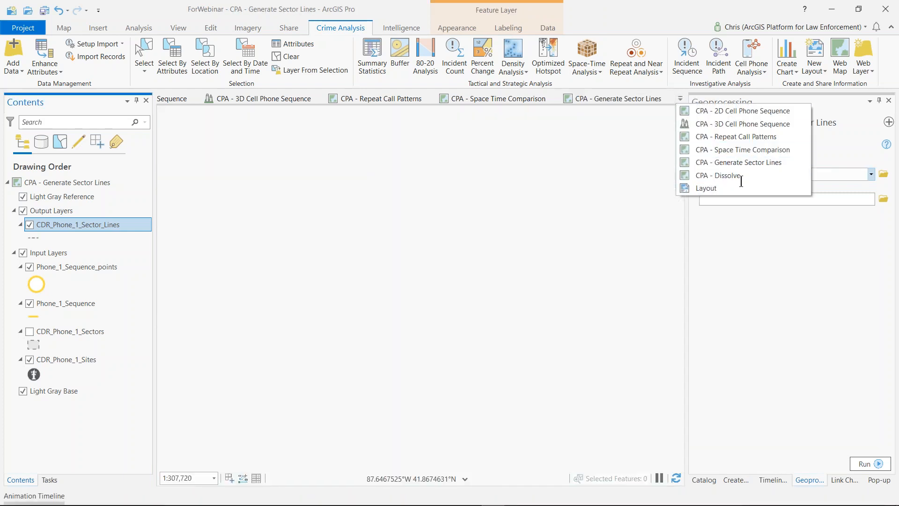
pyautogui.click(728, 175)
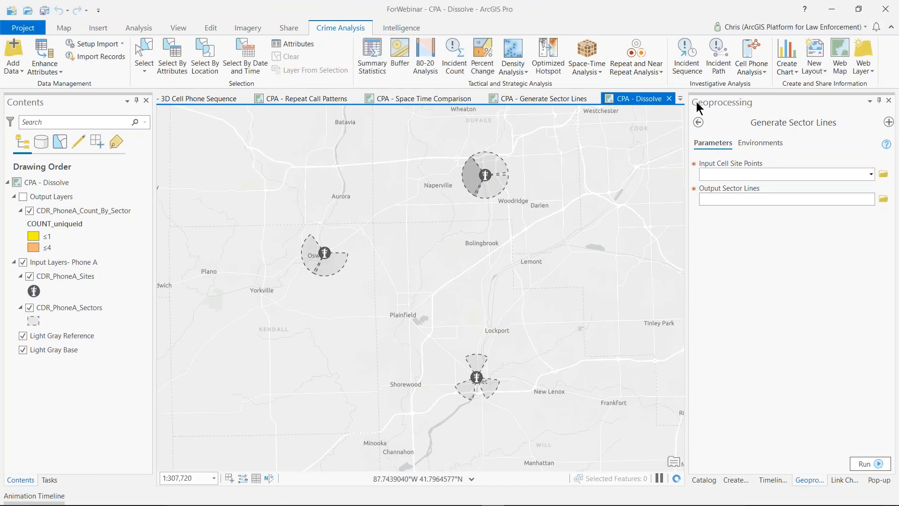
pyautogui.click(765, 73)
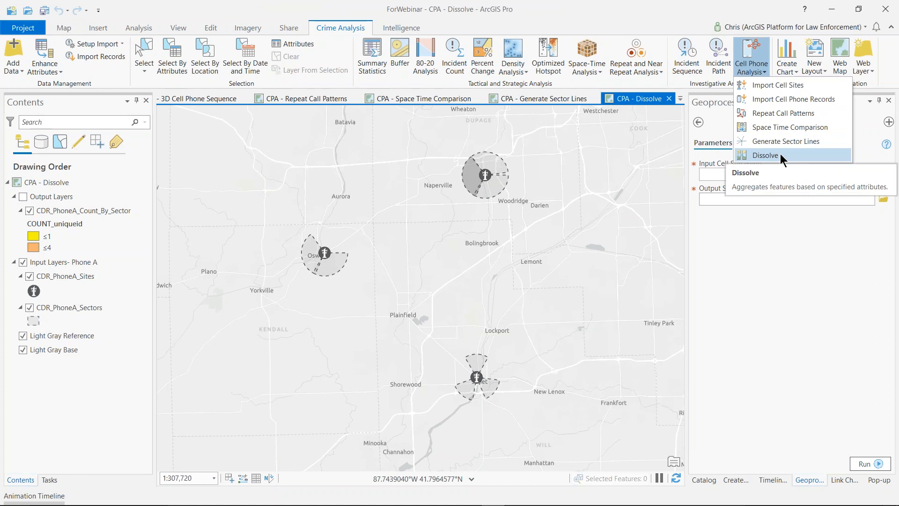
pyautogui.click(780, 156)
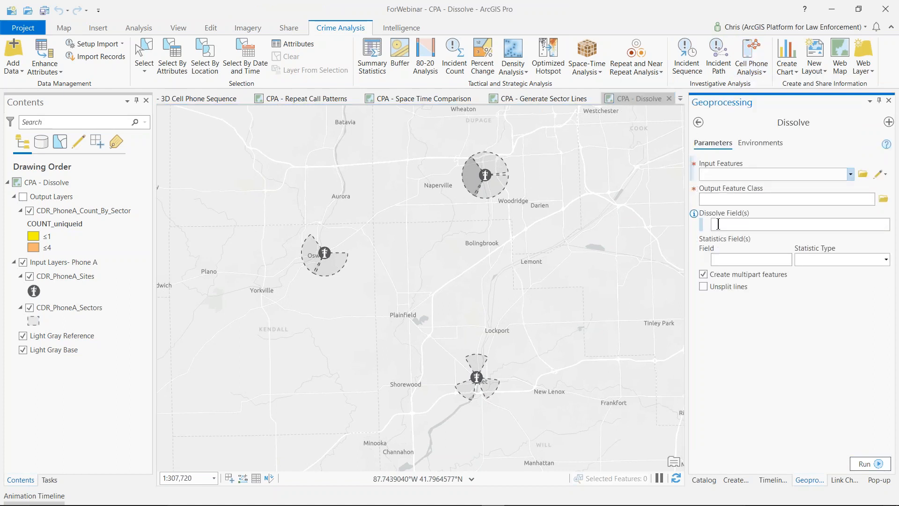
# - Show the Output Layers group with the call counts by sector, and open the project's Layout view
pyautogui.click(23, 197)
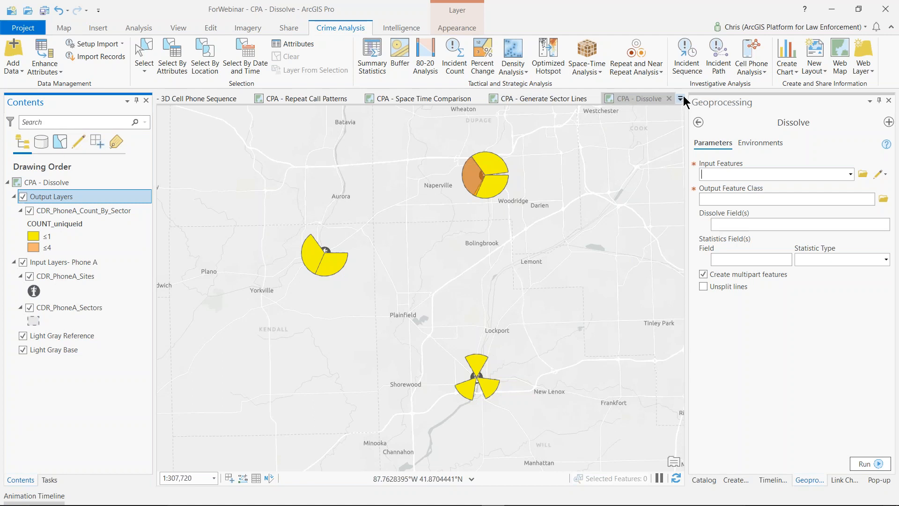
pyautogui.click(683, 97)
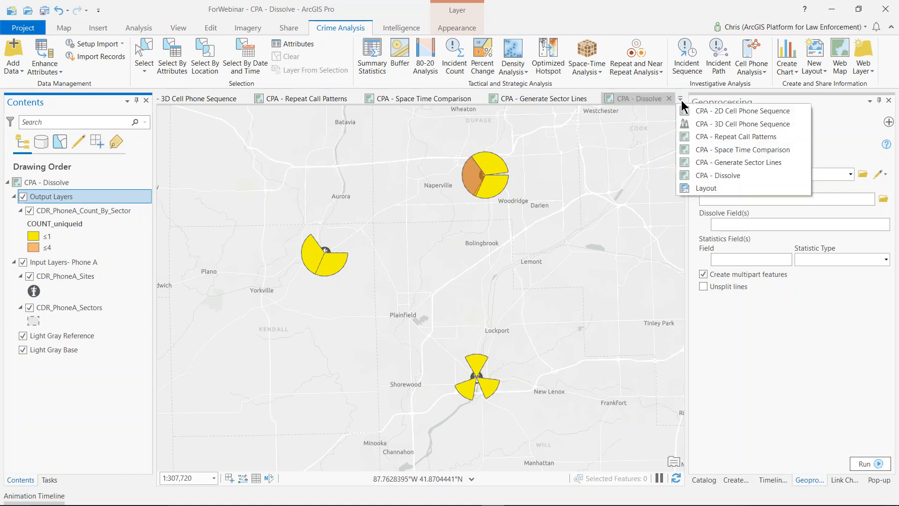
pyautogui.click(707, 188)
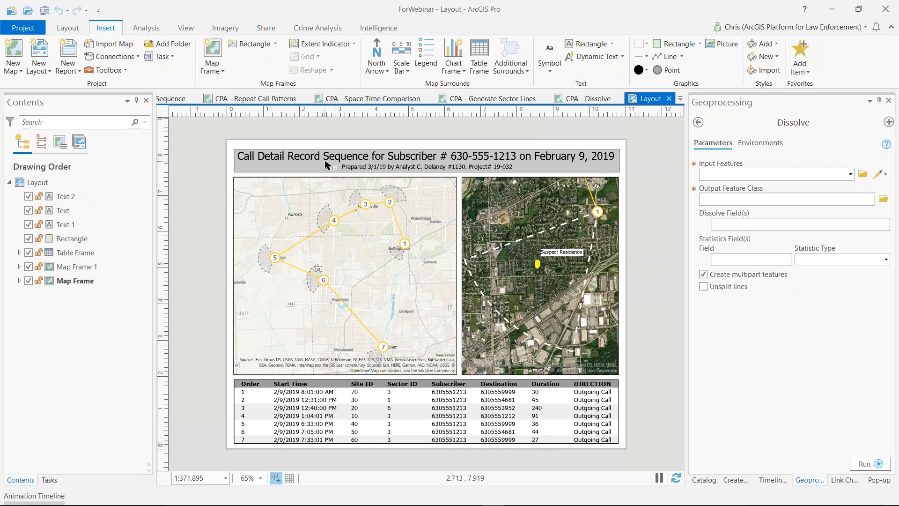
# - Open the CPA - 2D Cell Phone Sequence map and select the map entry in its drawing order
pyautogui.click(682, 98)
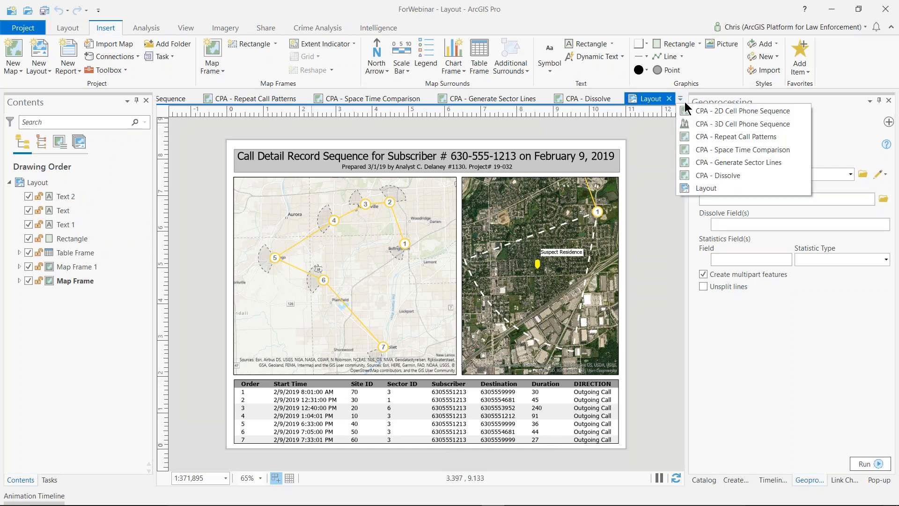
pyautogui.click(688, 110)
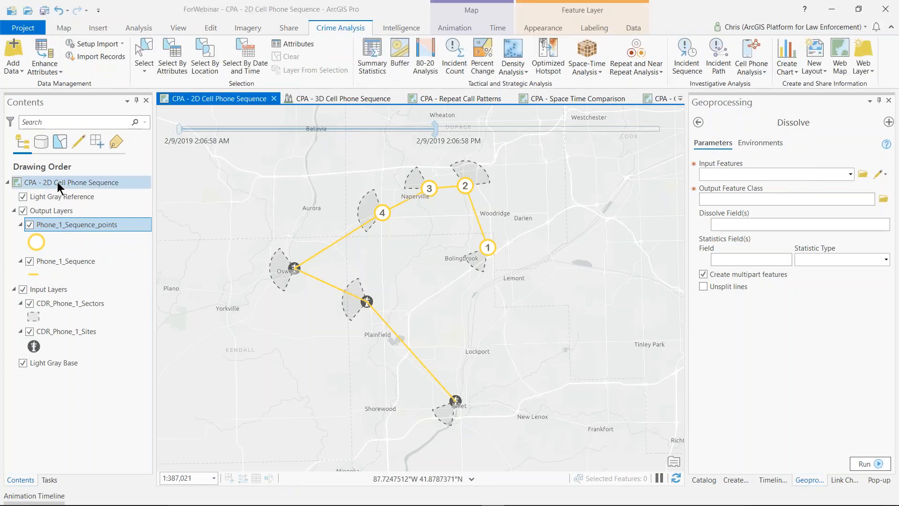
pyautogui.click(58, 184)
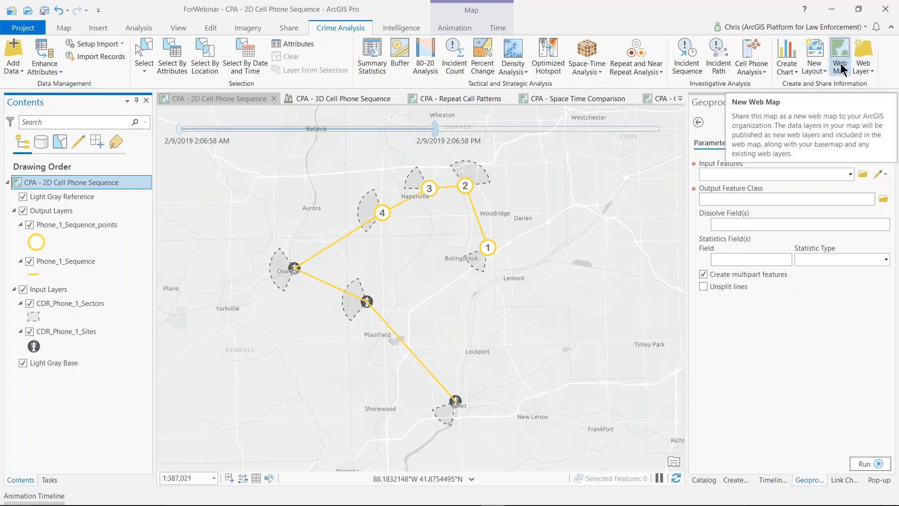
# - Switch to Chrome and review the opening section and call sequence map of the Example Cell Phone Analytical Presentation StoryMap
pyautogui.moveTo(201, 502)
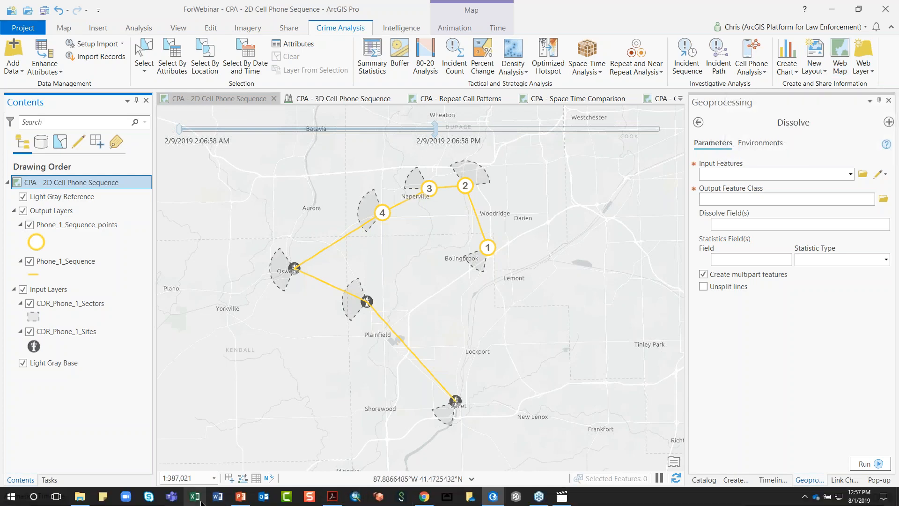
pyautogui.click(424, 498)
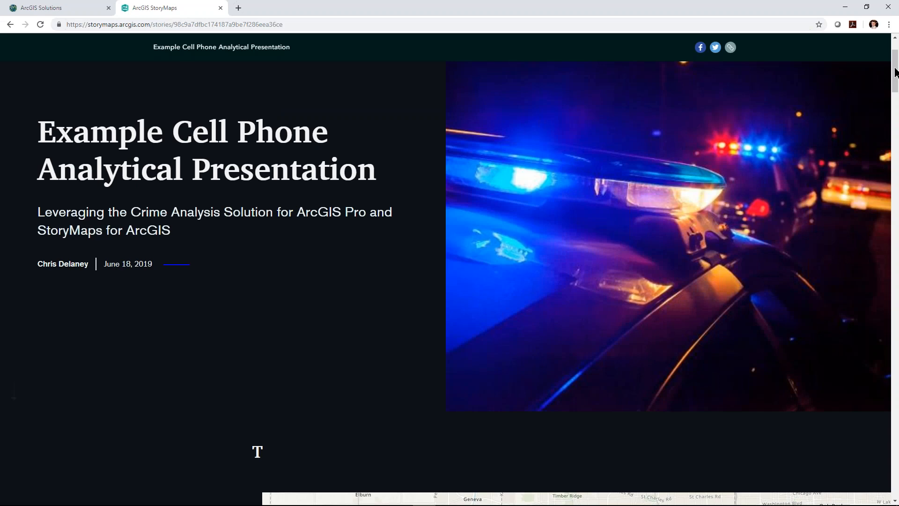
pyautogui.moveTo(895, 68); pyautogui.dragTo(895, 109)
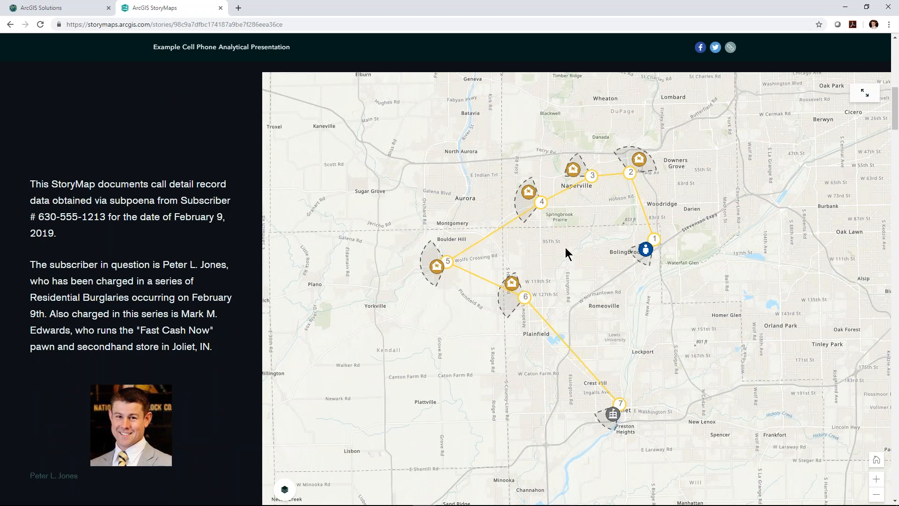
pyautogui.moveTo(566, 254); pyautogui.dragTo(555, 284)
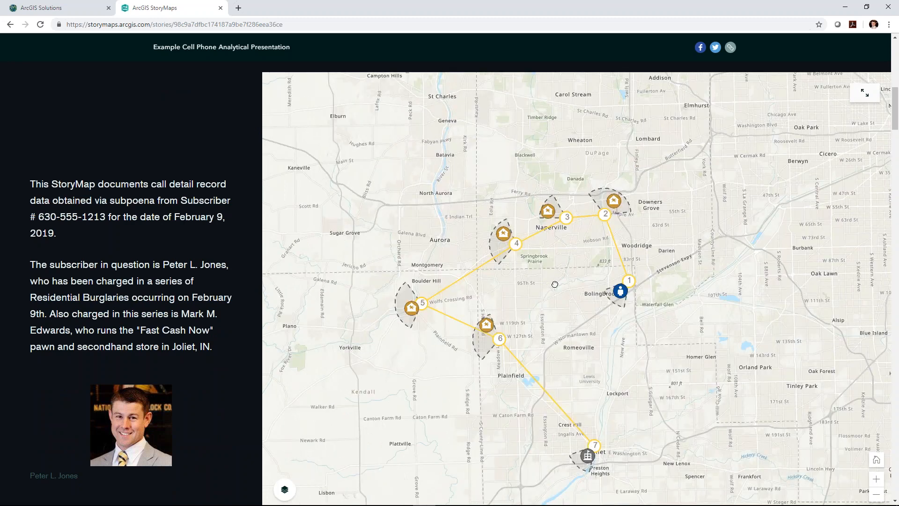
pyautogui.scroll(2, 628, 278)
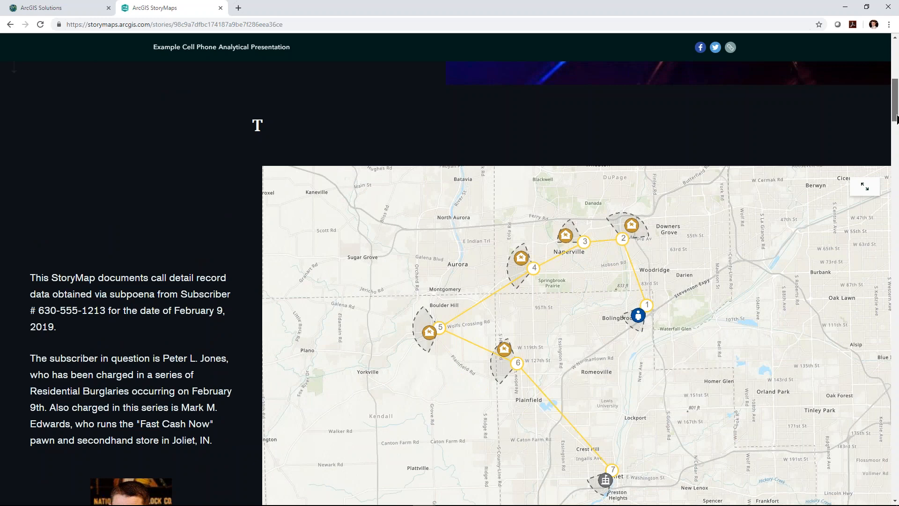
pyautogui.scroll(-4, 897, 118)
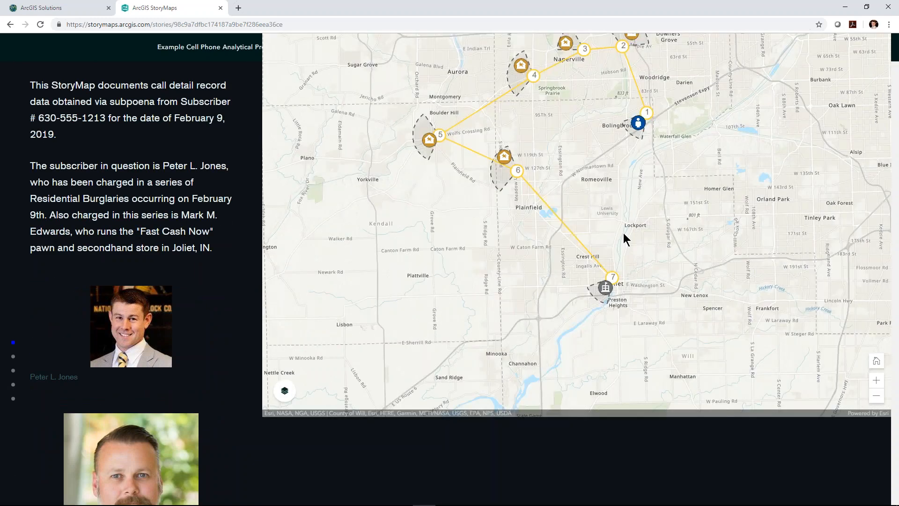
# - Expand the story's map, inspect the call details of the sector at point 1, zoom to that sector, and collapse the map
pyautogui.click(602, 205)
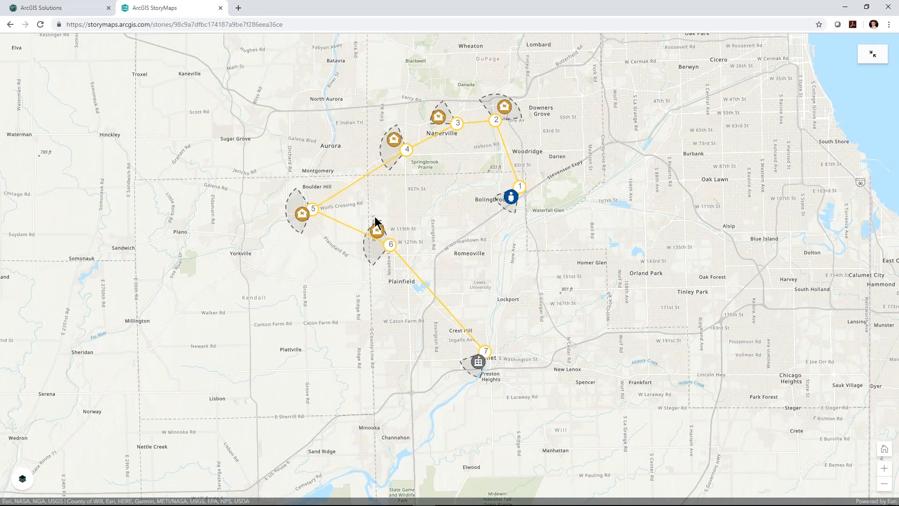
pyautogui.click(517, 197)
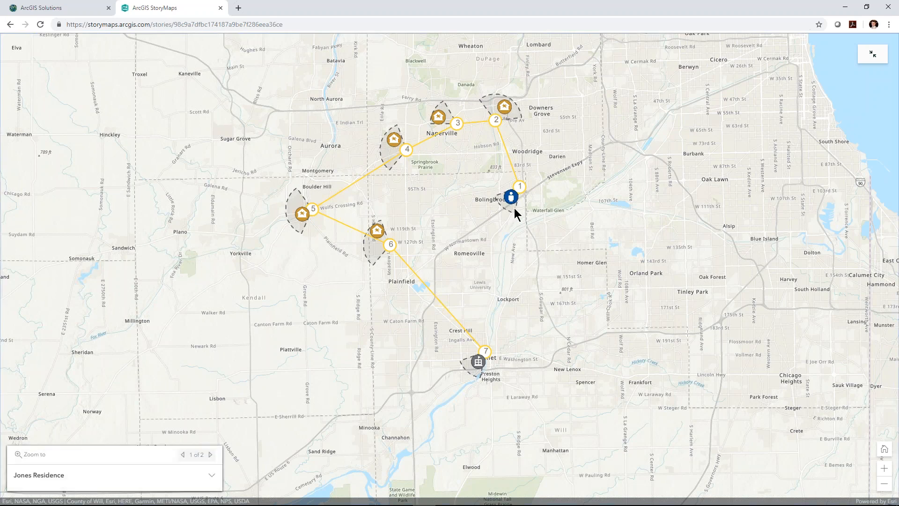
pyautogui.click(515, 210)
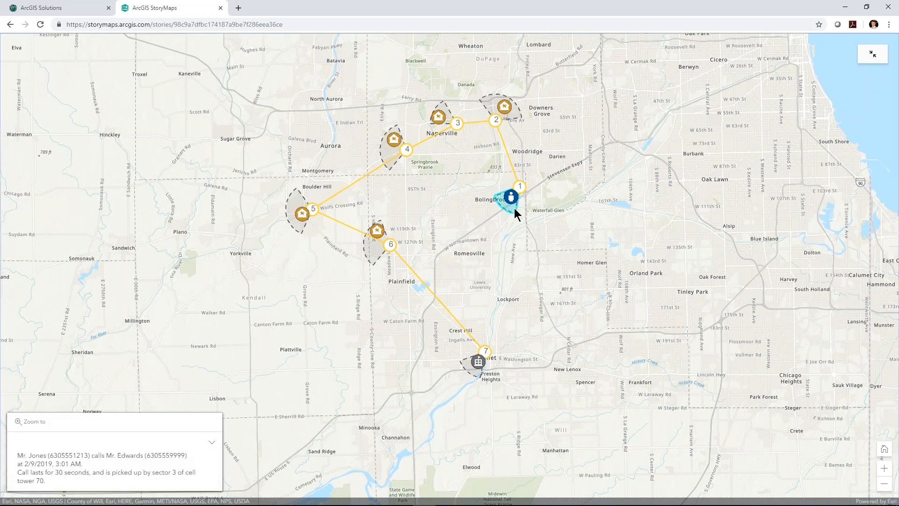
pyautogui.click(30, 422)
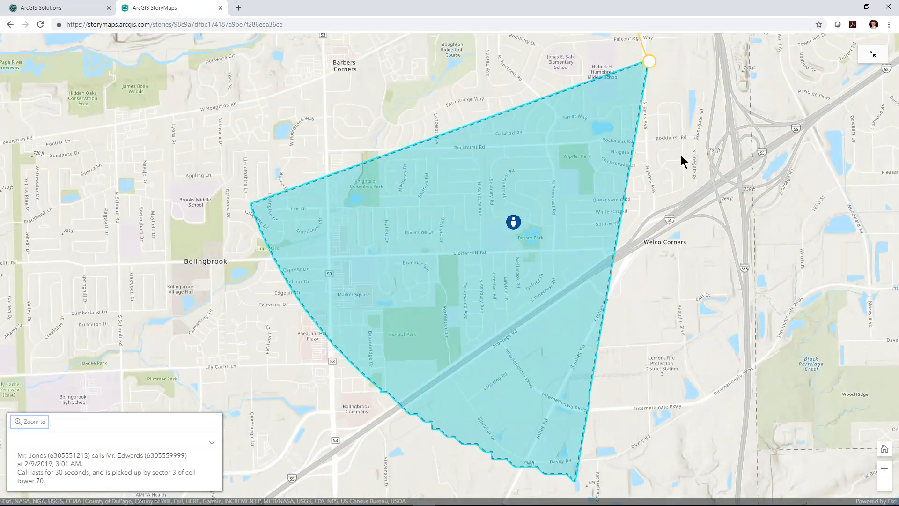
pyautogui.click(863, 55)
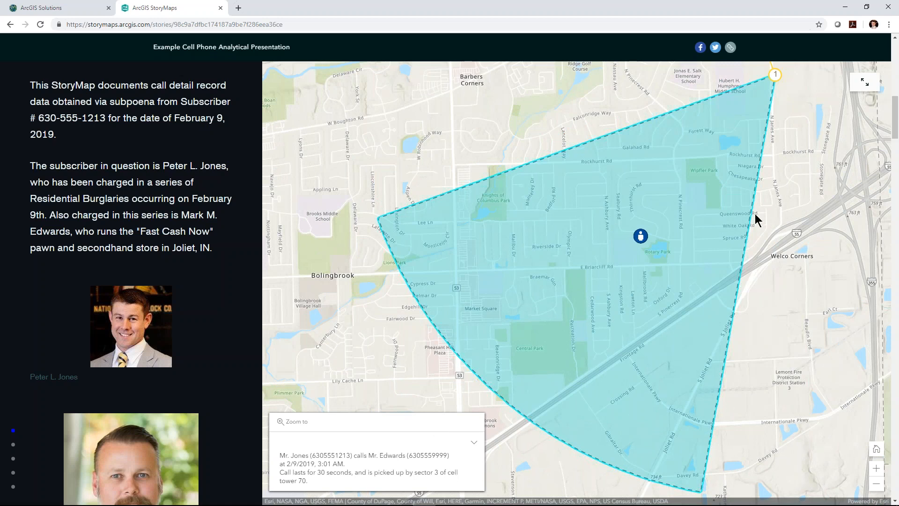
# - Read the case introduction and inspect the stolen item details of the burglary locations near call points 3 to 6
pyautogui.click(875, 485)
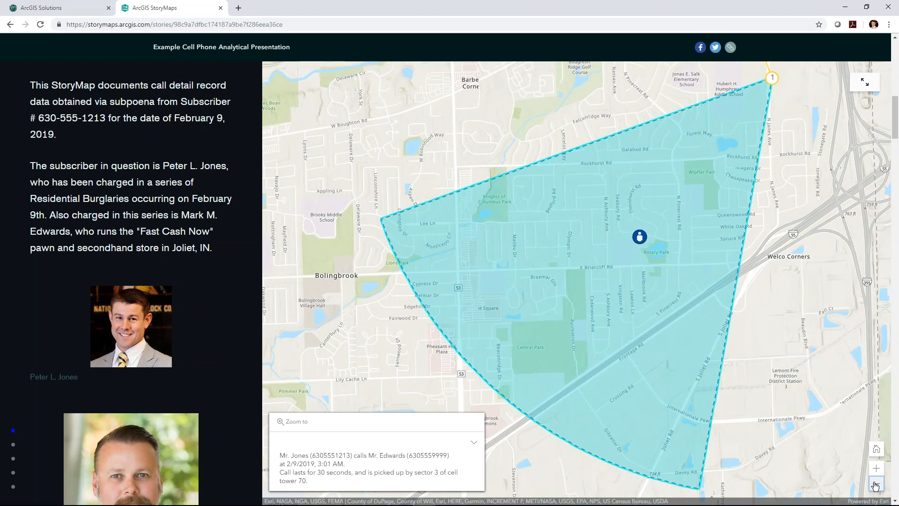
pyautogui.click(876, 485)
pyautogui.click(876, 484)
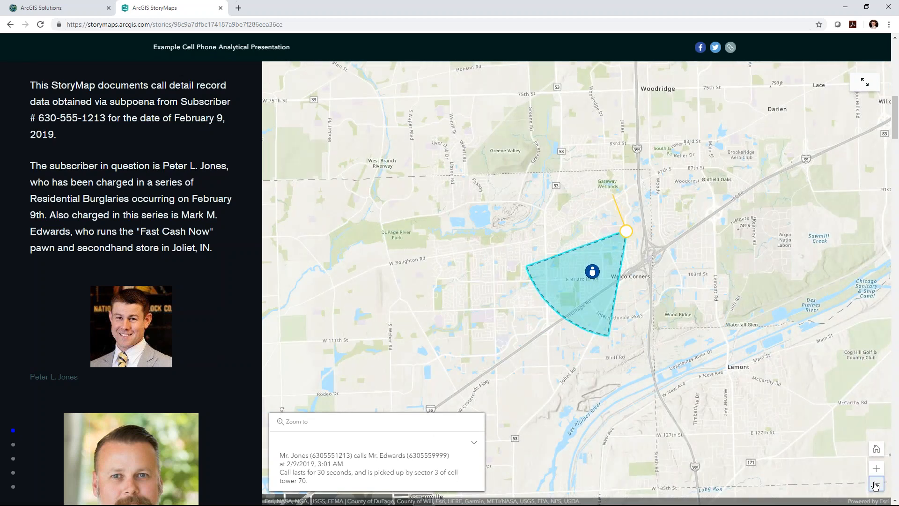
pyautogui.click(875, 484)
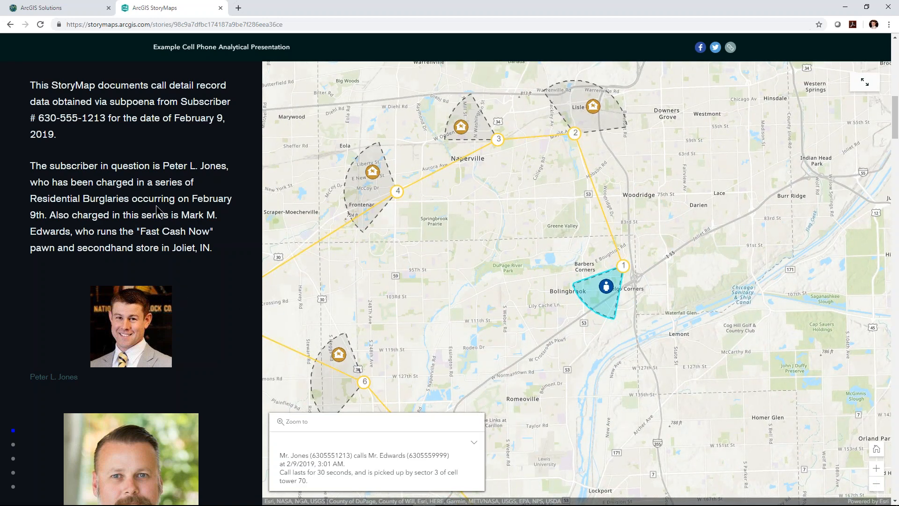
pyautogui.moveTo(415, 267); pyautogui.dragTo(571, 250)
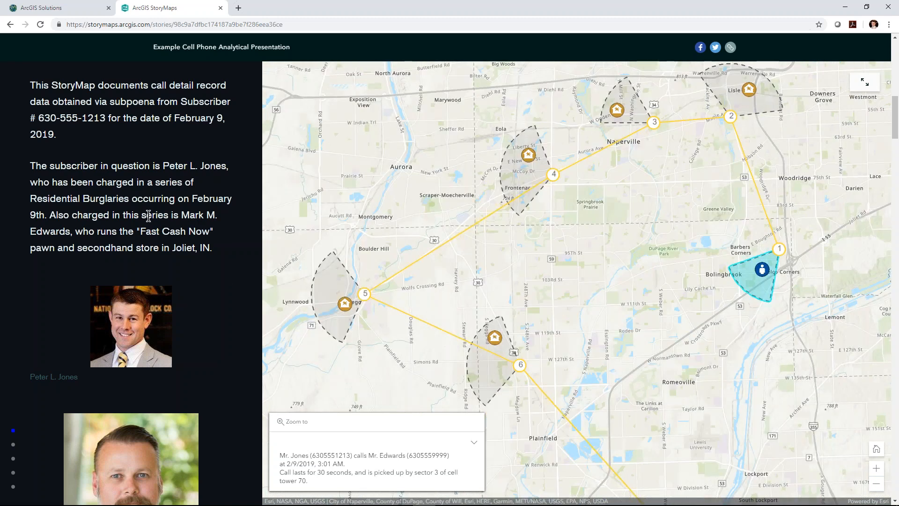
pyautogui.scroll(-2, 149, 215)
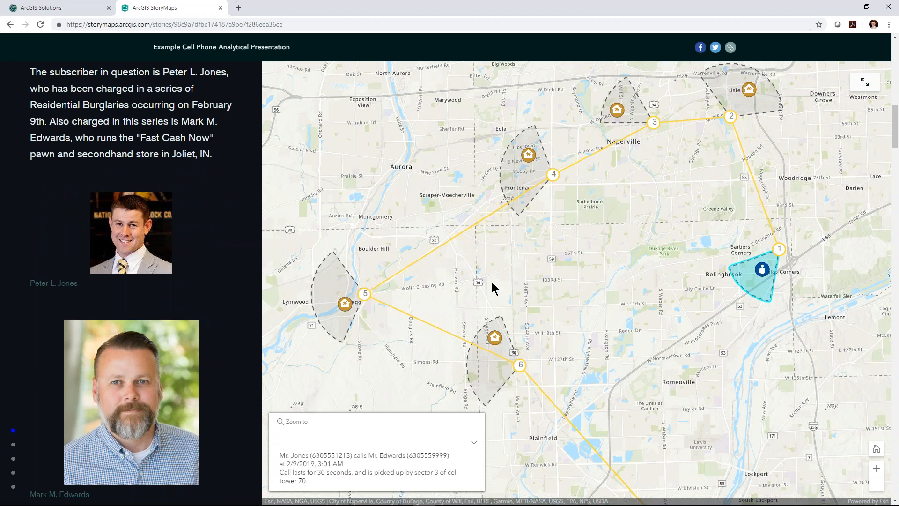
pyautogui.scroll(-4, 174, 300)
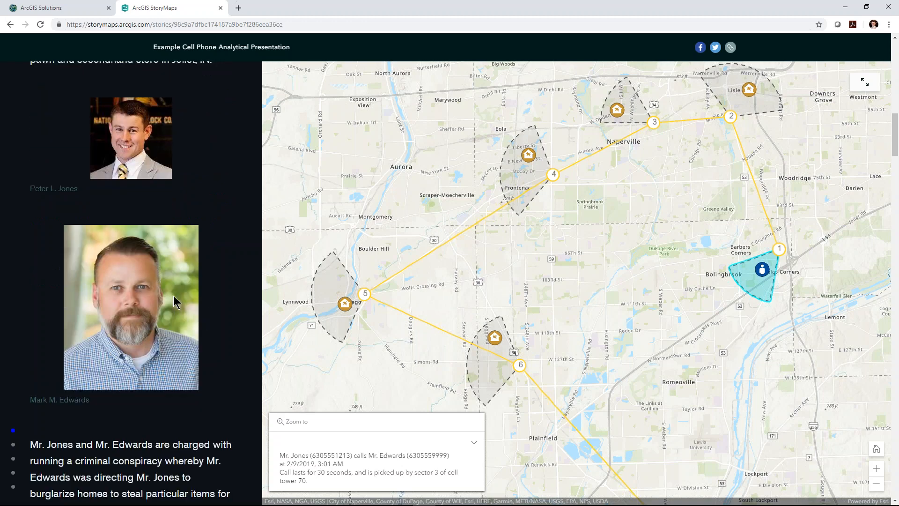
pyautogui.click(616, 111)
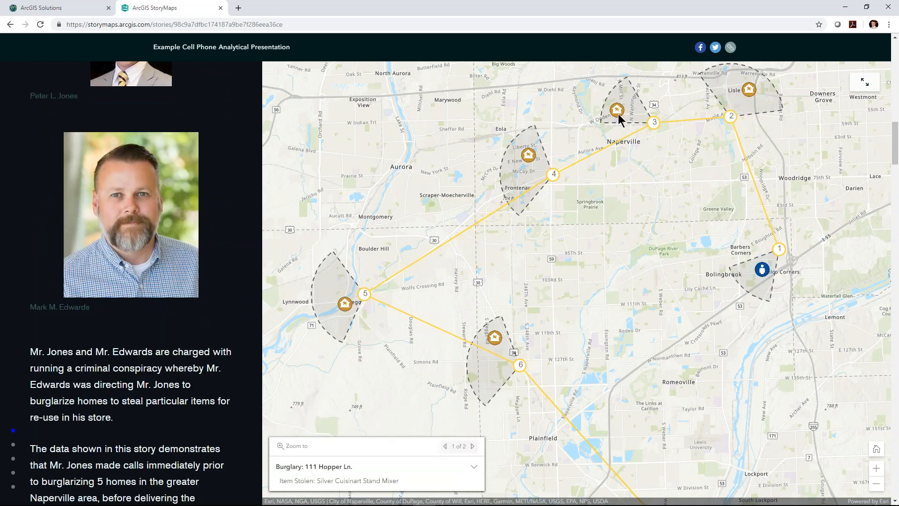
pyautogui.click(526, 157)
pyautogui.click(345, 305)
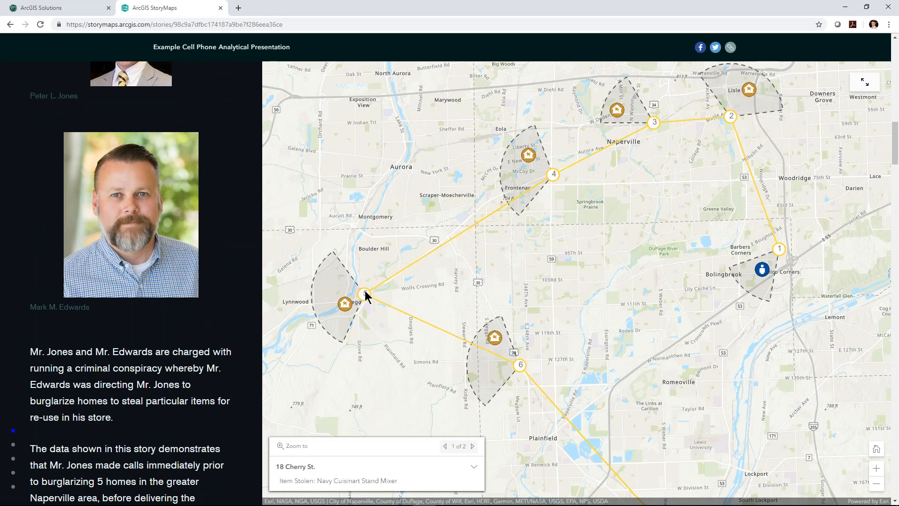
pyautogui.click(495, 339)
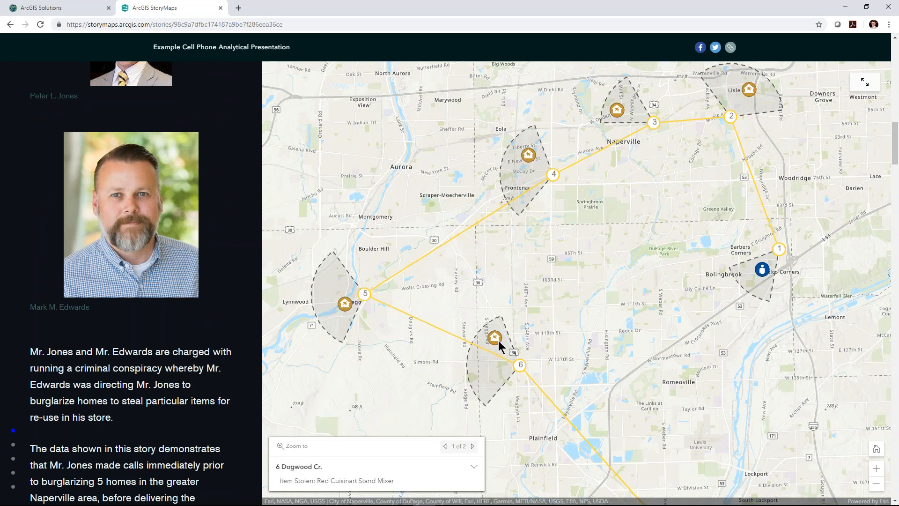
pyautogui.moveTo(676, 410); pyautogui.dragTo(672, 400)
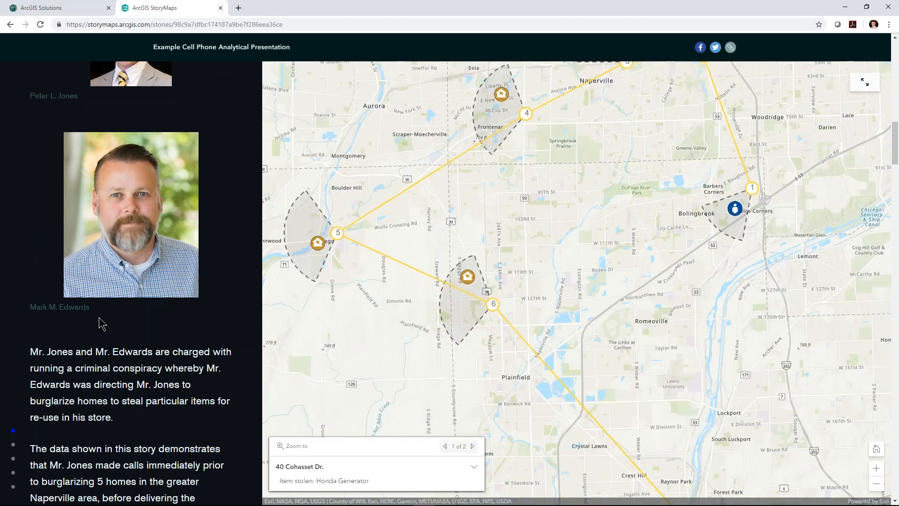
# - Read on through the suspect residence section to the three Naperville area burglaries and examine call point 2 on the map
pyautogui.scroll(-9, 100, 323)
pyautogui.scroll(-5, 103, 317)
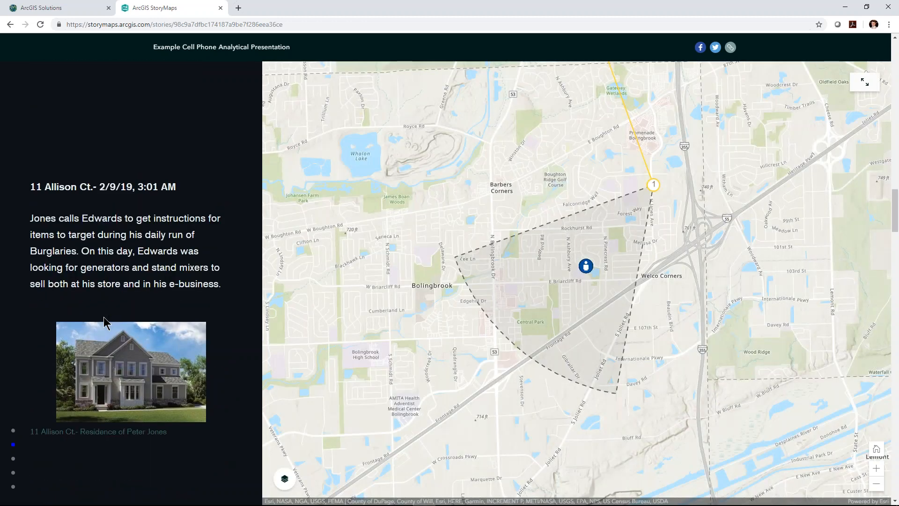
pyautogui.scroll(-10, 103, 317)
pyautogui.scroll(-3, 104, 322)
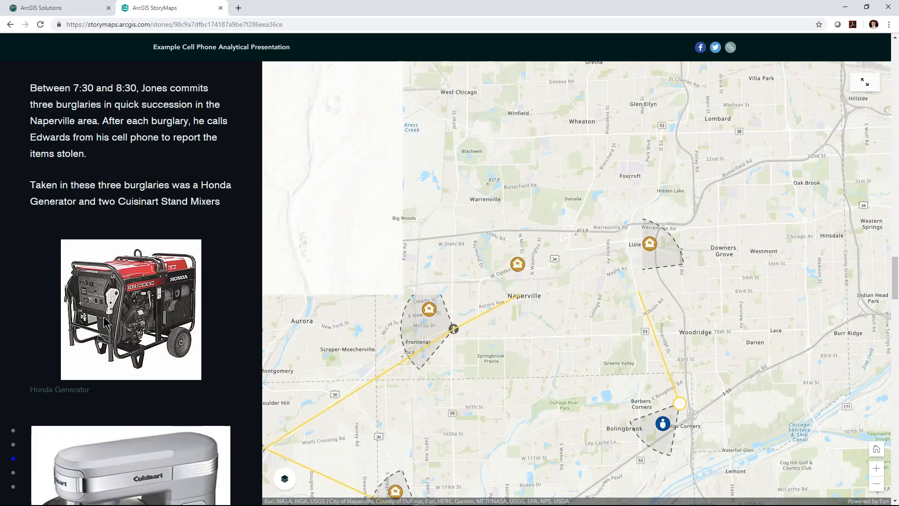
pyautogui.click(663, 265)
pyautogui.click(641, 271)
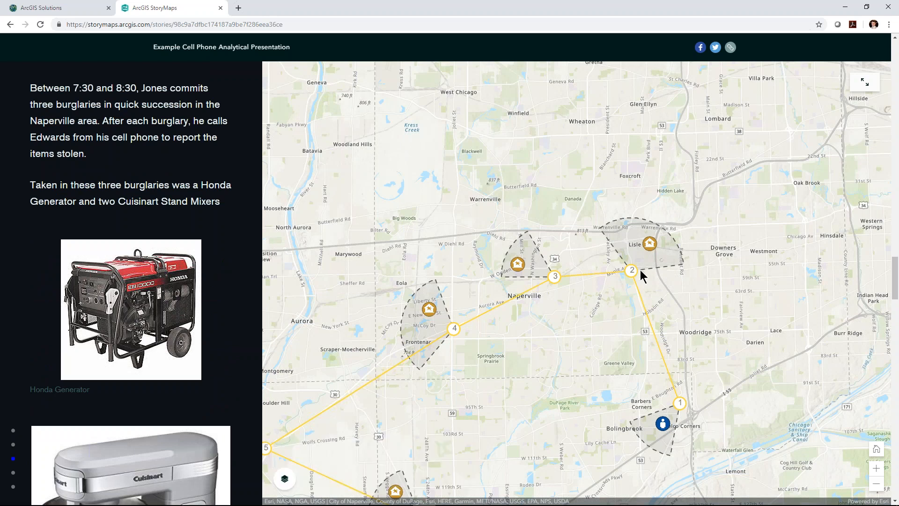
# - Jump to the afternoon burglaries section, play its surveillance video, and go to the final section on the Joliet pawn shop
pyautogui.click(13, 472)
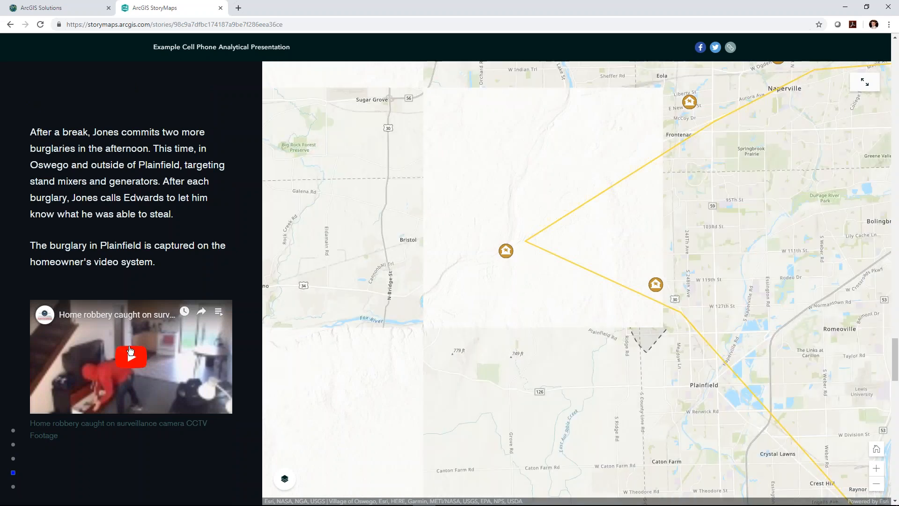
pyautogui.click(122, 356)
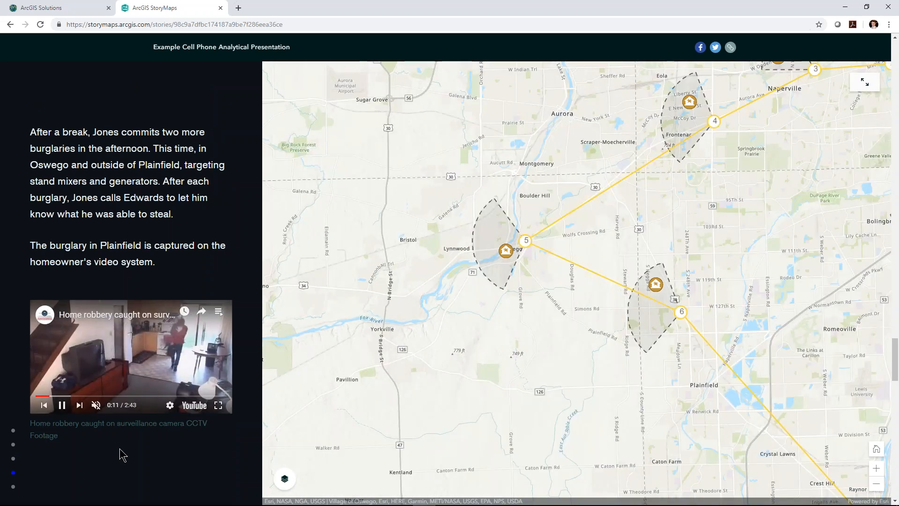
pyautogui.click(13, 487)
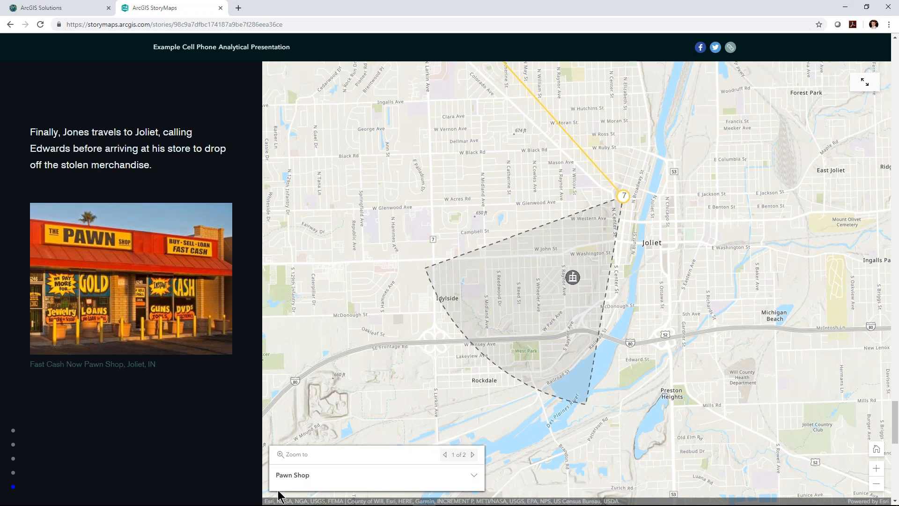
# - Switch to PowerPoint, start the slide show from the Demonstration slide, and swap the presenter view with the slide show
pyautogui.hotkey('alt', 'Tab')
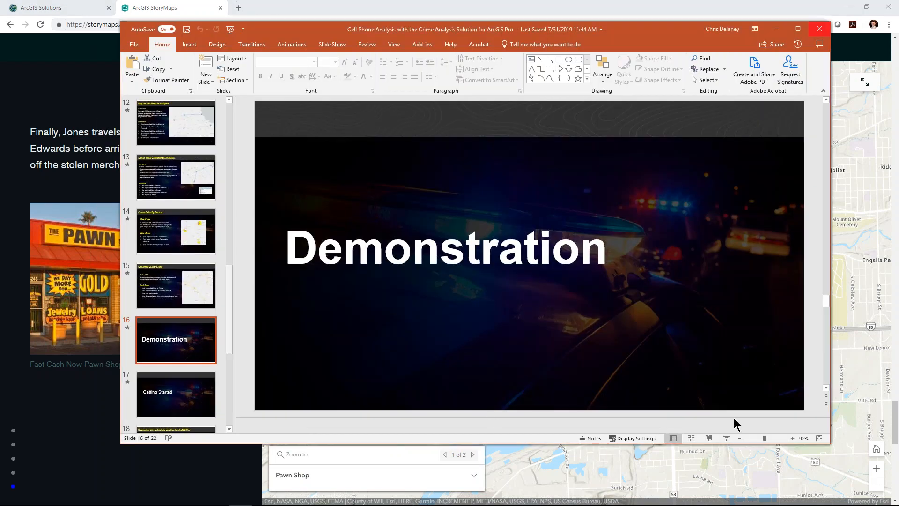
pyautogui.click(726, 439)
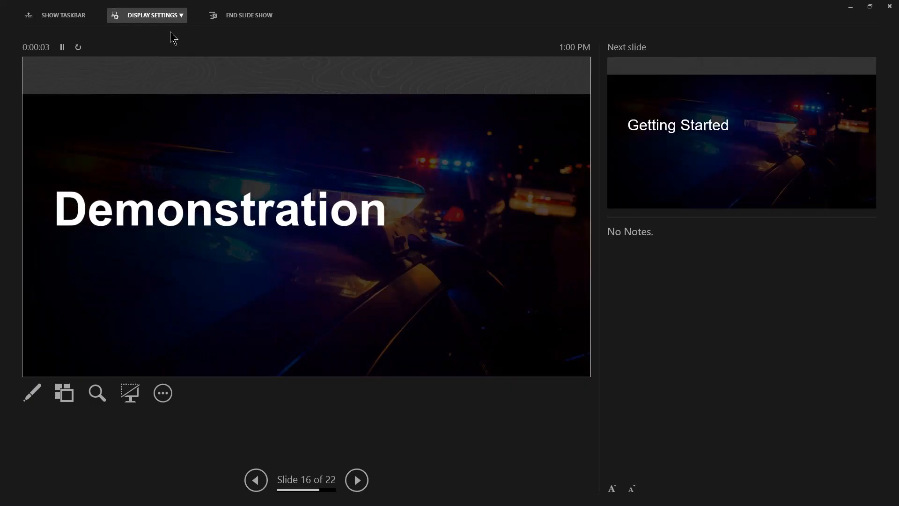
pyautogui.click(155, 16)
pyautogui.click(173, 37)
# - Advance the slide show to the Crime Analysis solution deployment slide and switch to the ArcGIS Solutions site in Chrome
pyautogui.press('Right')
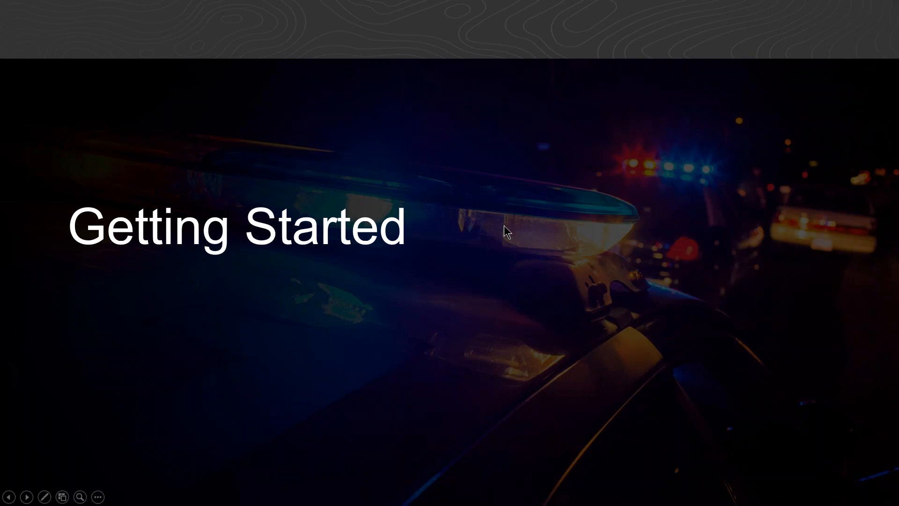
pyautogui.press('Right')
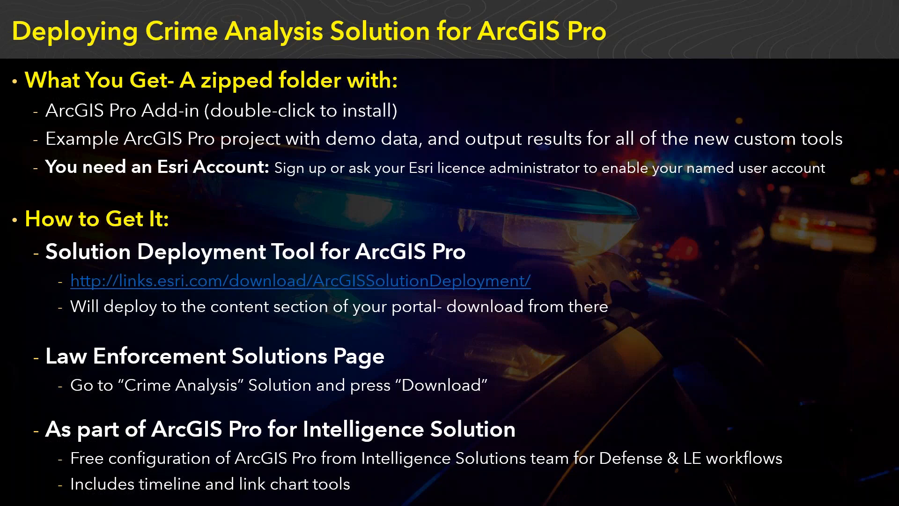
pyautogui.hotkey('alt', 'Tab')
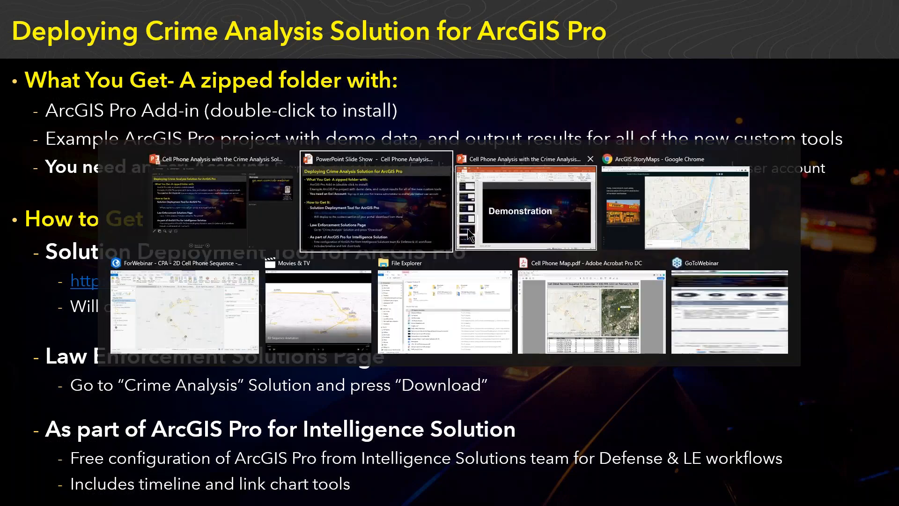
pyautogui.click(638, 240)
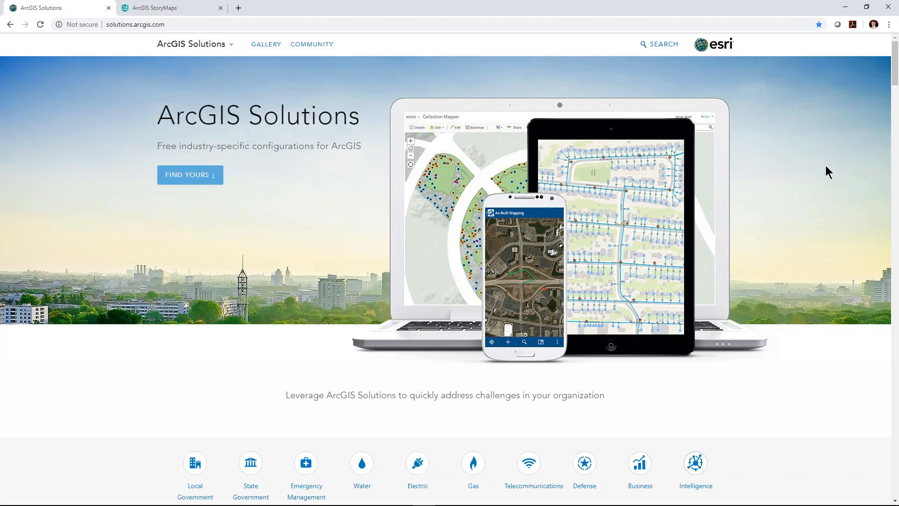
# - Find the ArcGIS Solutions for Local Government section and open its Law Enforcement solutions page
pyautogui.scroll(-6, 826, 166)
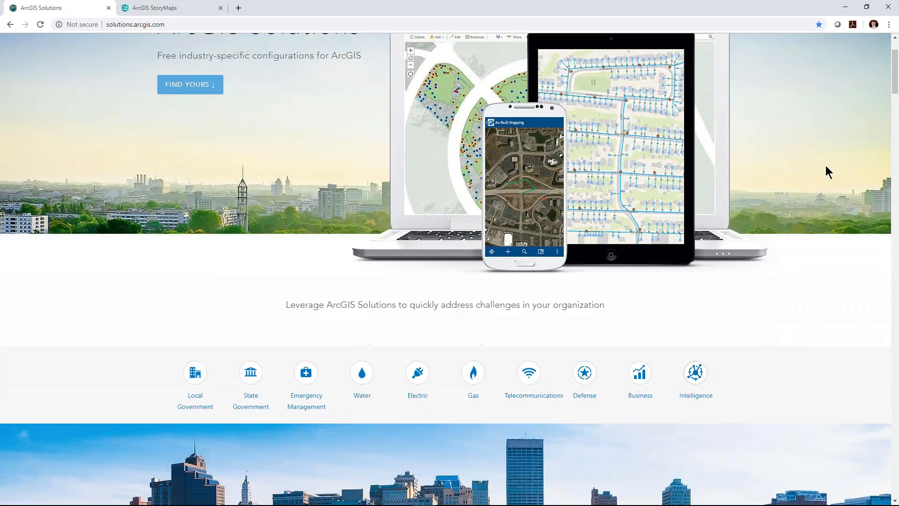
pyautogui.scroll(-5, 826, 167)
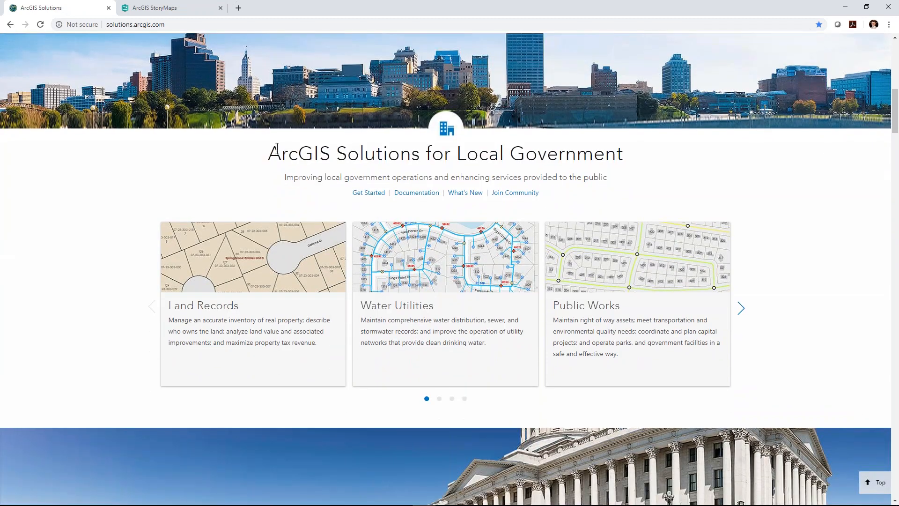
pyautogui.moveTo(277, 149); pyautogui.dragTo(662, 156)
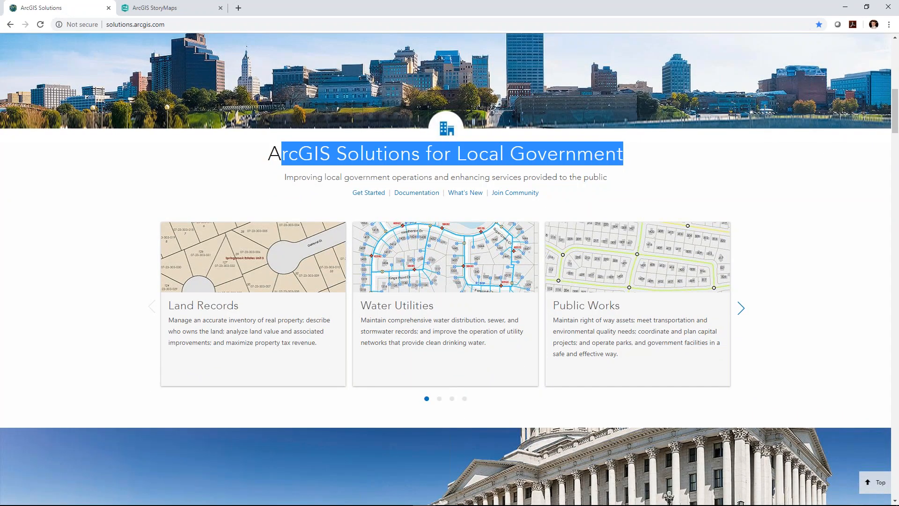
pyautogui.moveTo(269, 154); pyautogui.dragTo(616, 154)
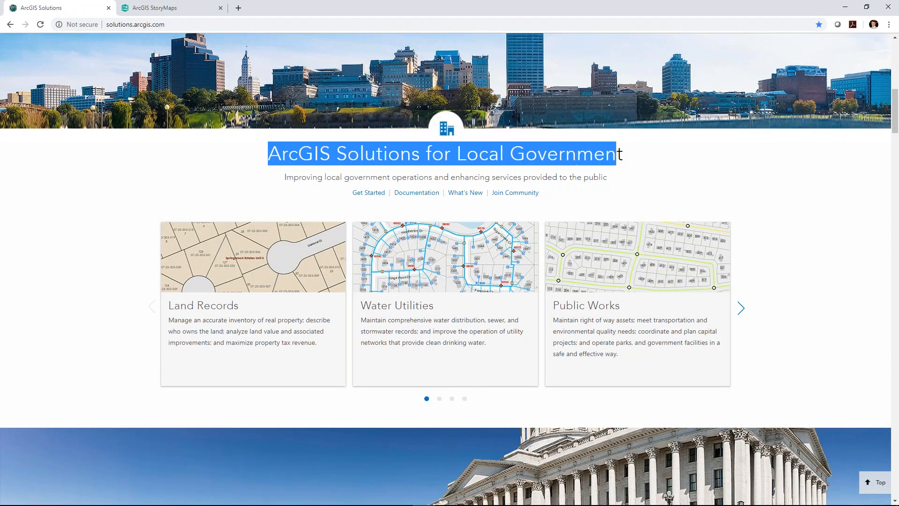
pyautogui.click(709, 160)
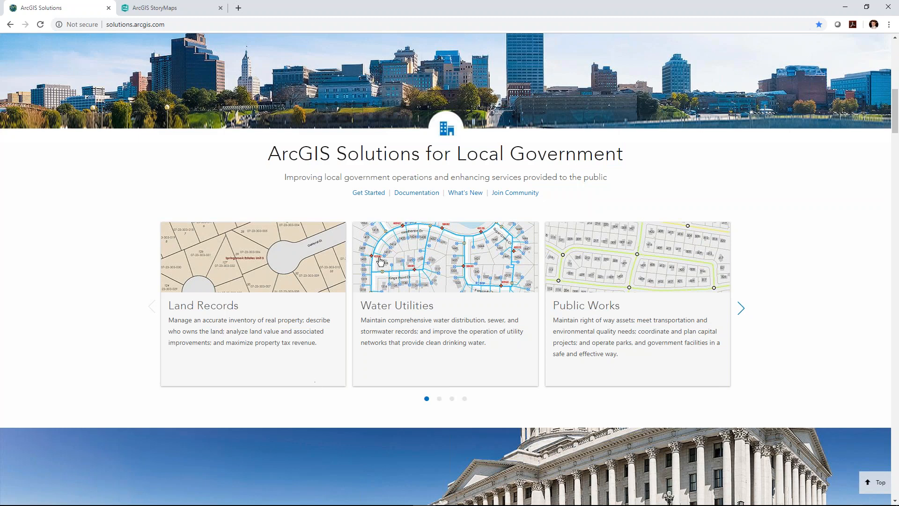
pyautogui.click(741, 308)
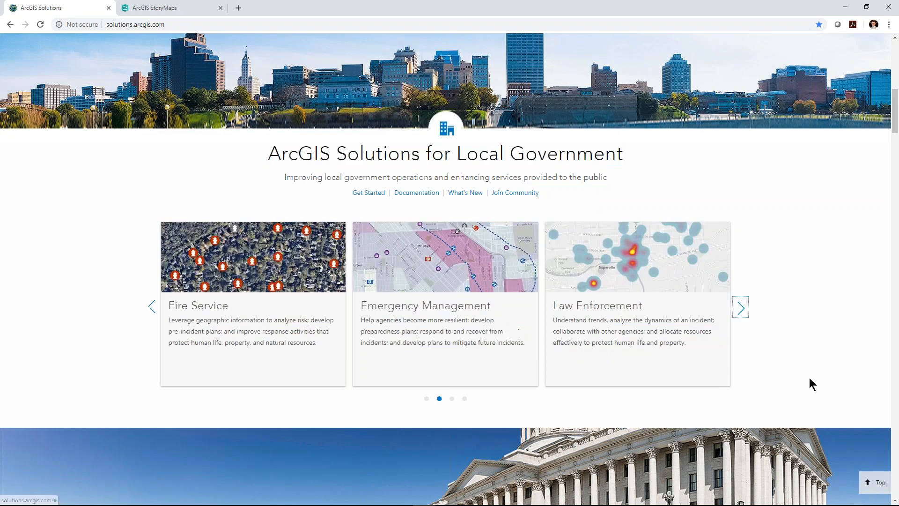
pyautogui.click(575, 277)
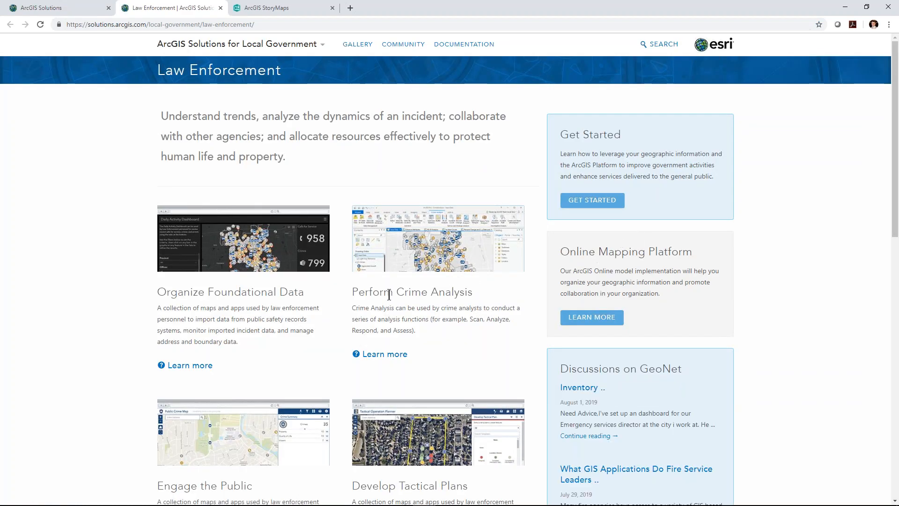
# - Open the Perform Crime Analysis details and start the CrimeAnalysis.zip download from the manual add-in installation instructions
pyautogui.moveTo(351, 293); pyautogui.dragTo(473, 293)
pyautogui.click(390, 356)
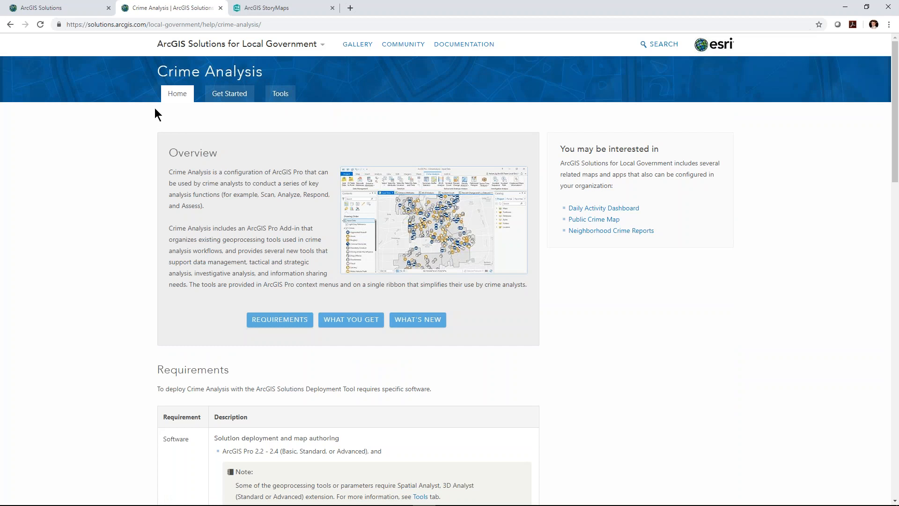
pyautogui.click(230, 94)
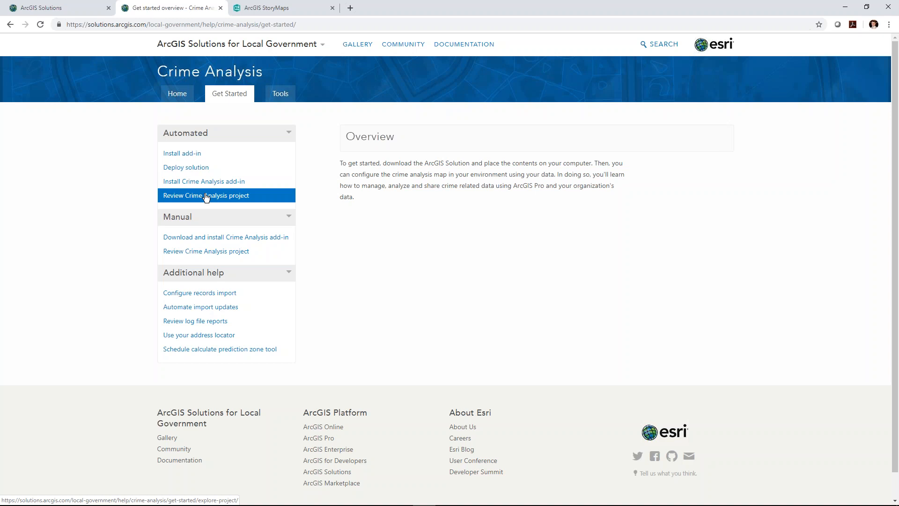
pyautogui.click(170, 239)
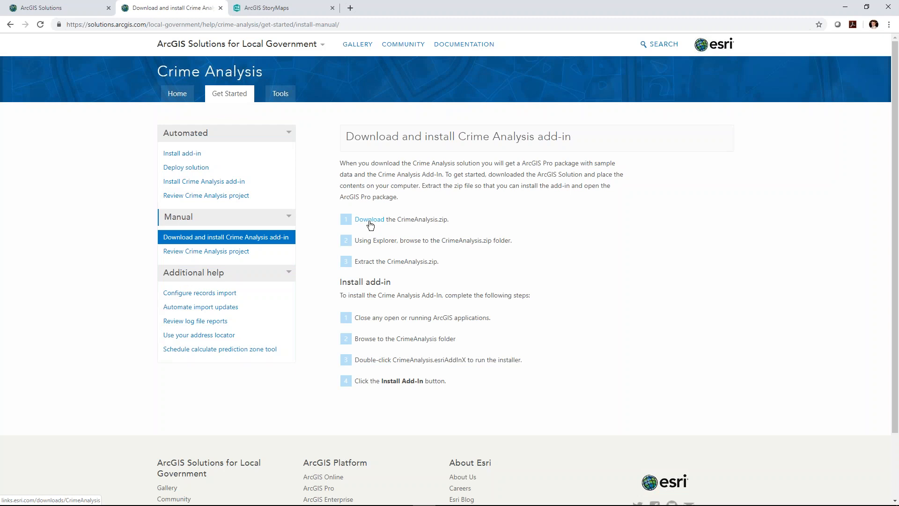
pyautogui.click(370, 219)
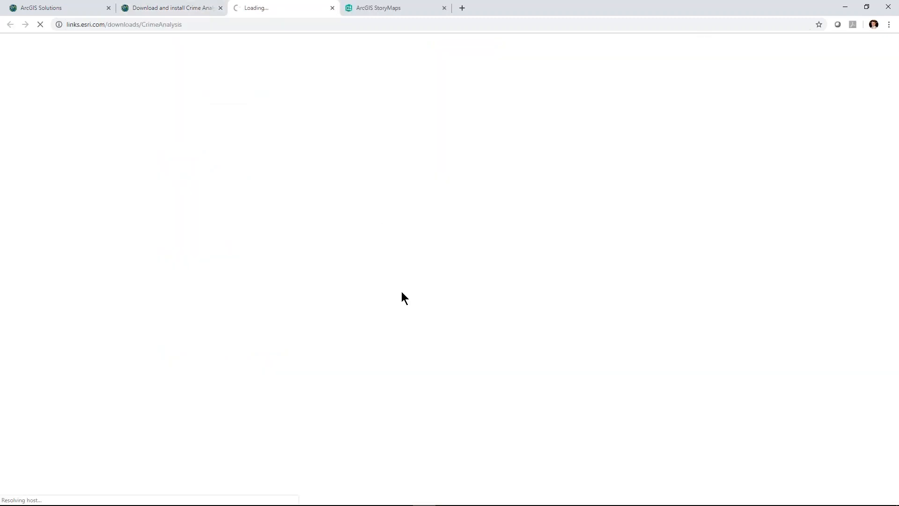